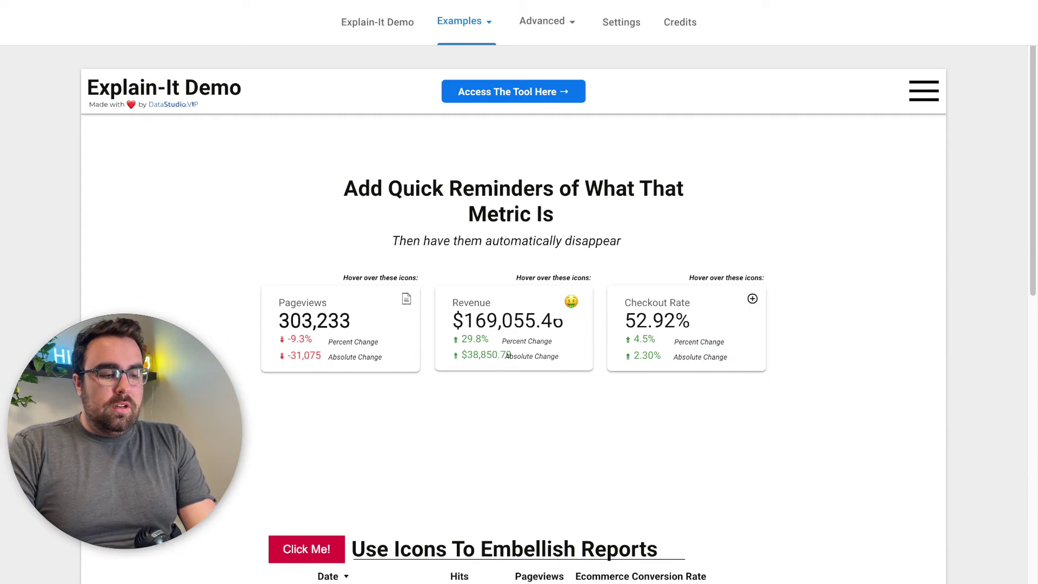
# Step: Review the Explain-It Demo examples page, opening the pop-up explanation beside the "Use Icons To Embellish Reports" heading
pyautogui.scroll(-2, 514, 324)
pyautogui.scroll(2, 513, 324)
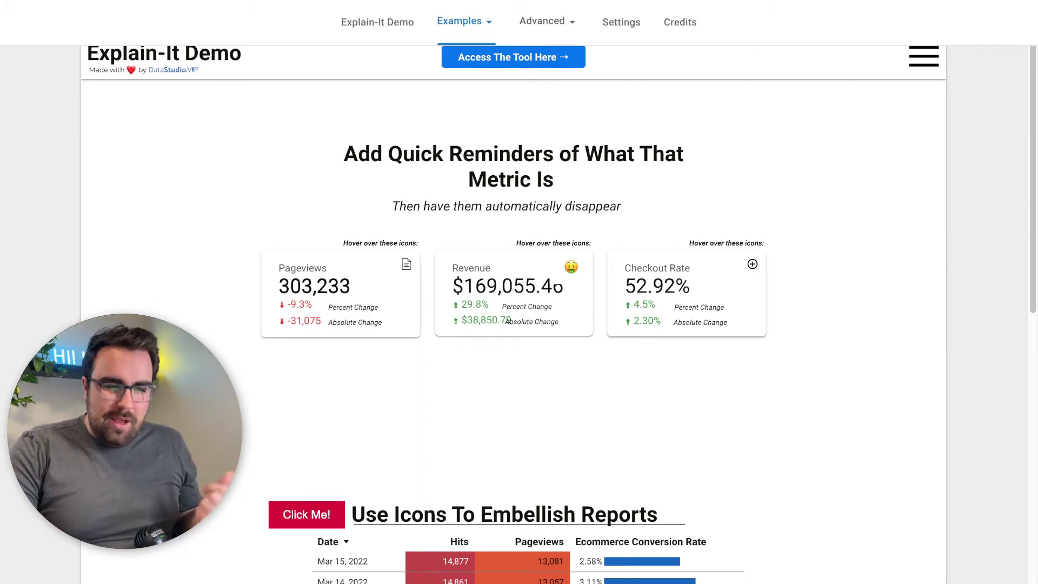
pyautogui.moveTo(571, 266)
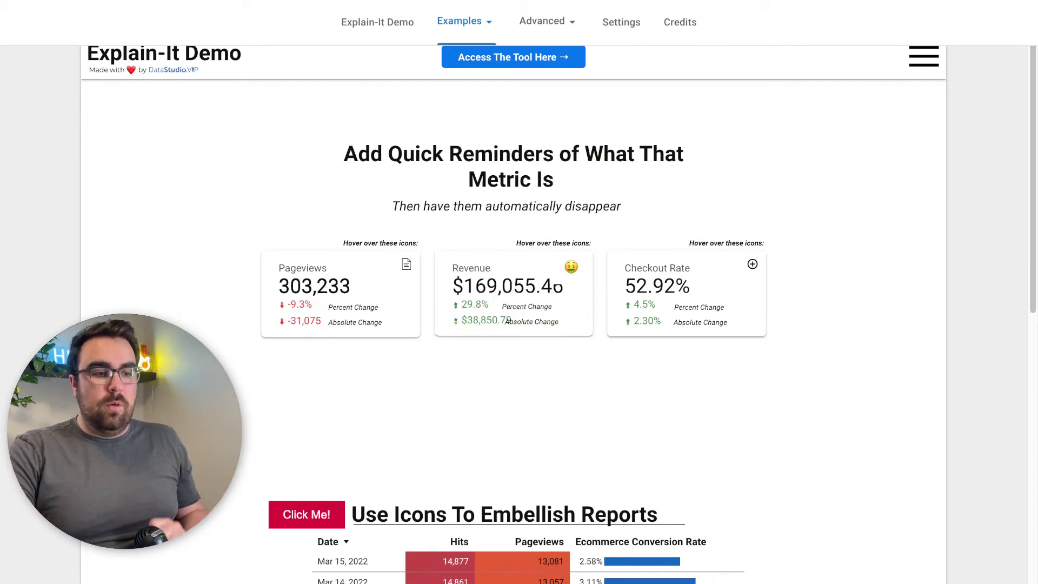
pyautogui.scroll(-3, 514, 313)
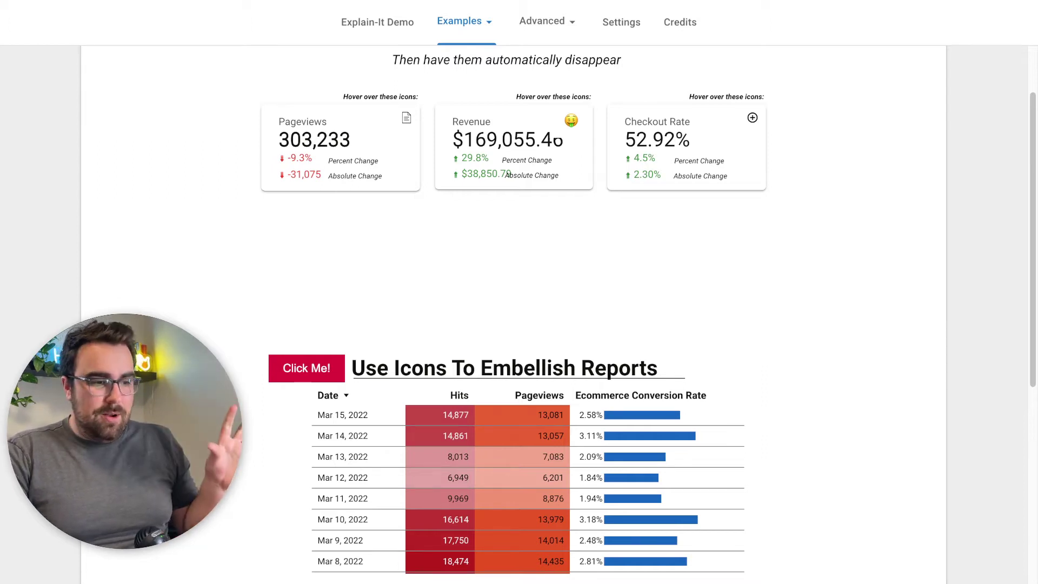
pyautogui.click(307, 368)
pyautogui.scroll(-4, 572, 302)
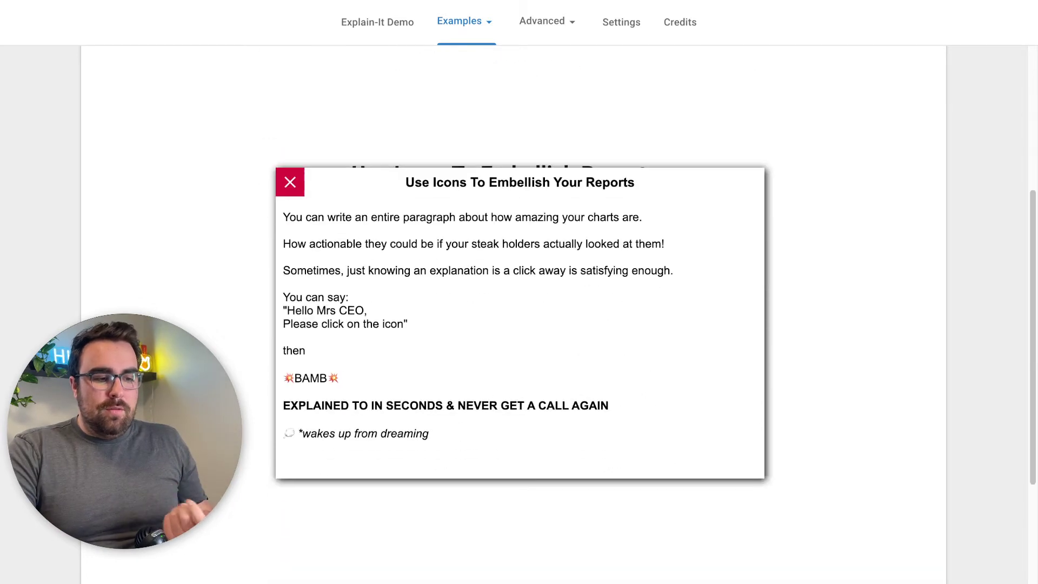
pyautogui.scroll(7, 571, 302)
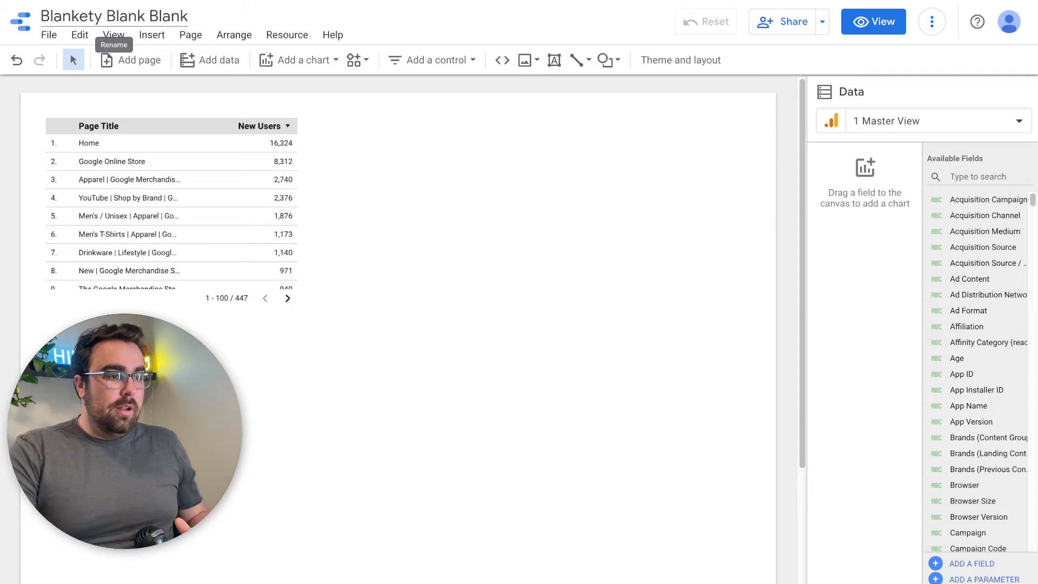
# Step: Delete the Page Title and New Users table from the Blankety Blank Blank report page
pyautogui.scroll(-1, 167, 212)
pyautogui.scroll(1, 167, 213)
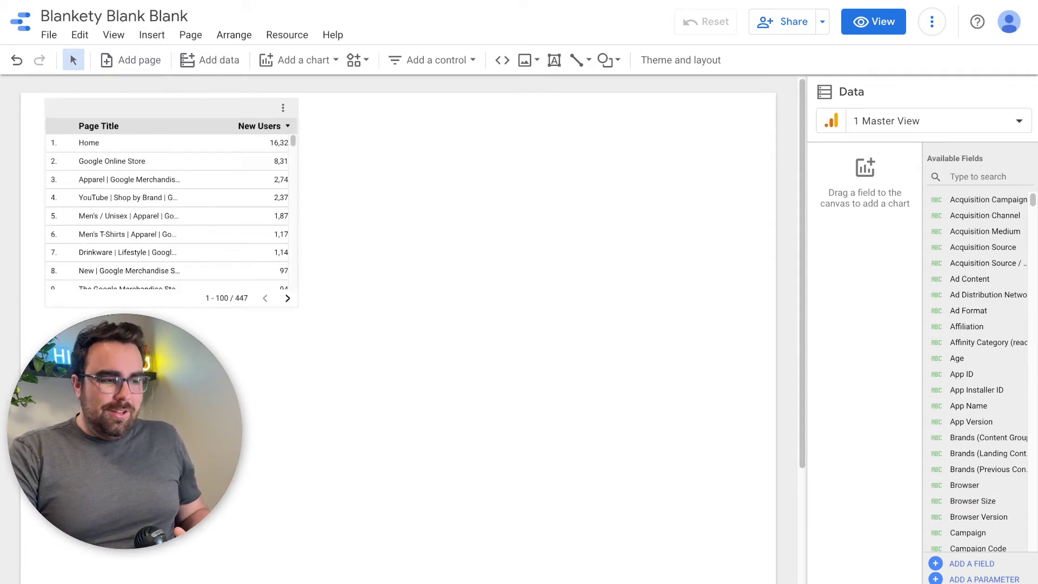
pyautogui.moveTo(168, 212); pyautogui.dragTo(162, 207)
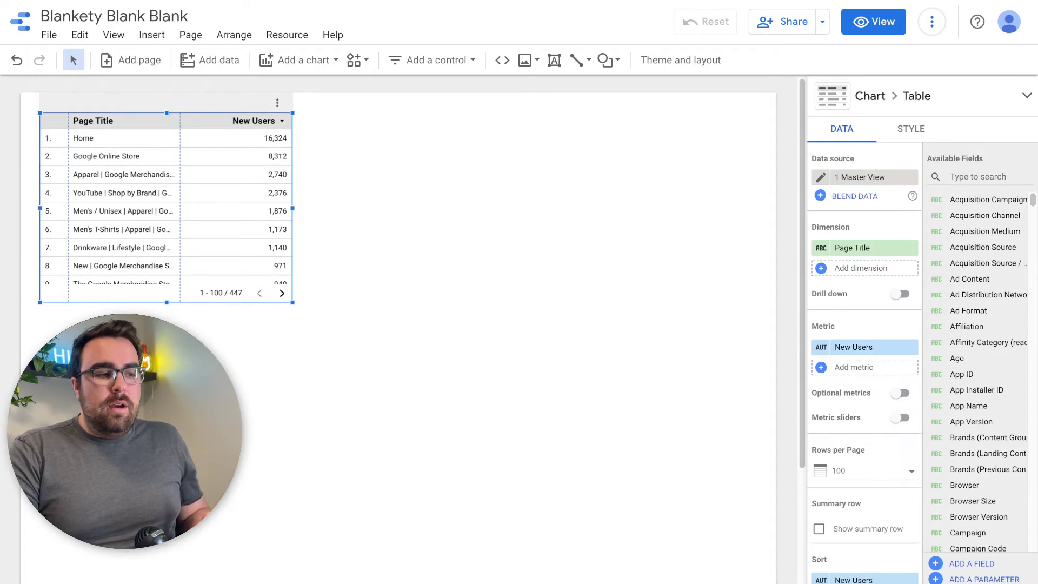
pyautogui.press('Delete')
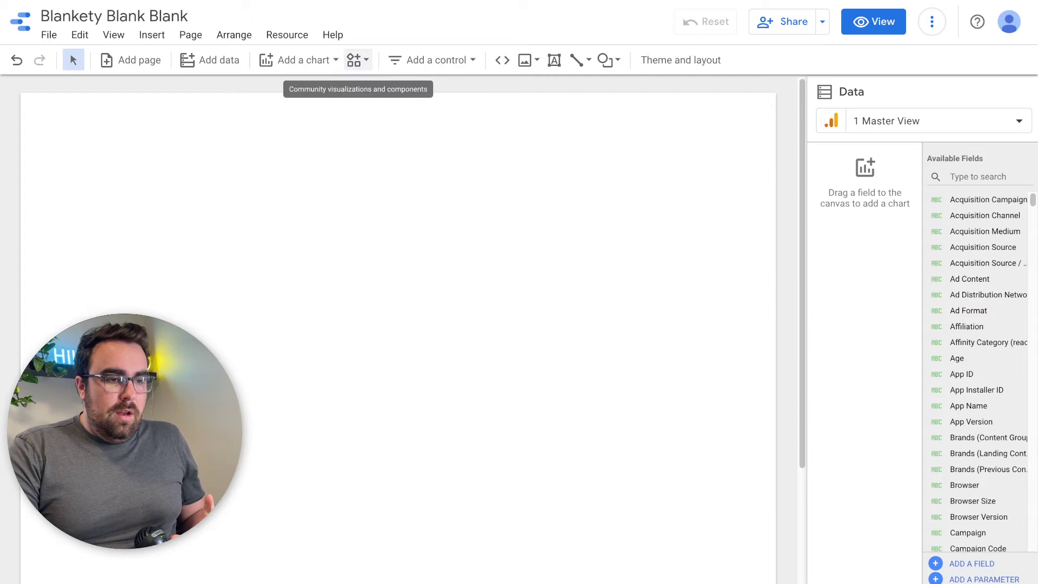
# Step: Insert the Explain It community visualization near the upper-left area of the report page
pyautogui.click(357, 60)
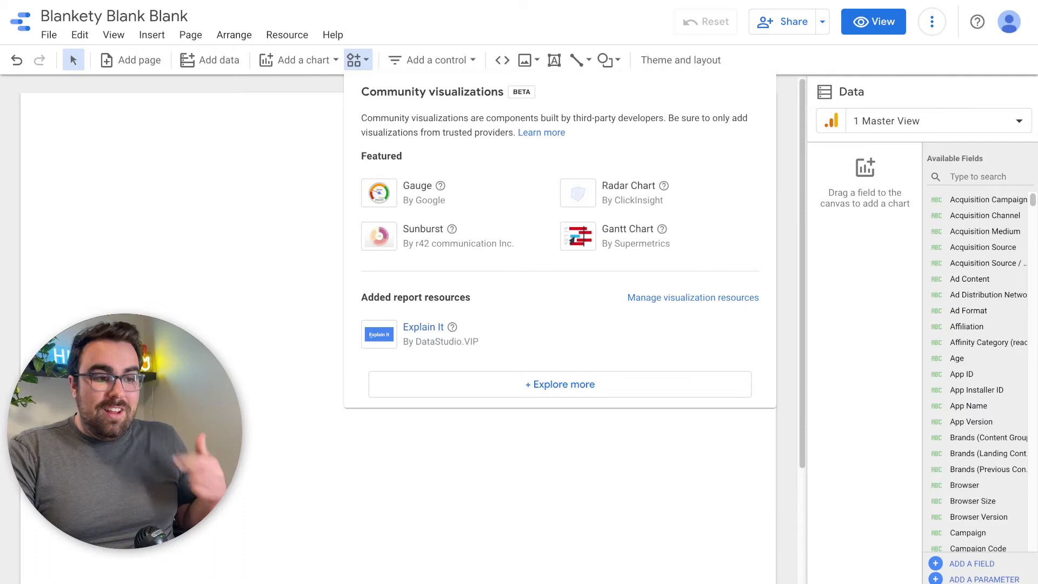
pyautogui.click(424, 327)
pyautogui.click(216, 216)
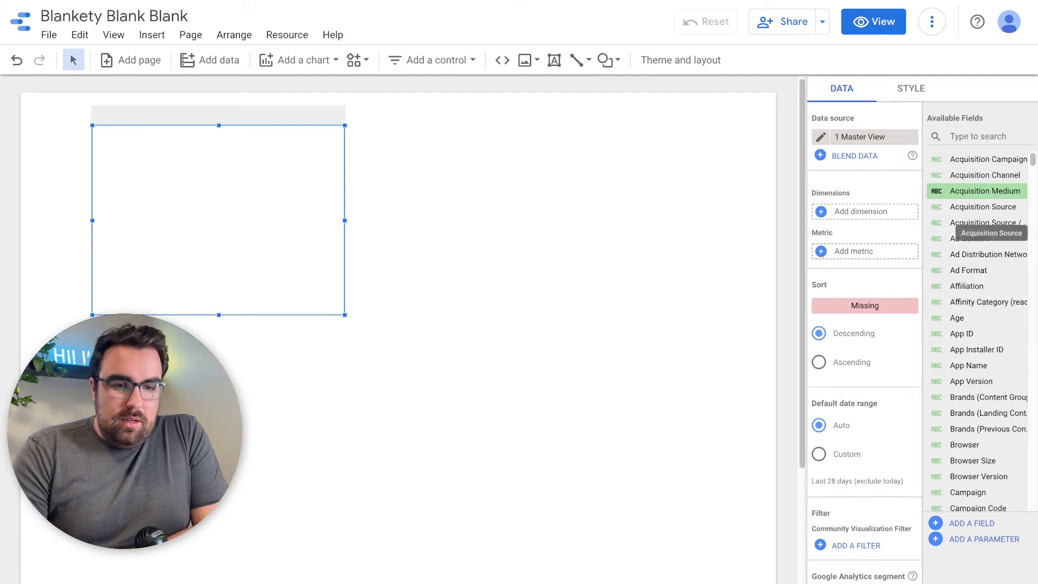
# Step: Assign Acquisition Medium as the visualization's dimension and move the component to the upper middle of the page
pyautogui.moveTo(985, 191); pyautogui.dragTo(865, 211)
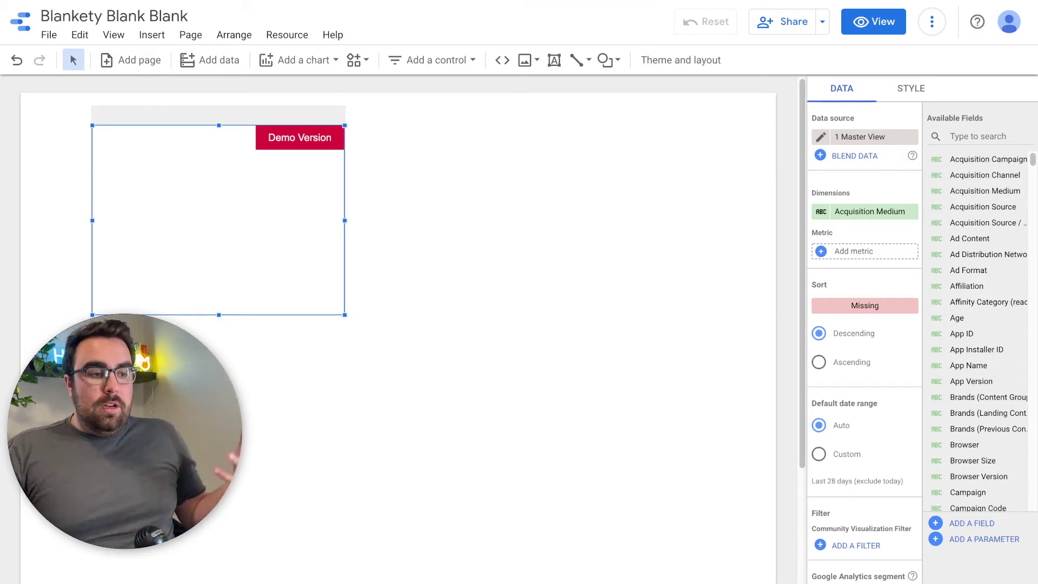
pyautogui.moveTo(866, 306)
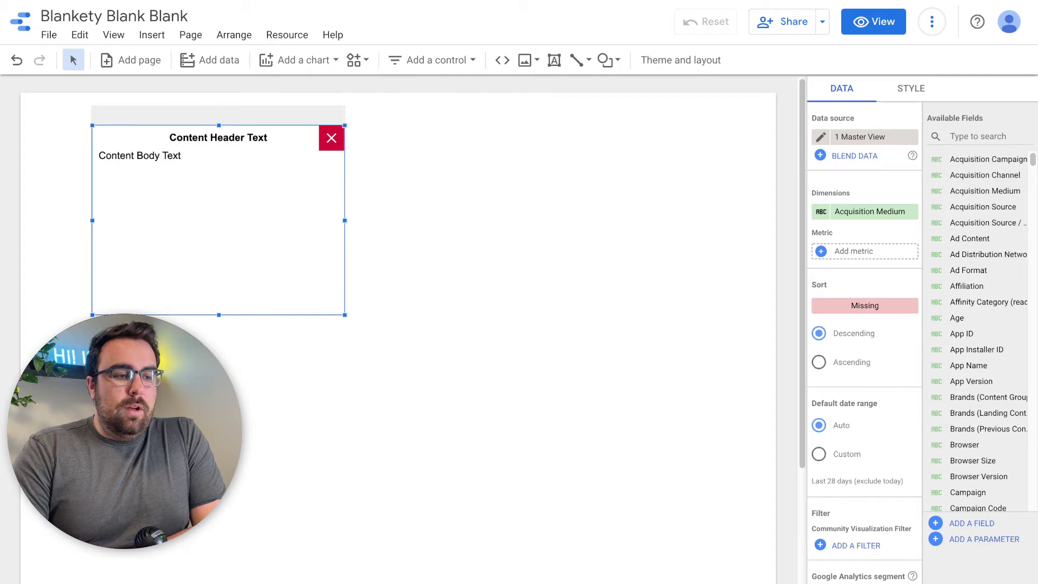
pyautogui.moveTo(218, 221); pyautogui.dragTo(424, 221)
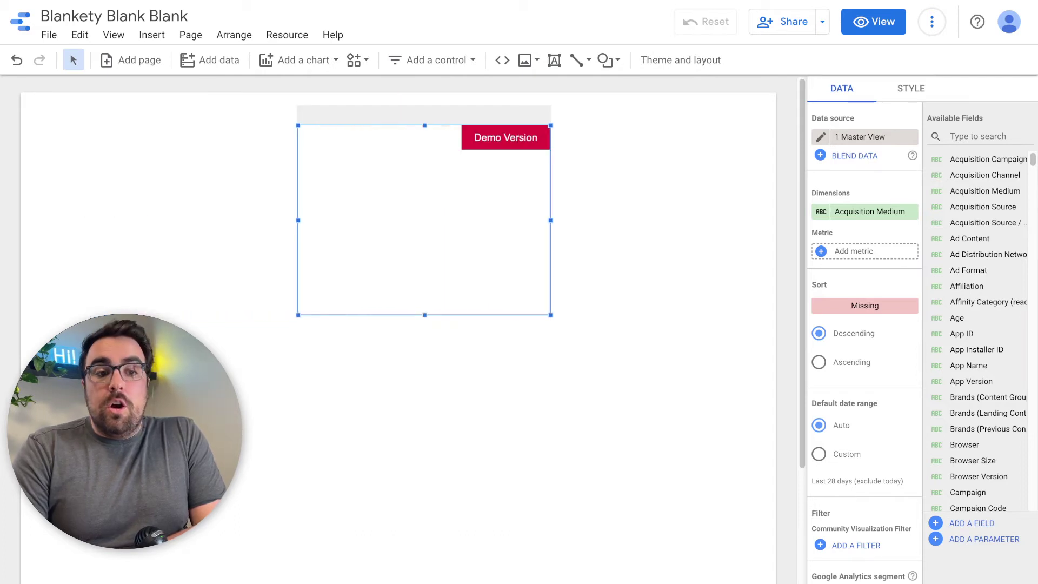
# Step: Set the font in the Explain It component's slider configuration to Quicksand
pyautogui.click(912, 89)
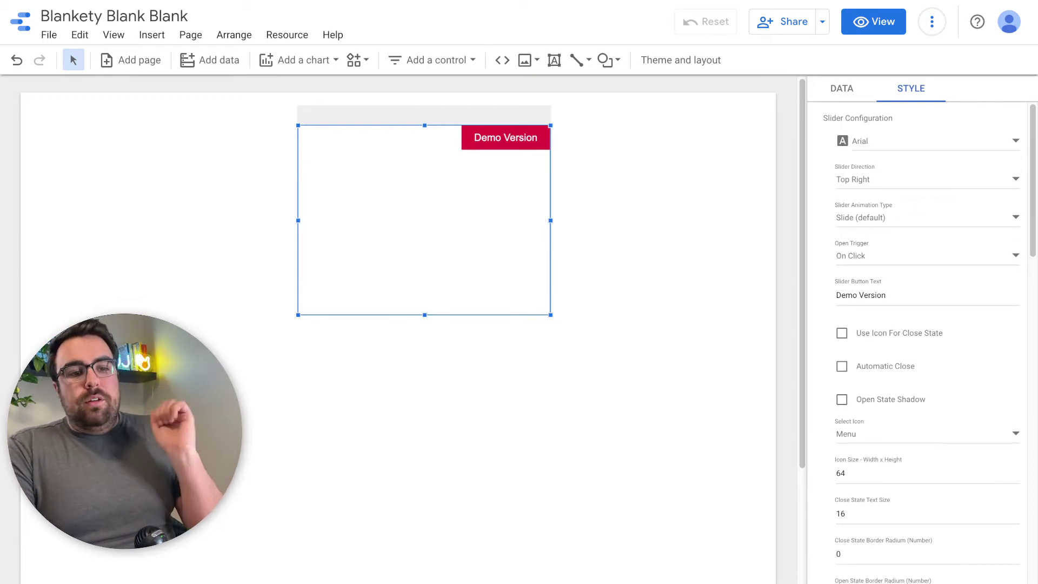
pyautogui.click(928, 141)
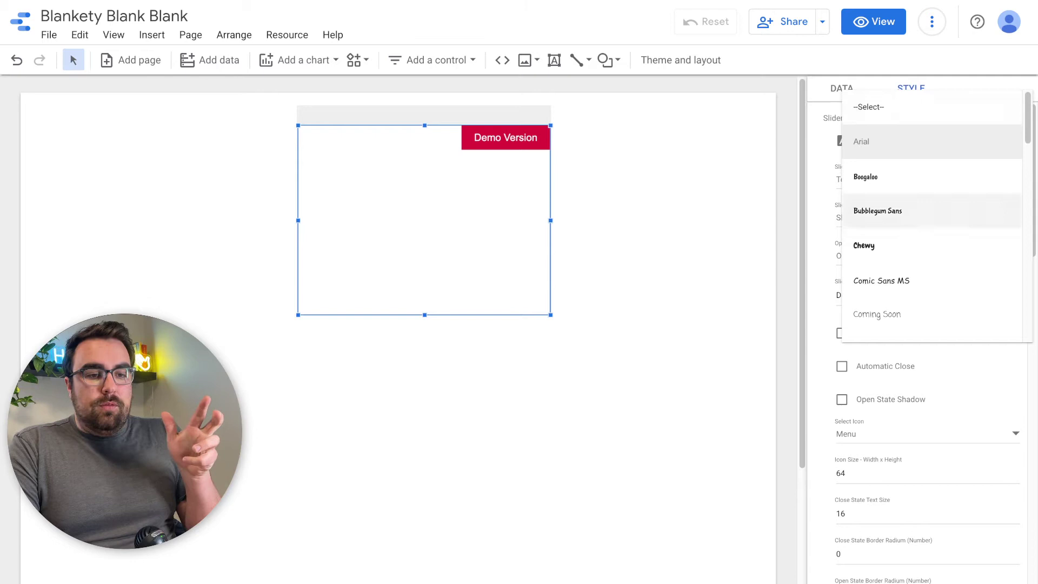
pyautogui.scroll(-10, 933, 217)
pyautogui.scroll(10, 932, 216)
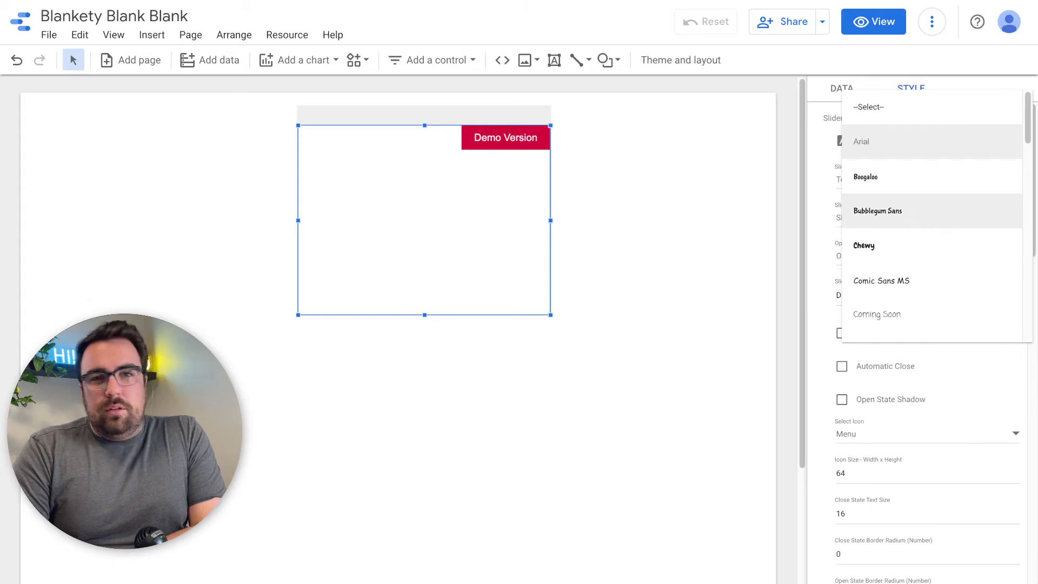
pyautogui.scroll(-3, 932, 216)
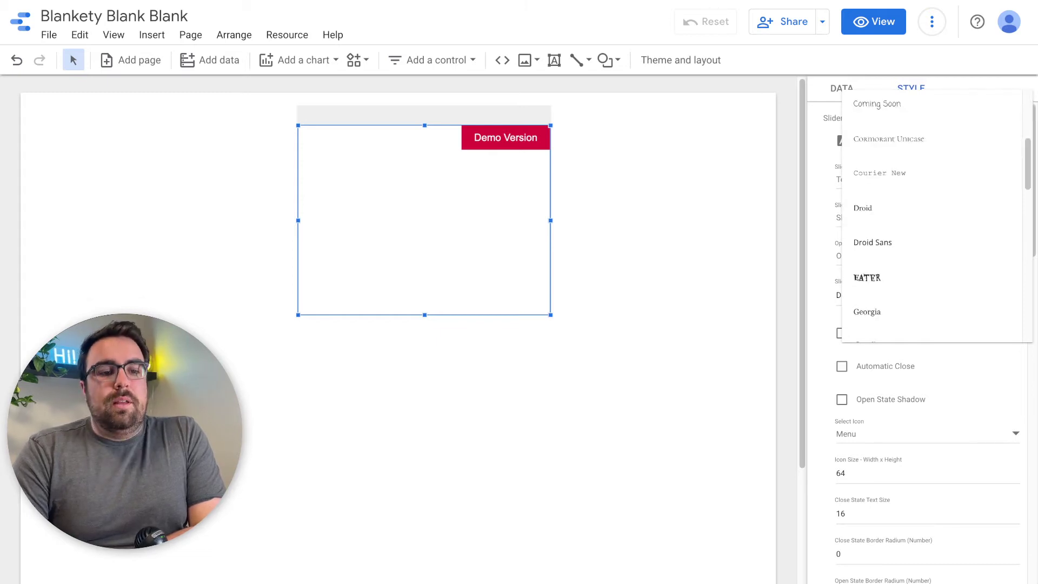
pyautogui.scroll(-5, 932, 185)
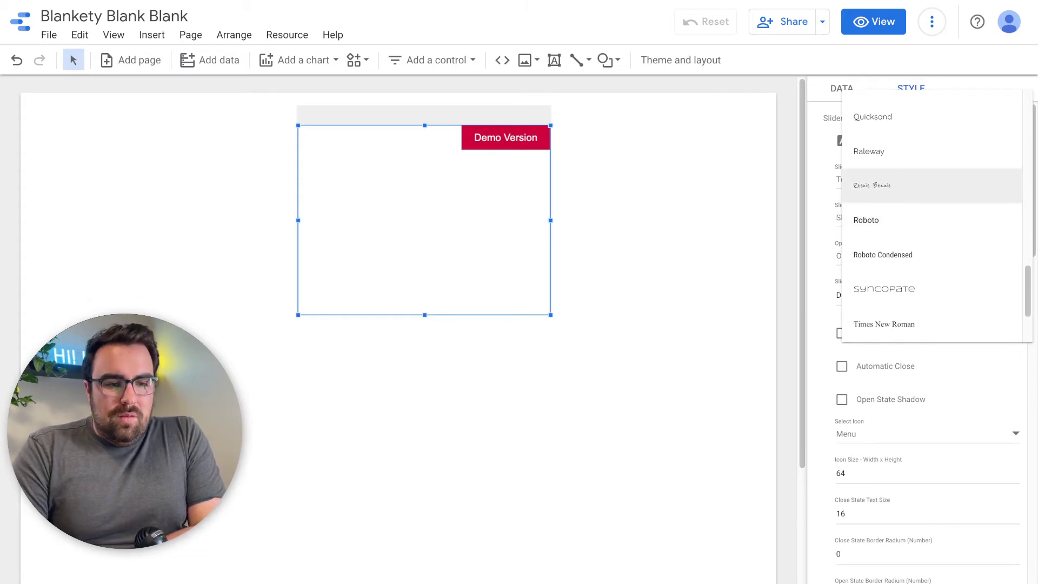
pyautogui.scroll(2, 932, 185)
pyautogui.click(933, 195)
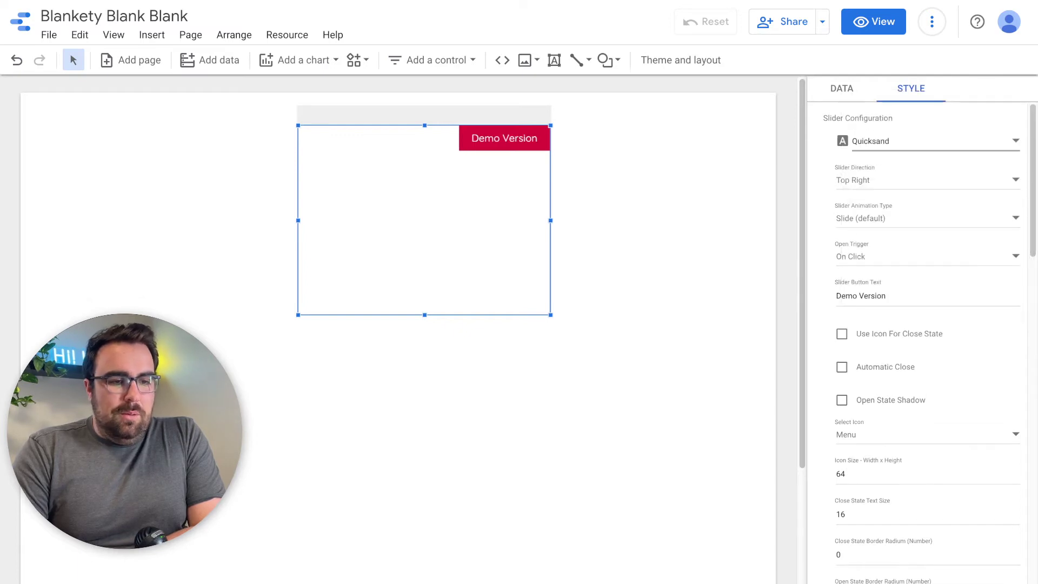
# Step: Change the Explain It component's slider font to Orbitron
pyautogui.click(932, 141)
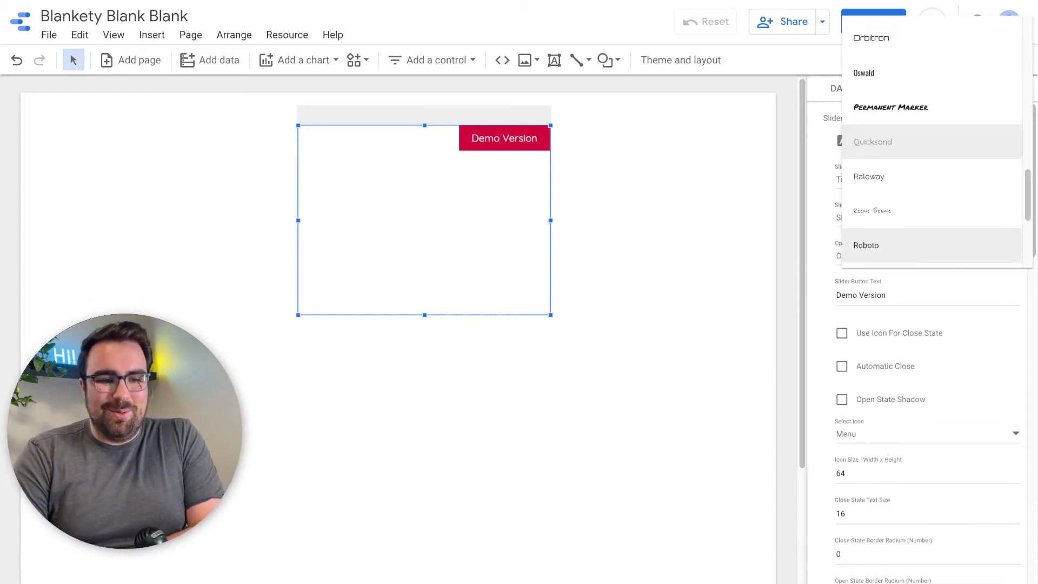
pyautogui.scroll(2, 919, 227)
pyautogui.click(909, 108)
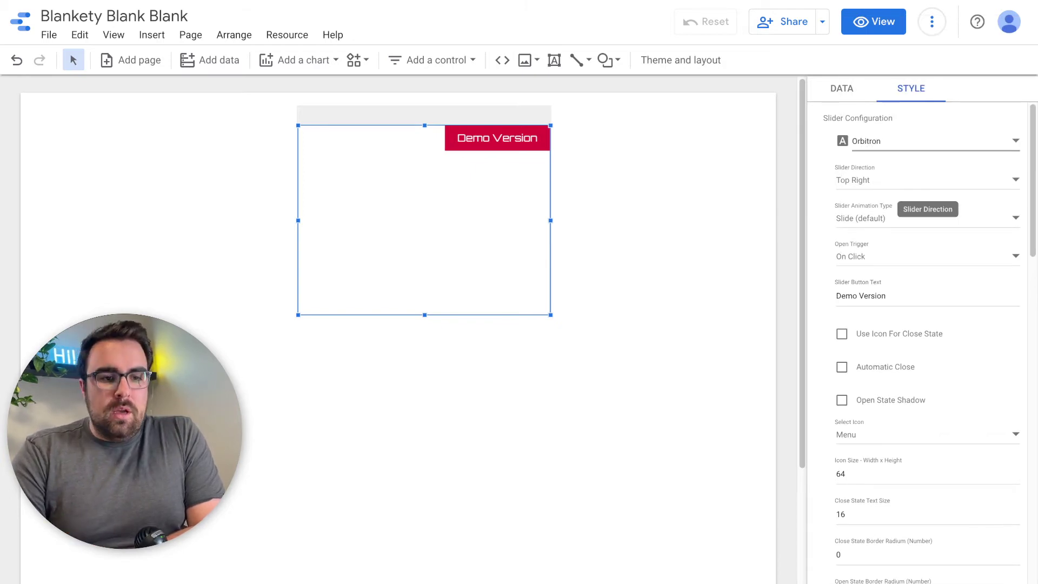
# Step: Try the Top Left slider direction on the component and restore it to Top Right
pyautogui.click(919, 181)
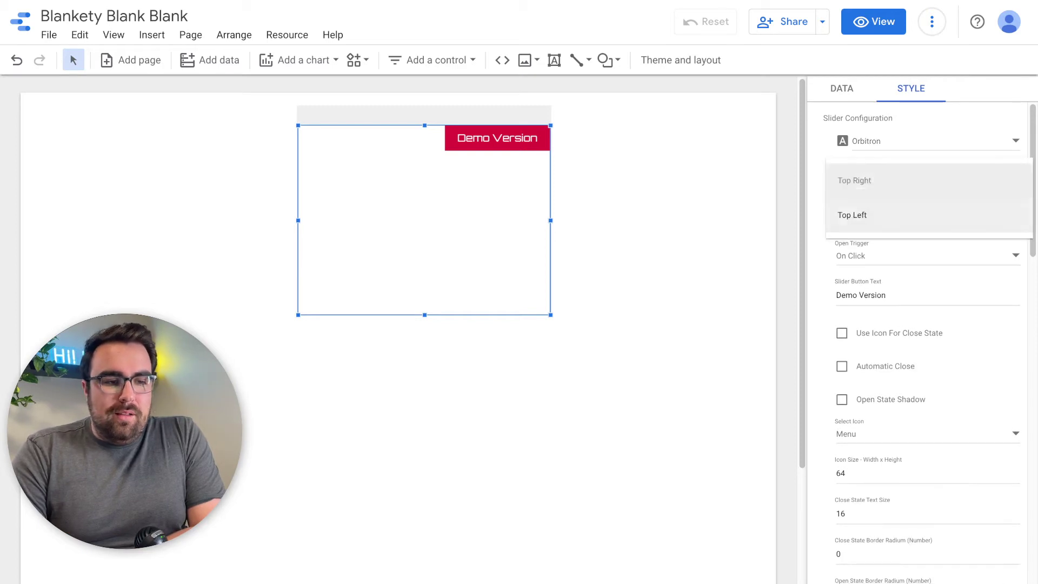
pyautogui.click(914, 214)
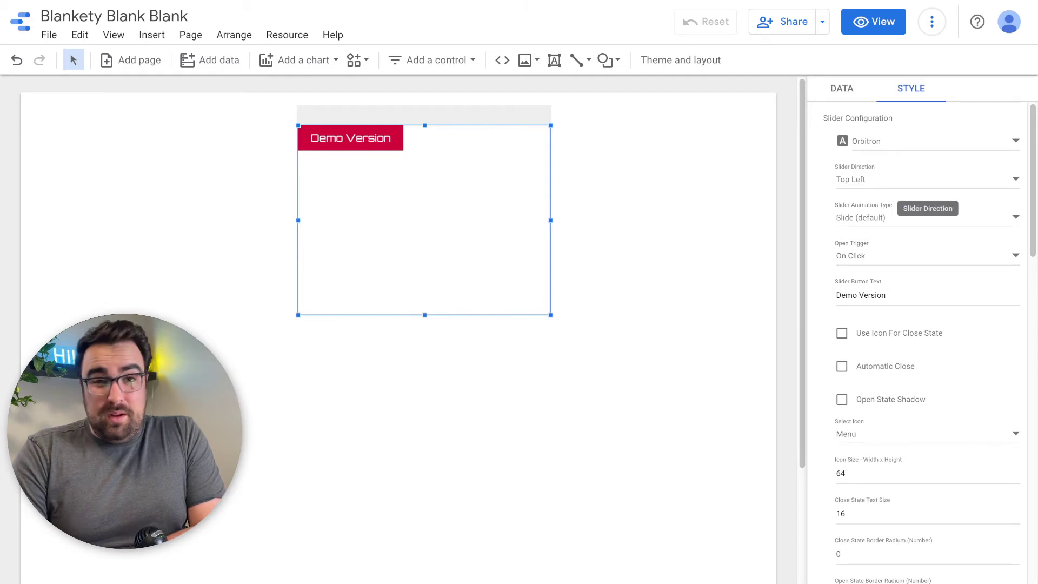
pyautogui.click(919, 181)
pyautogui.click(914, 144)
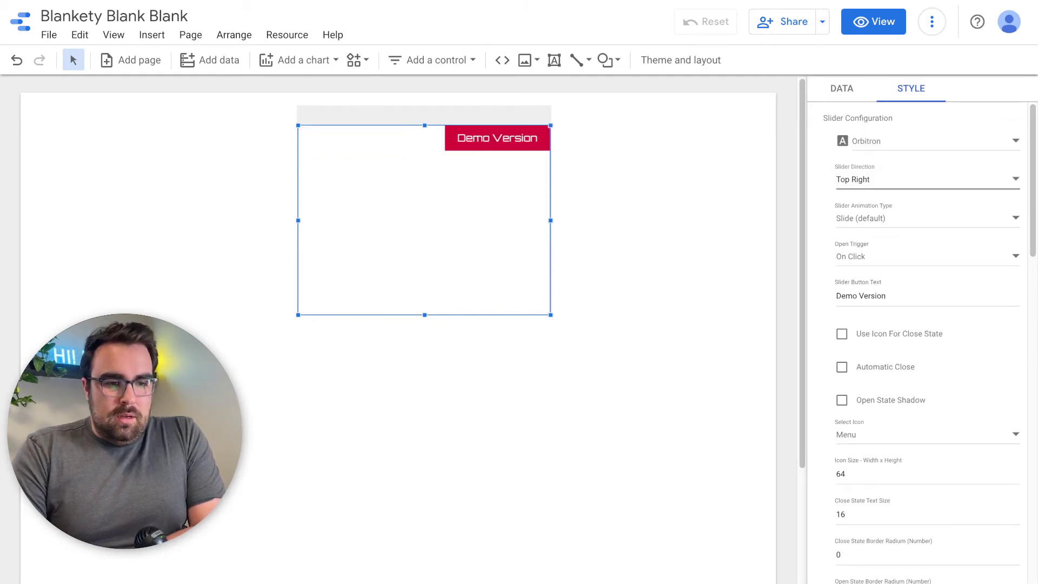
# Step: Preview how the component opens with the Slide (default) animation type
pyautogui.click(920, 218)
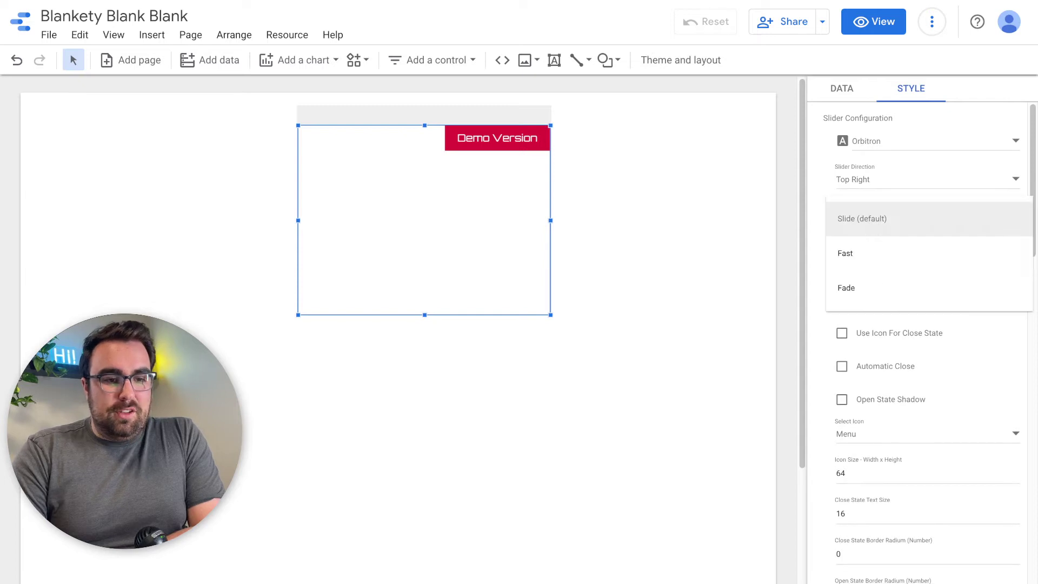
pyautogui.click(498, 138)
pyautogui.click(498, 138)
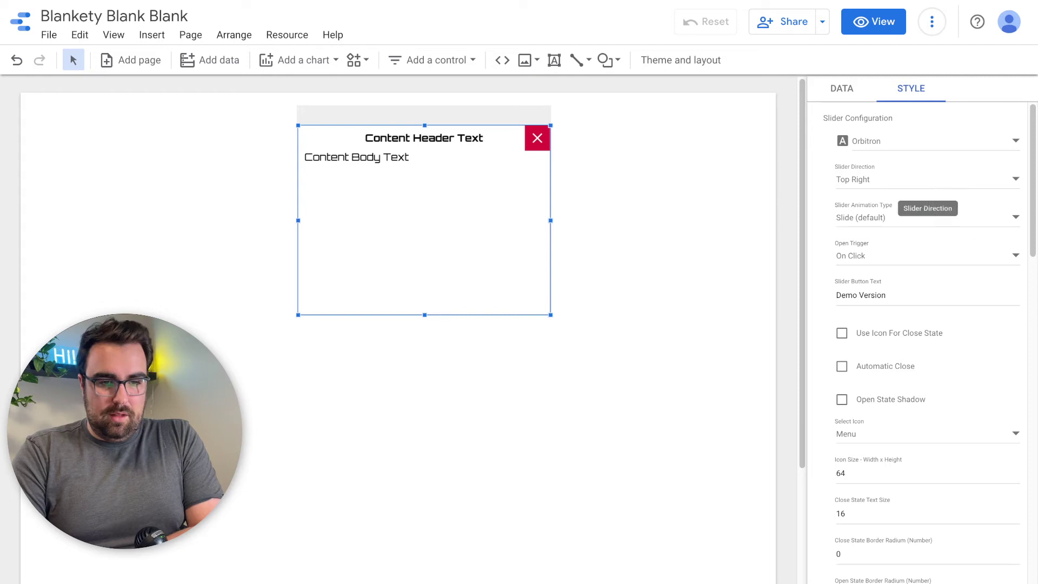
# Step: Set the slider animation type to Fast and switch it to Fade
pyautogui.click(919, 218)
pyautogui.click(865, 251)
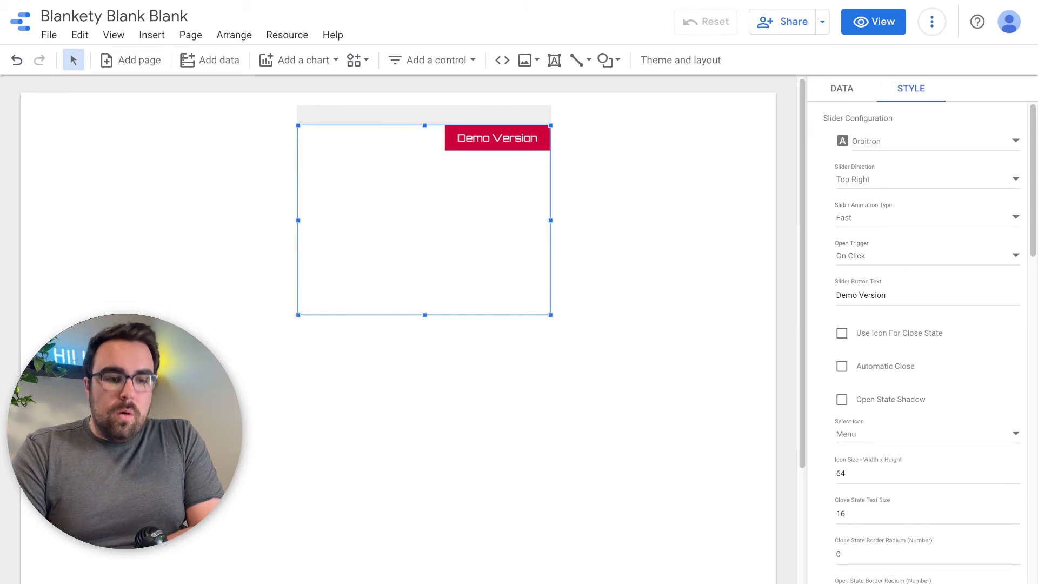
pyautogui.click(919, 218)
pyautogui.click(866, 250)
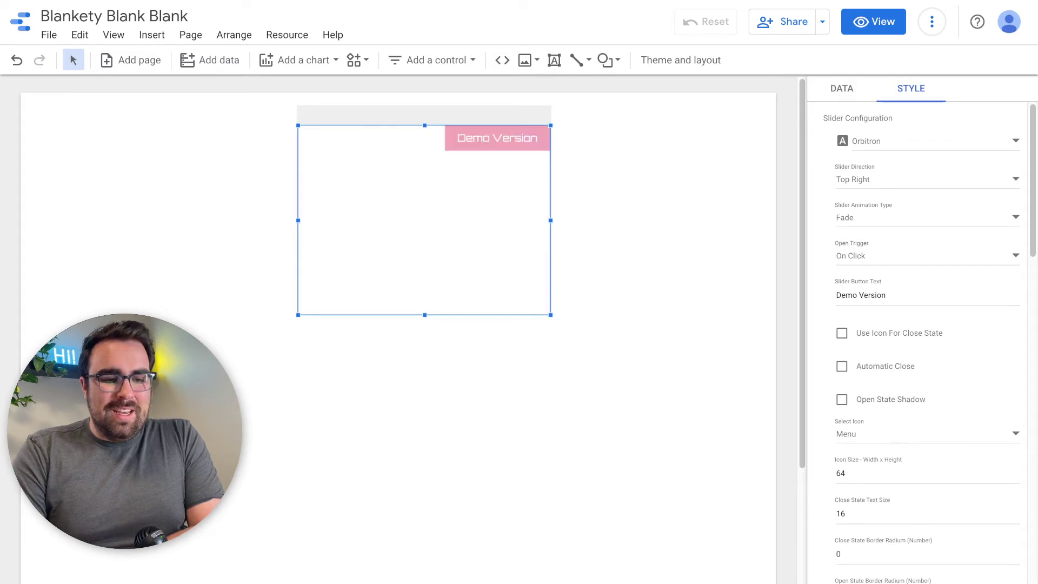
# Step: Locate the slider button text setting, and open and close the slider to preview its content panel
pyautogui.scroll(-1, 928, 273)
pyautogui.scroll(-2, 928, 273)
pyautogui.moveTo(888, 212); pyautogui.dragTo(836, 211)
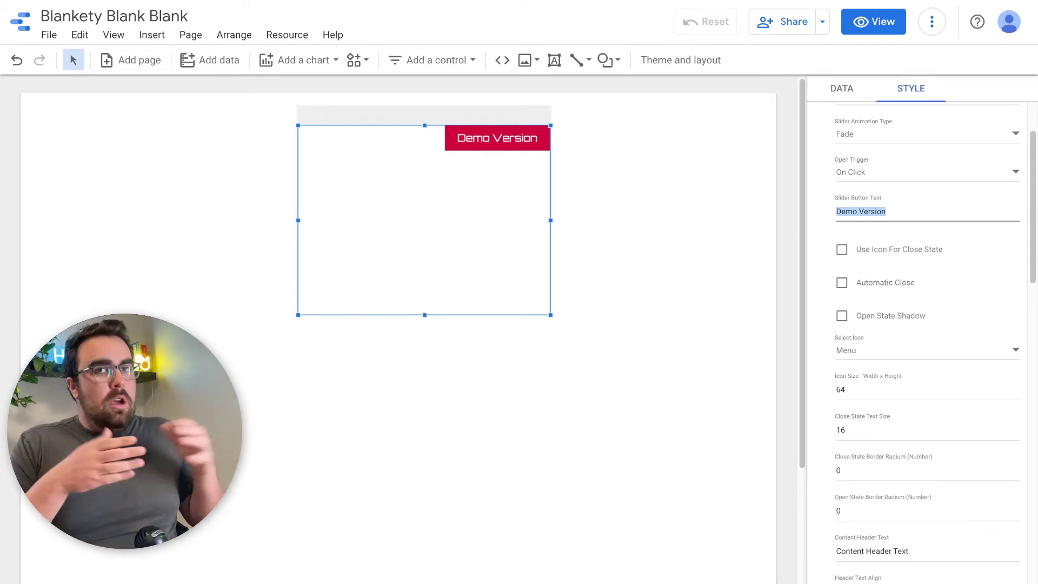
pyautogui.click(497, 138)
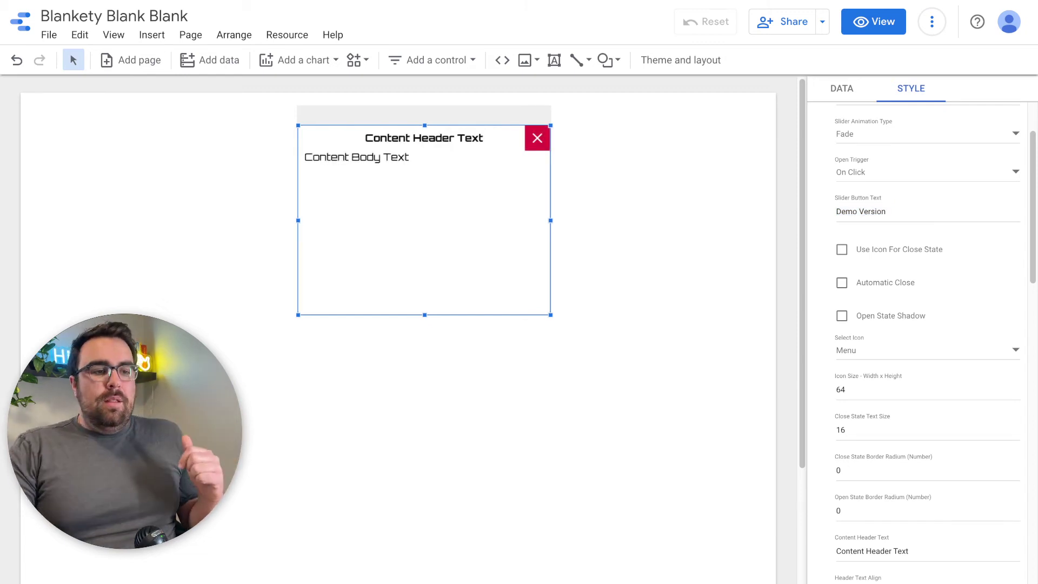
pyautogui.click(537, 138)
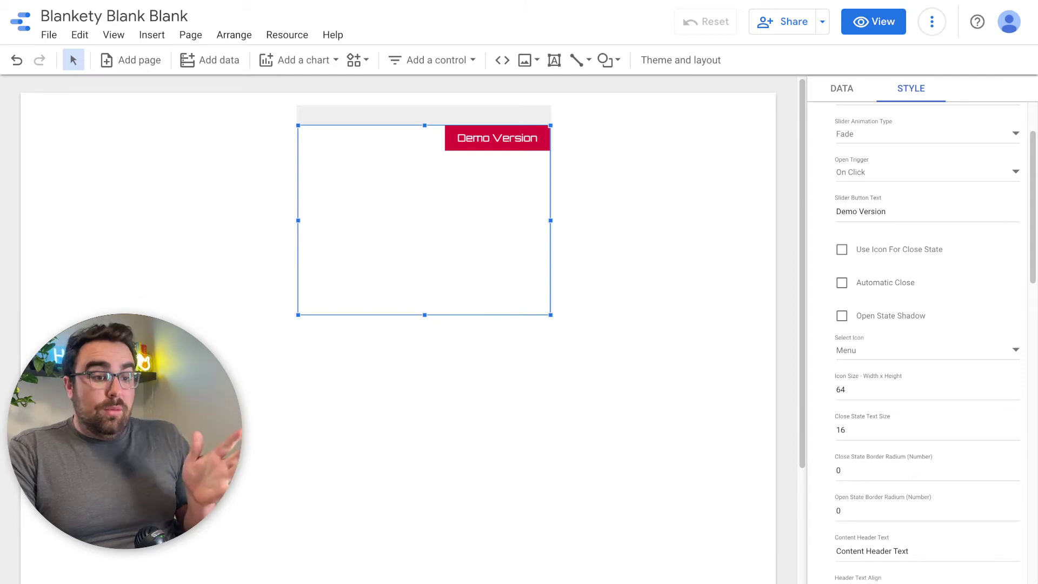
pyautogui.click(497, 138)
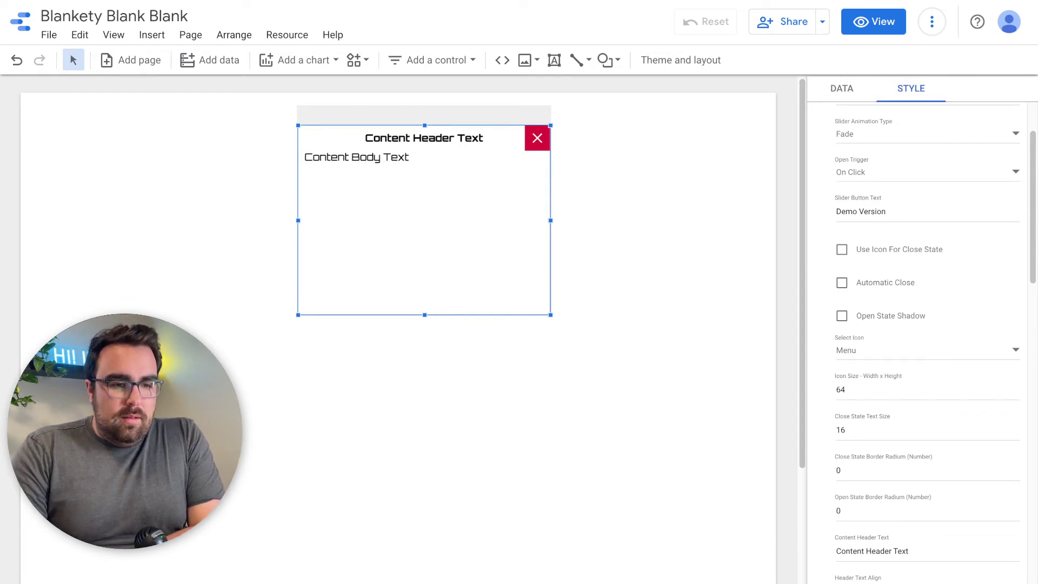
# Step: Replace the slider button text with "Click Here Boss"
pyautogui.tripleClick(872, 211)
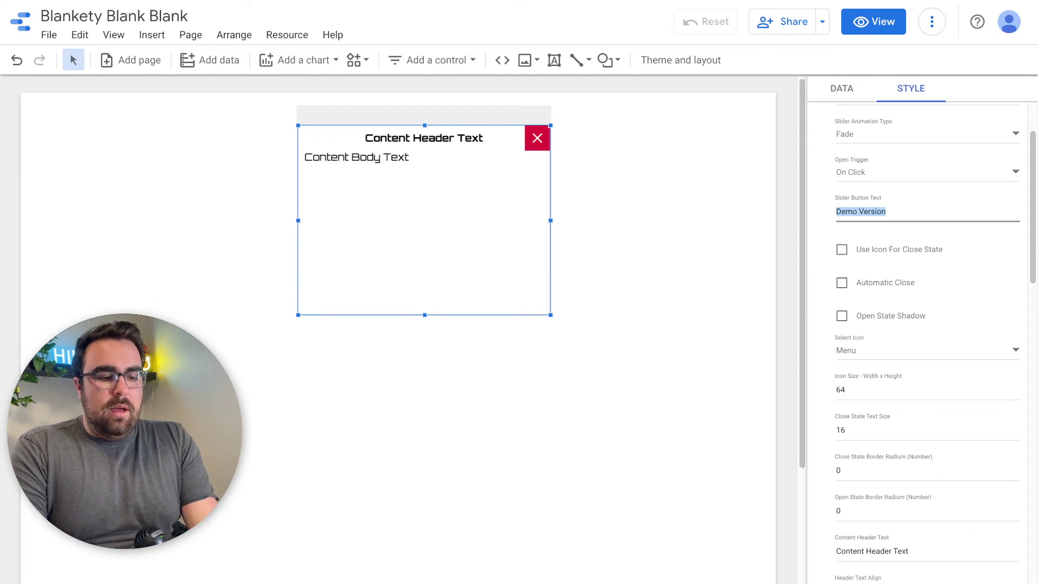
pyautogui.press('BackSpace')
pyautogui.write('Click Here ')
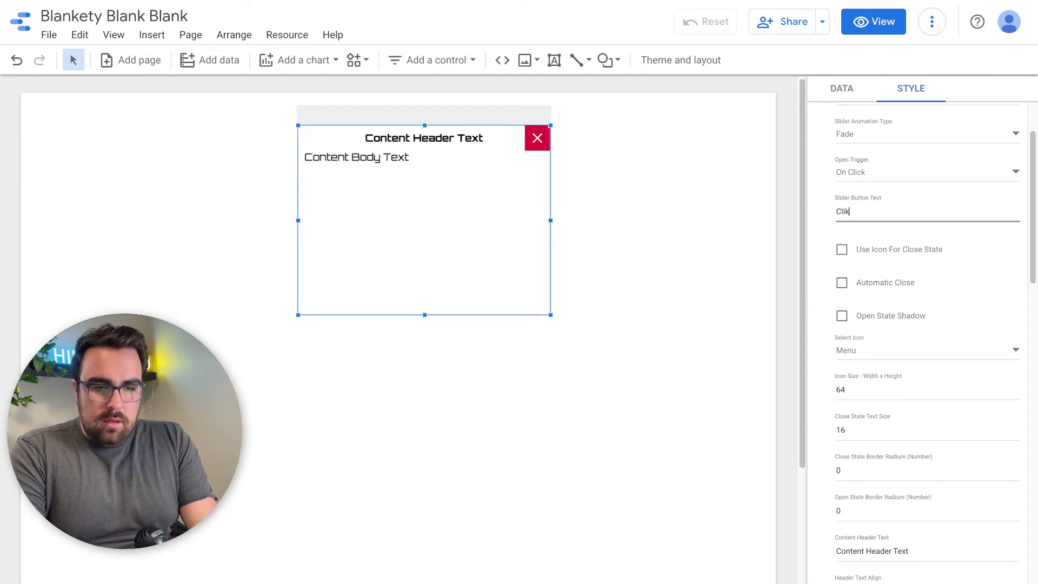
pyautogui.write('Boxx')
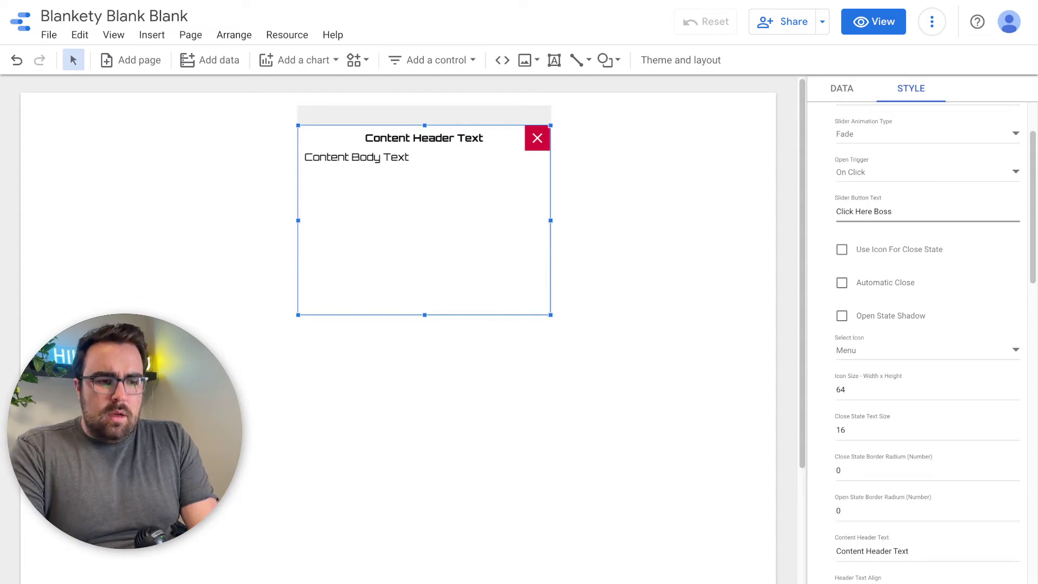
# Step: Insert a face emoji in front of "Click Here Boss" in the slider button text
pyautogui.press('Return')
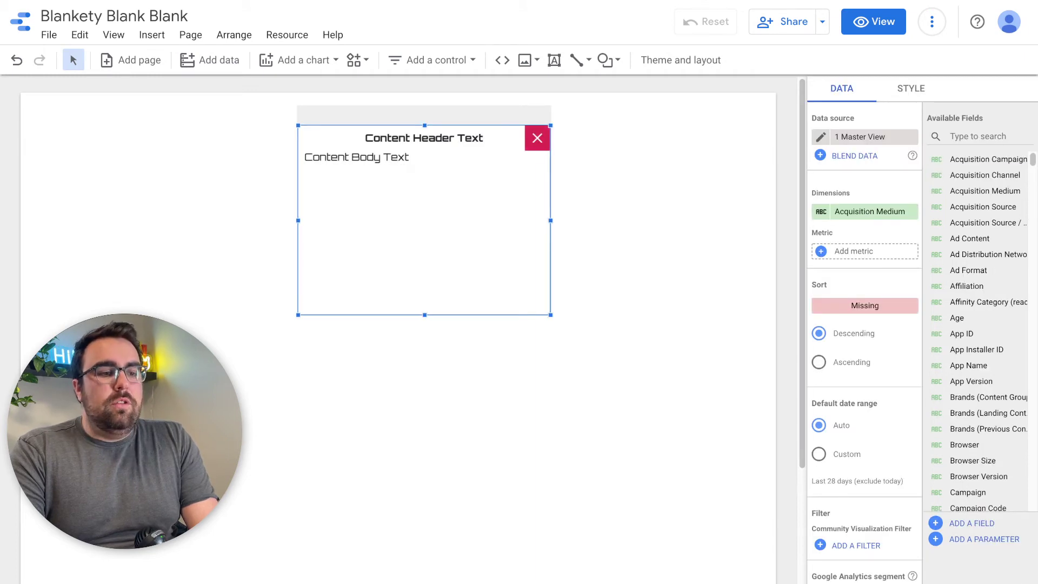
pyautogui.click(911, 89)
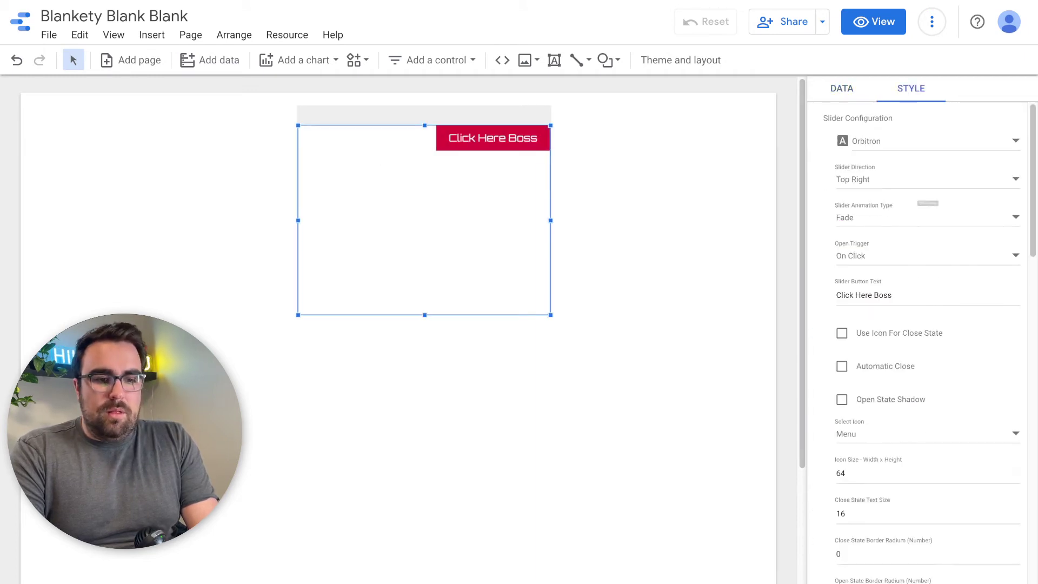
pyautogui.click(914, 295)
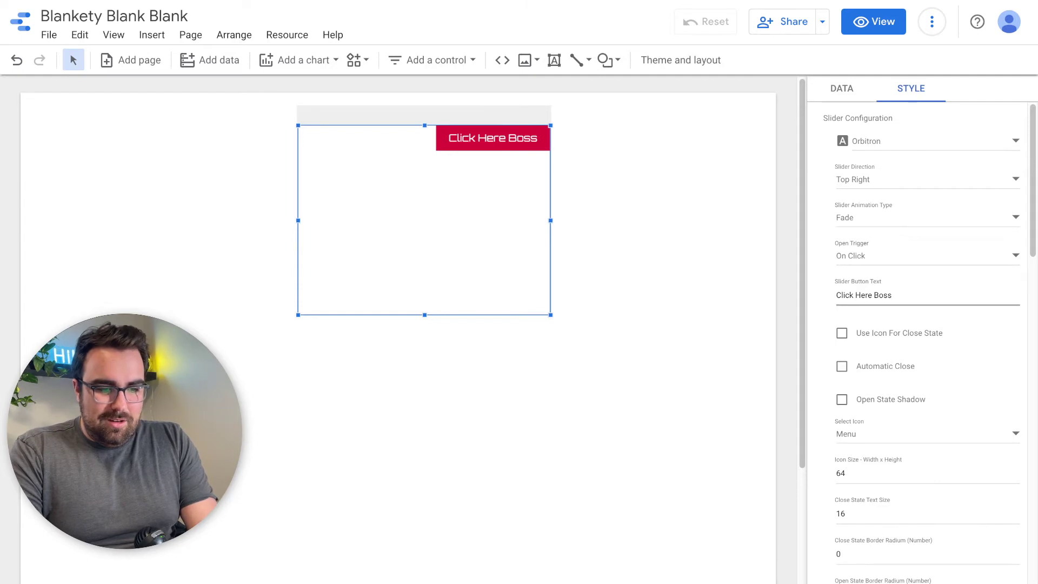
pyautogui.write('😂')
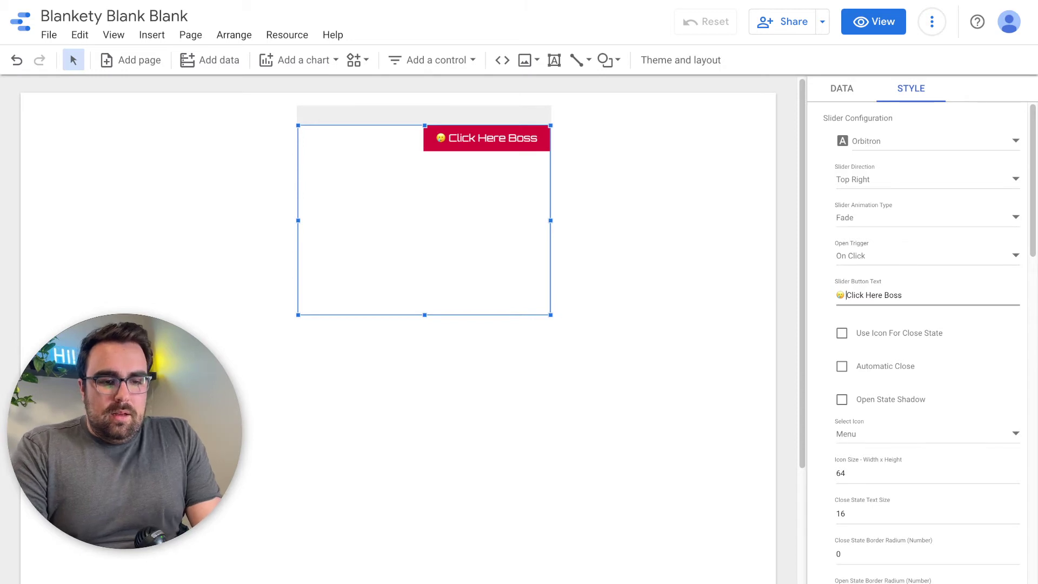
pyautogui.hotkey('ctrl', 'a')
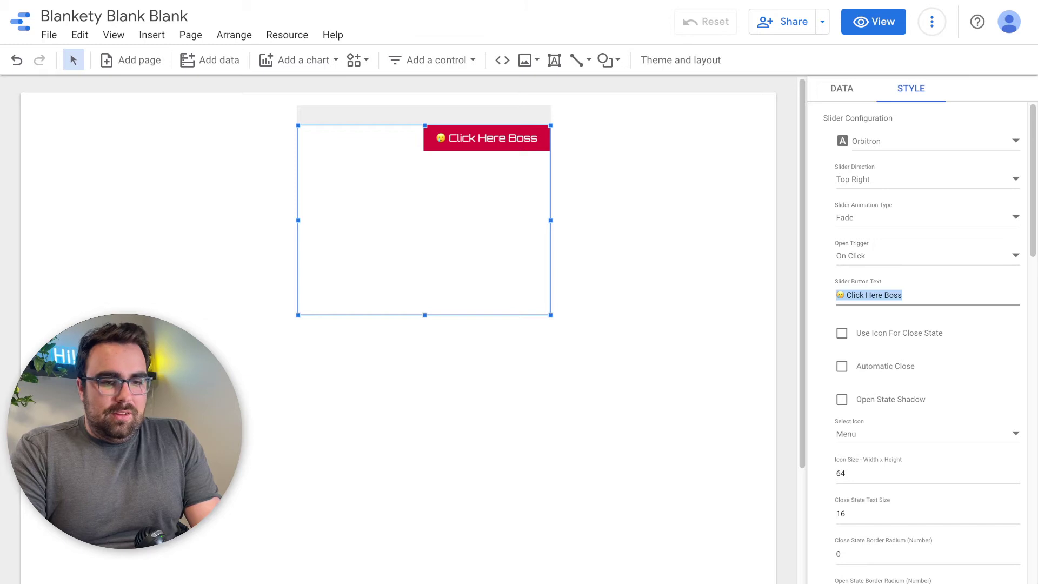
pyautogui.scroll(-2, 919, 324)
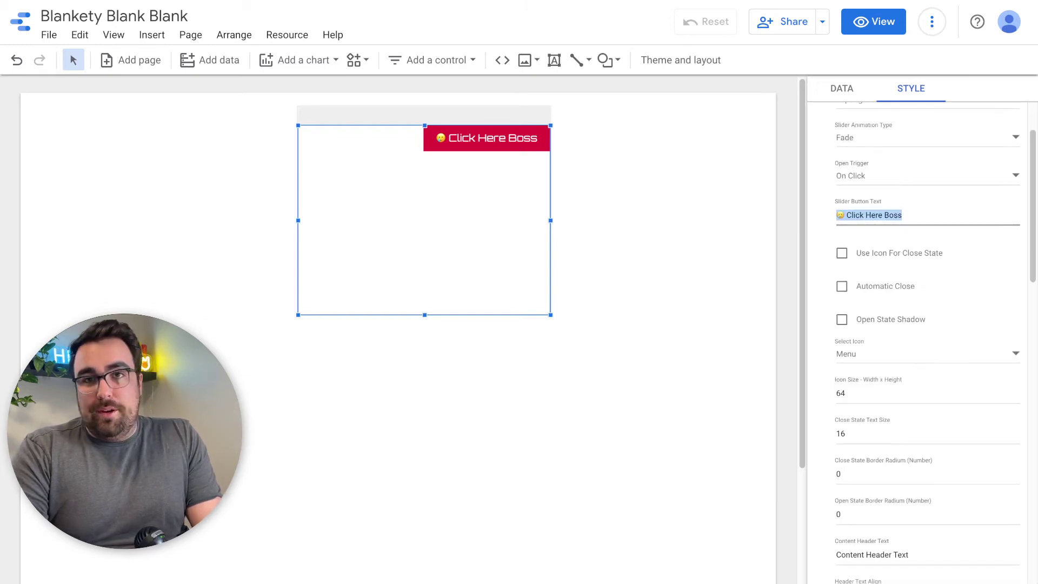
pyautogui.scroll(-1, 919, 325)
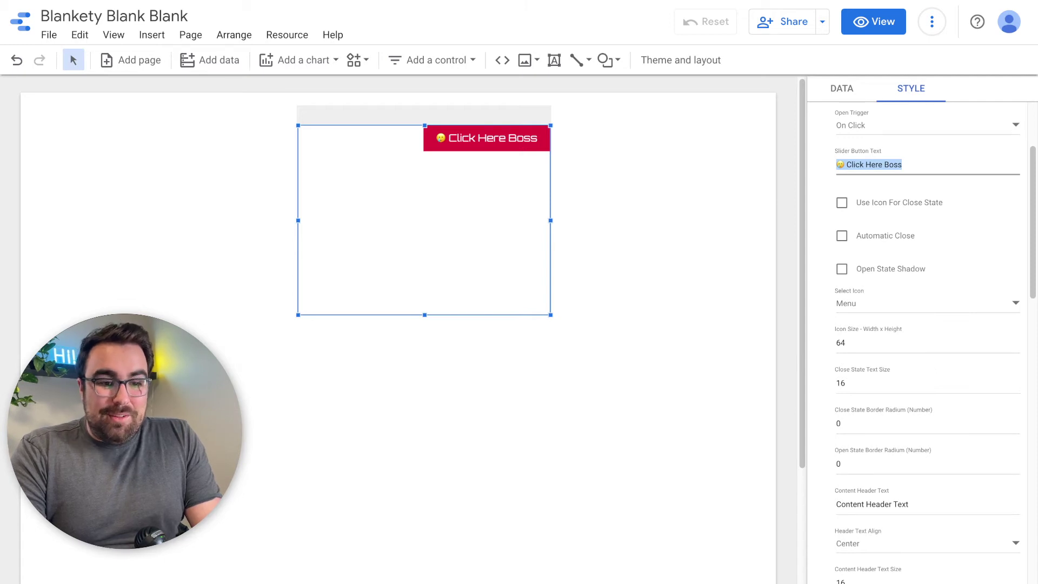
pyautogui.doubleClick(894, 164)
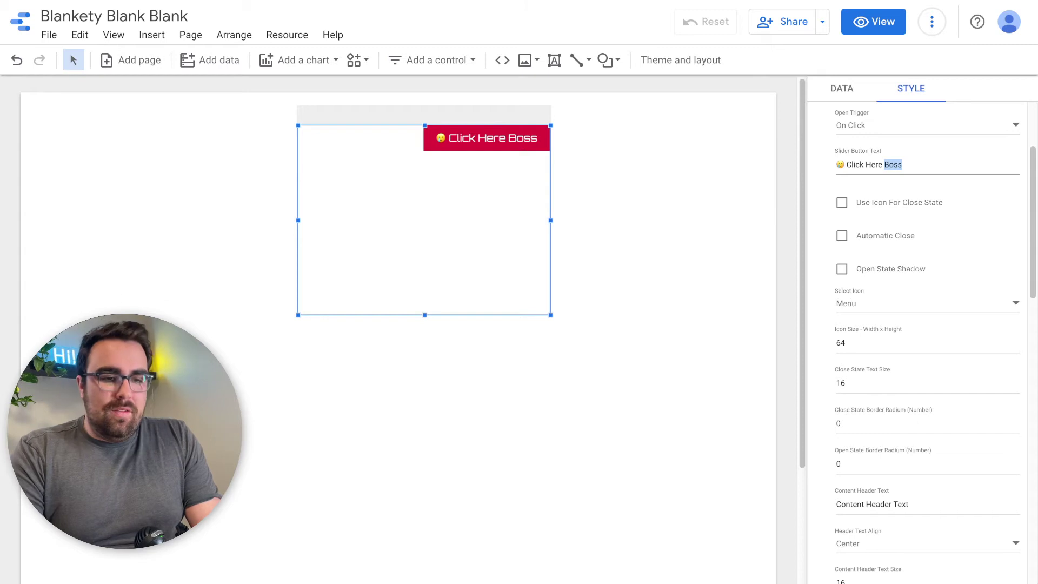
# Step: Enable the icon for the close state and try the Bookmark, Info and Open External icons
pyautogui.click(842, 203)
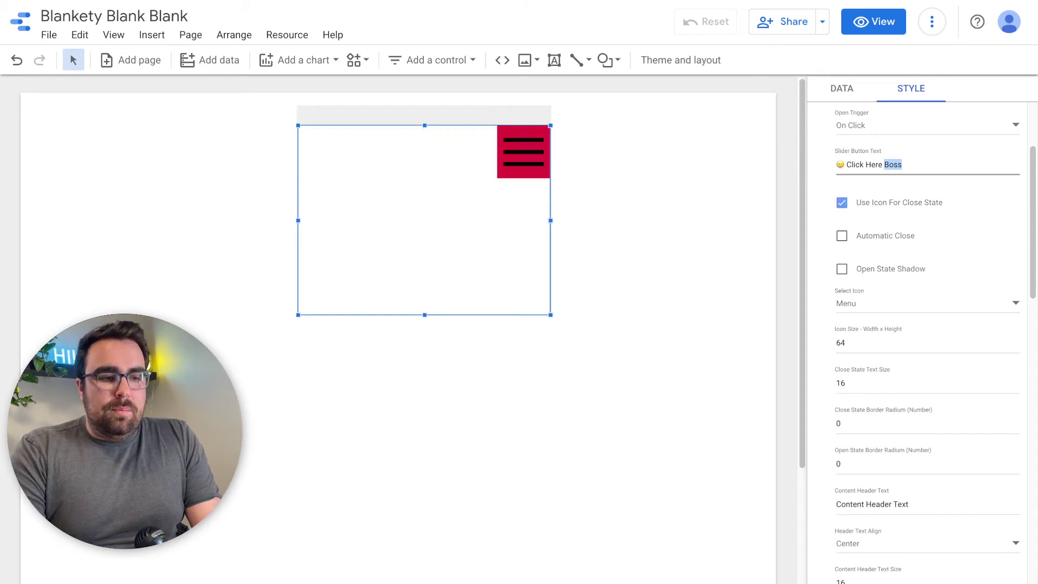
pyautogui.scroll(-3, 928, 335)
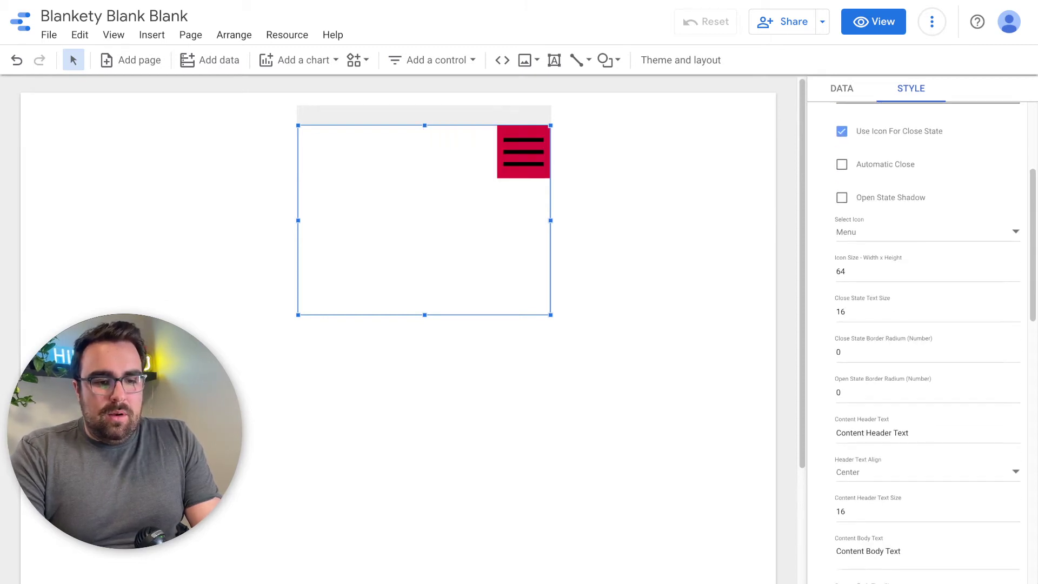
pyautogui.click(925, 189)
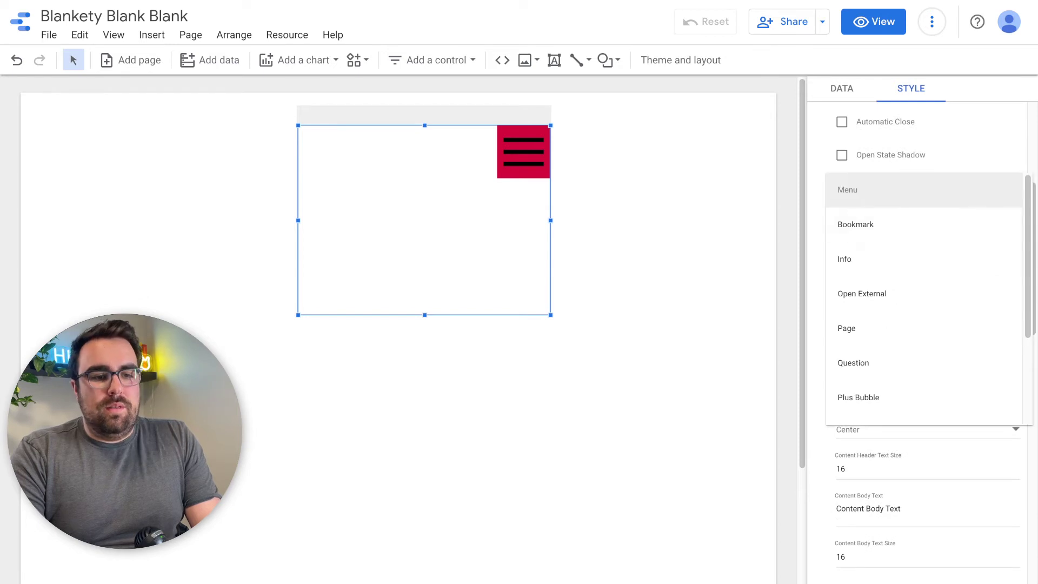
pyautogui.click(860, 223)
pyautogui.click(925, 191)
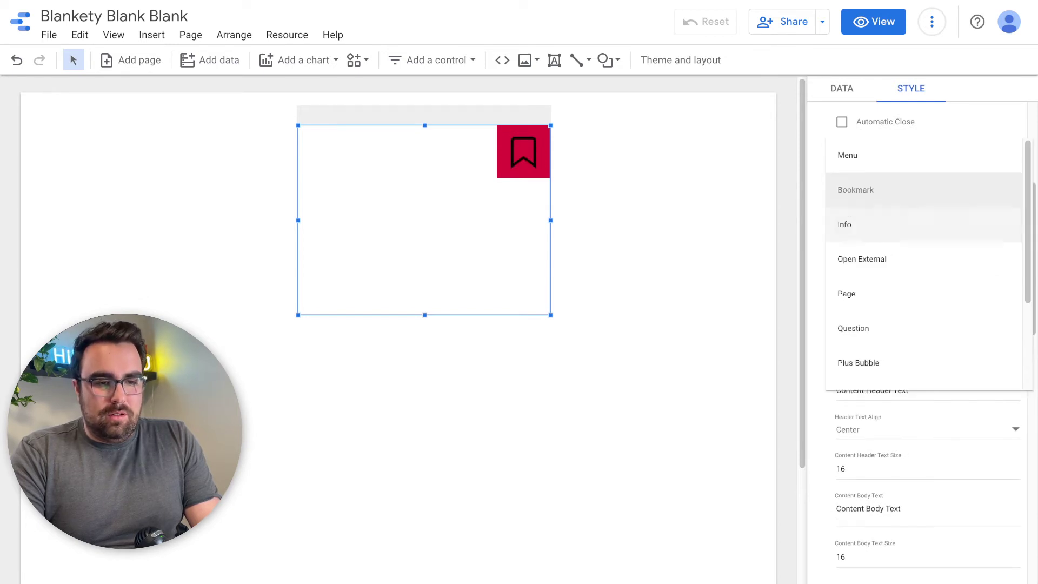
pyautogui.click(854, 222)
pyautogui.click(925, 189)
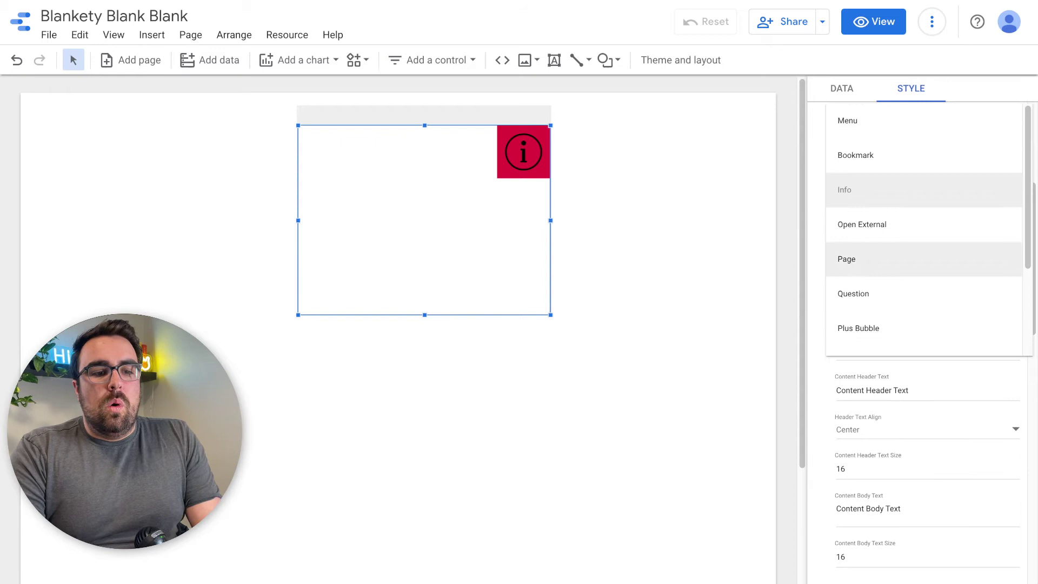
pyautogui.click(860, 222)
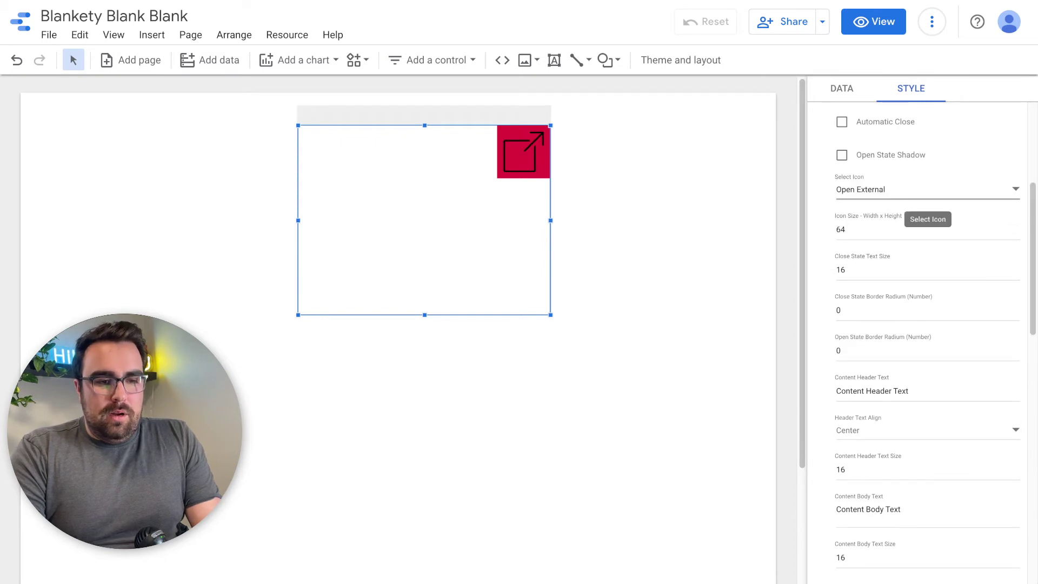
# Step: Switch the close-state icon to Menu, and open and close the slider from it
pyautogui.click(925, 192)
pyautogui.click(854, 87)
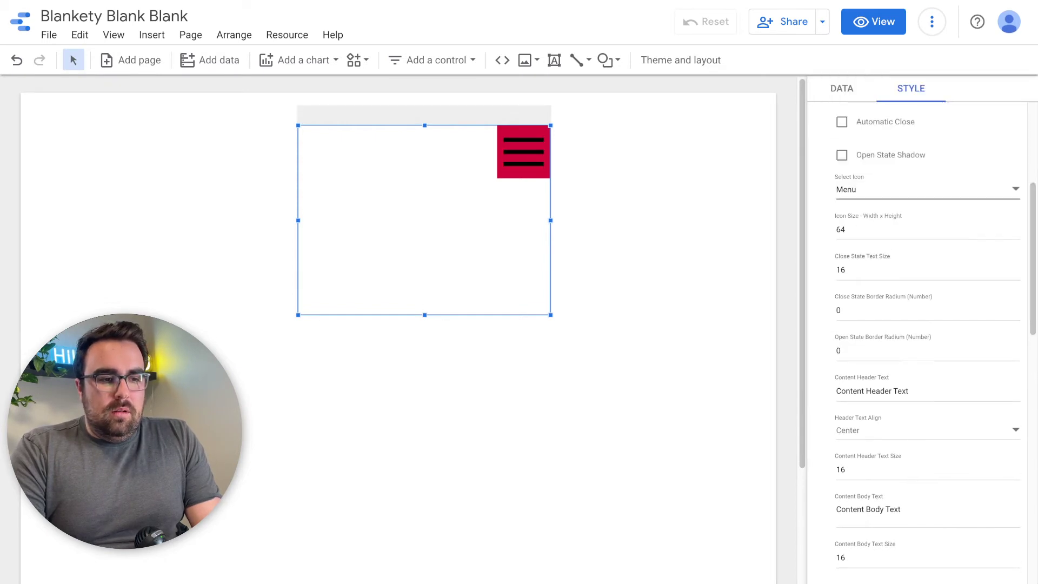
pyautogui.click(534, 143)
pyautogui.click(536, 140)
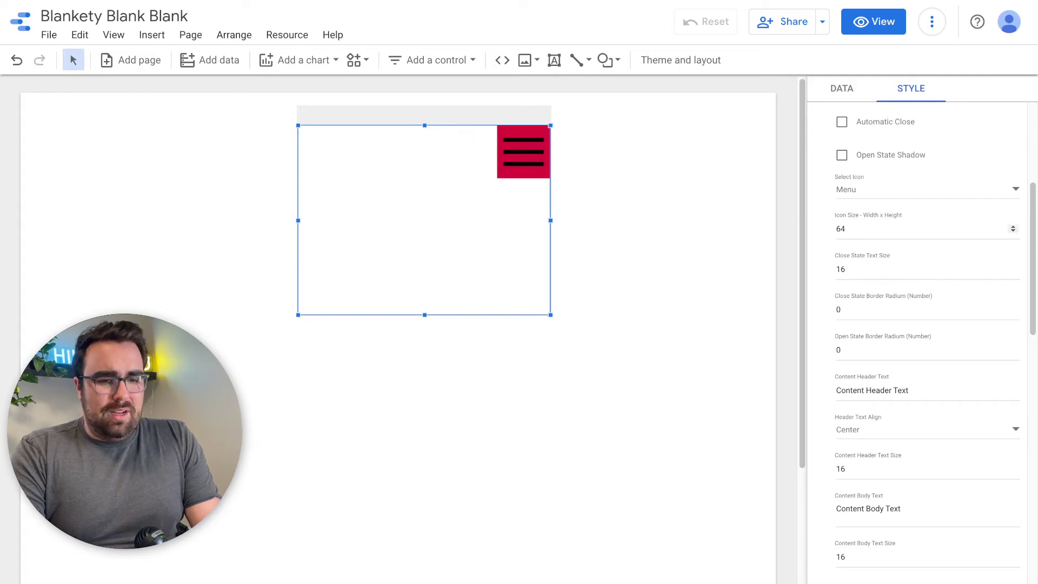
# Step: Try icon sizes of 52, 20, 34 and 33 for the Menu icon
pyautogui.click(1014, 231)
pyautogui.press('BackSpace')
pyautogui.press('BackSpace')
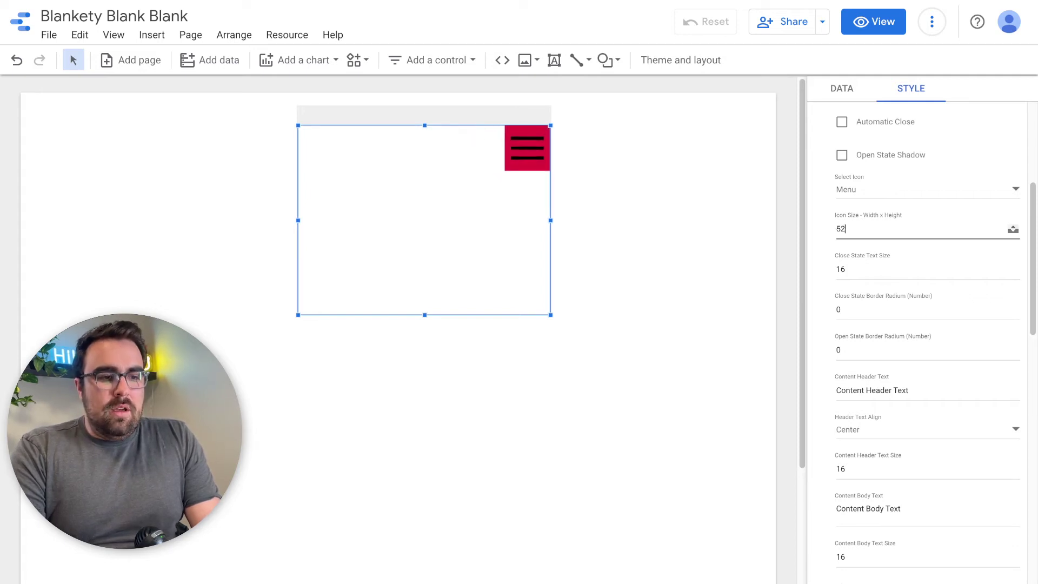
pyautogui.write('32')
pyautogui.press('BackSpace')
pyautogui.press('BackSpace')
pyautogui.write('19')
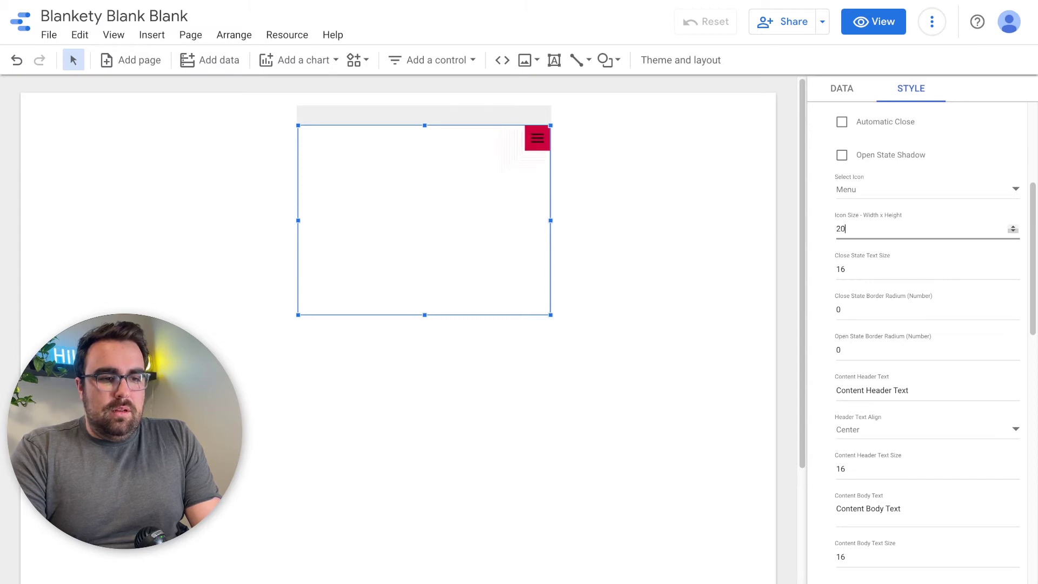
pyautogui.click(1014, 227)
pyautogui.click(1014, 226)
pyautogui.click(1014, 227)
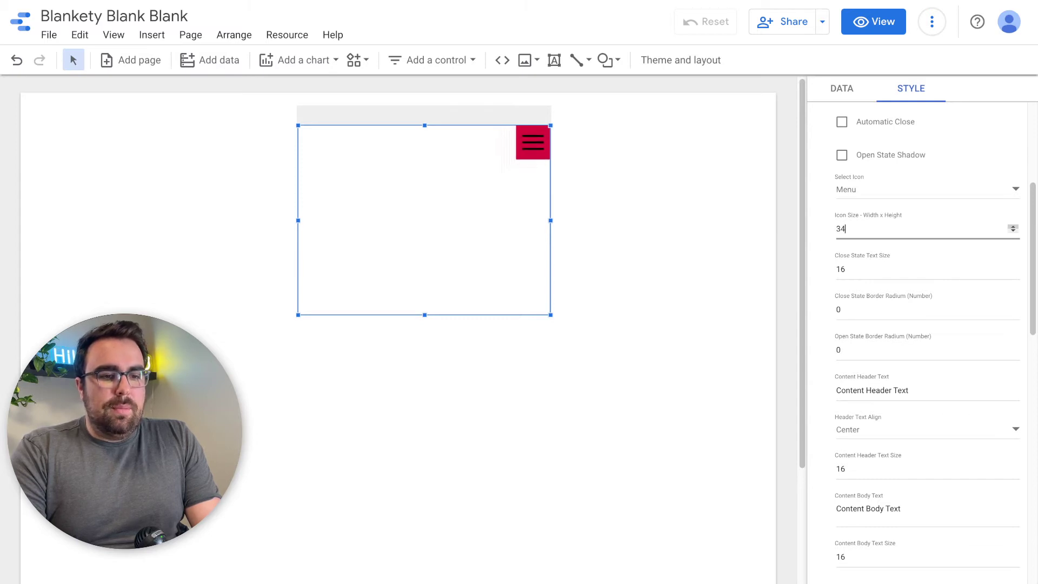
pyautogui.click(1014, 231)
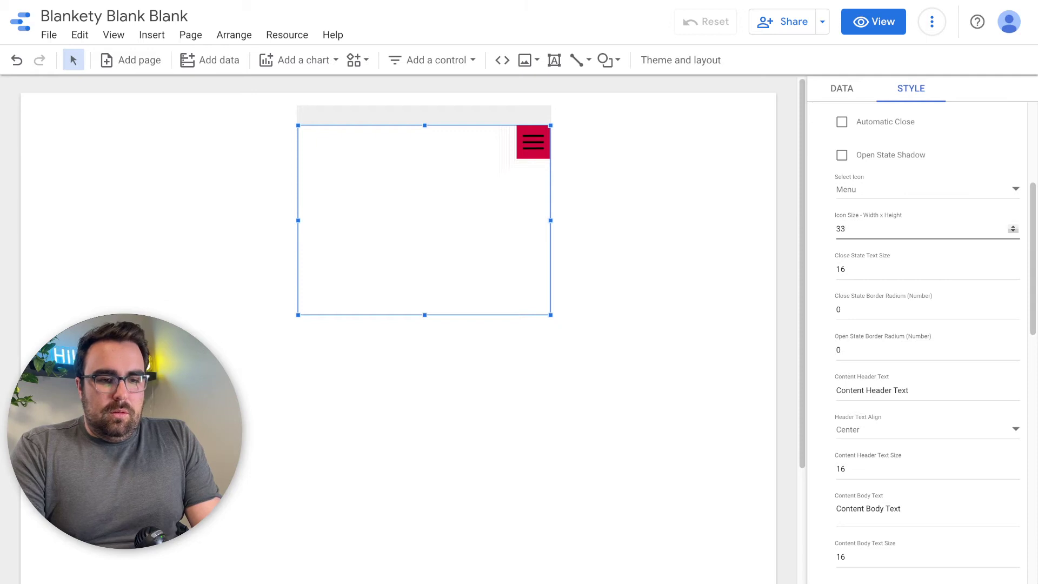
# Step: Set the icon size to 37, try 37.3, and return it to 37
pyautogui.hotkey('ctrl', 'a')
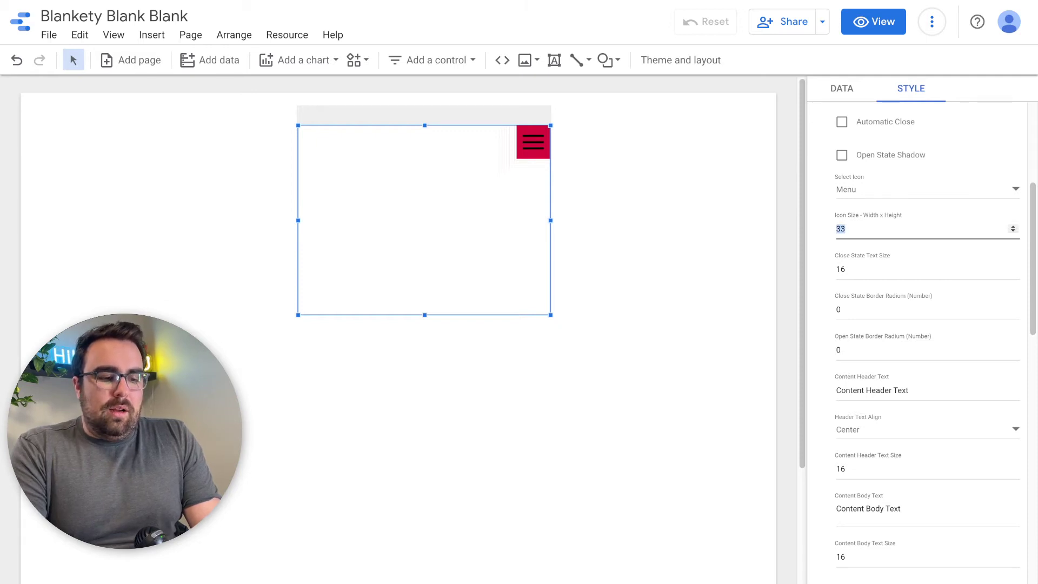
pyautogui.write('37')
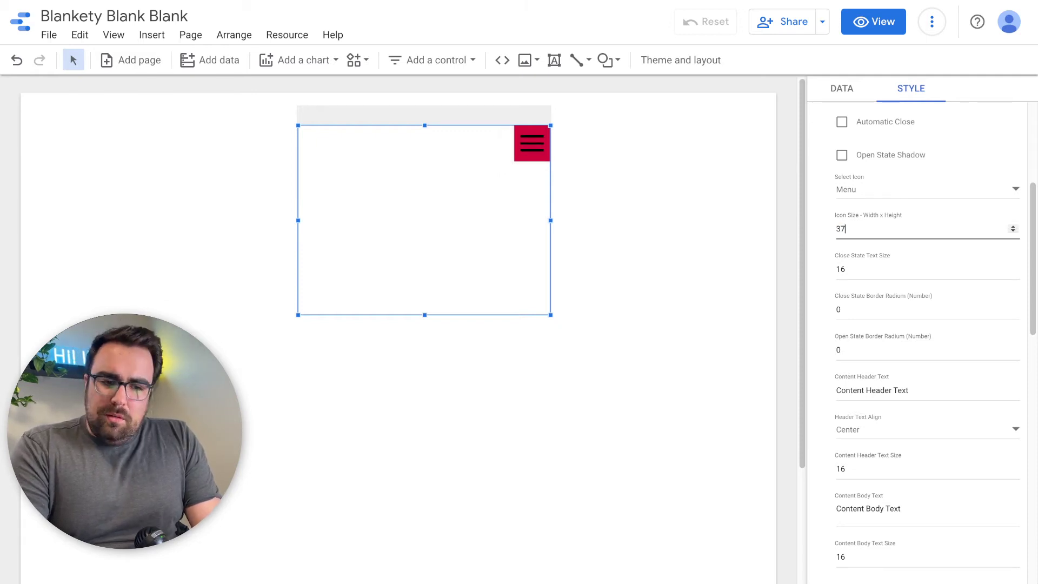
pyautogui.write('.3')
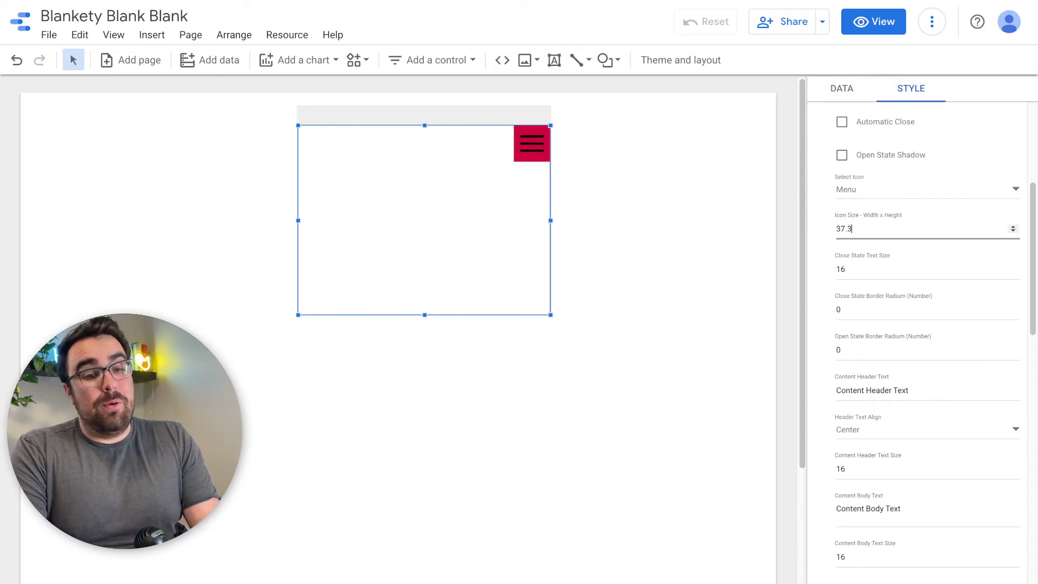
pyautogui.press('BackSpace')
pyautogui.press('BackSpace')
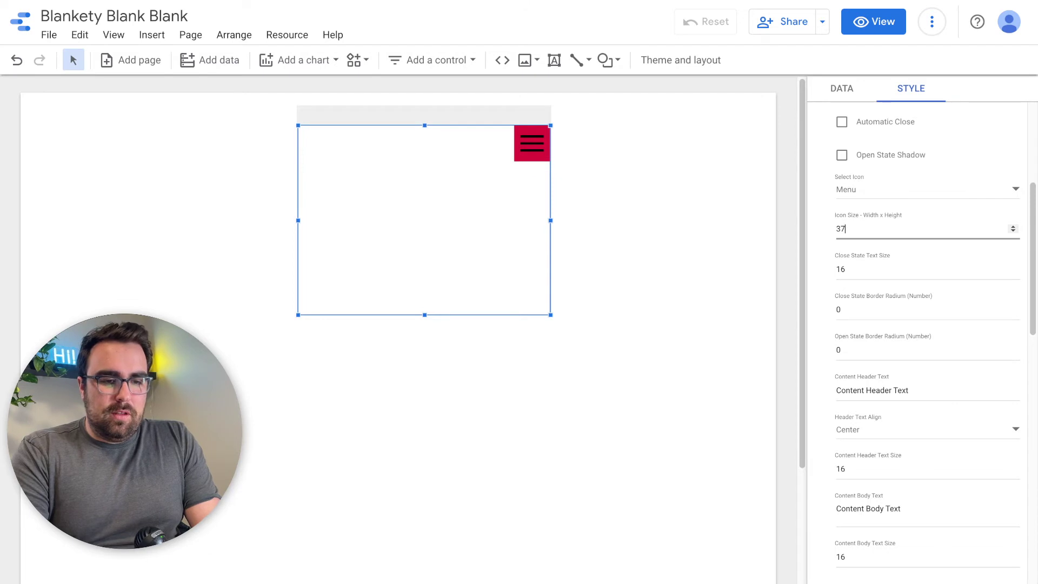
# Step: Set the icon's width and height size to 34
pyautogui.press('BackSpace')
pyautogui.press('BackSpace')
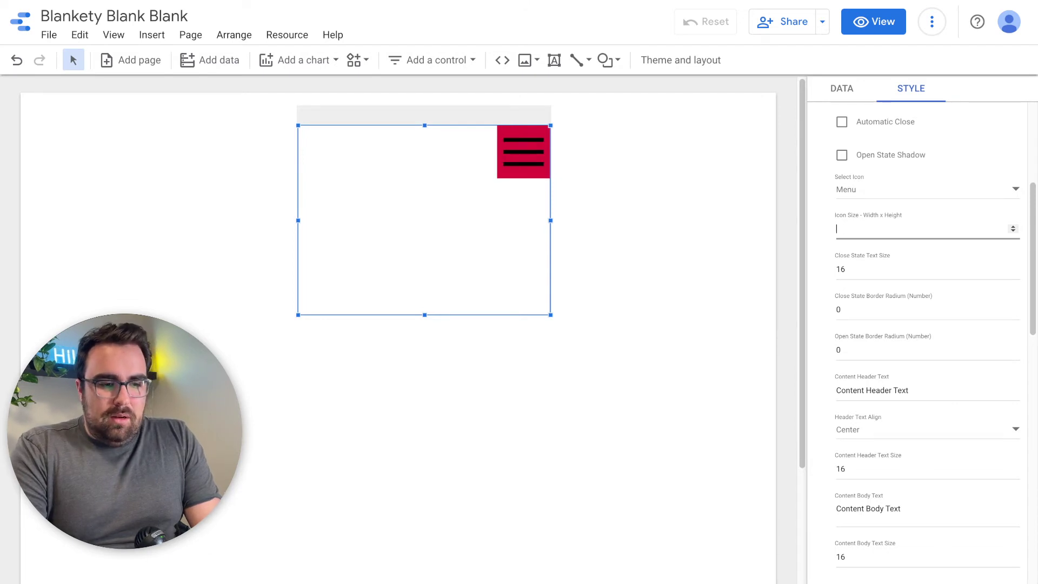
pyautogui.write('34')
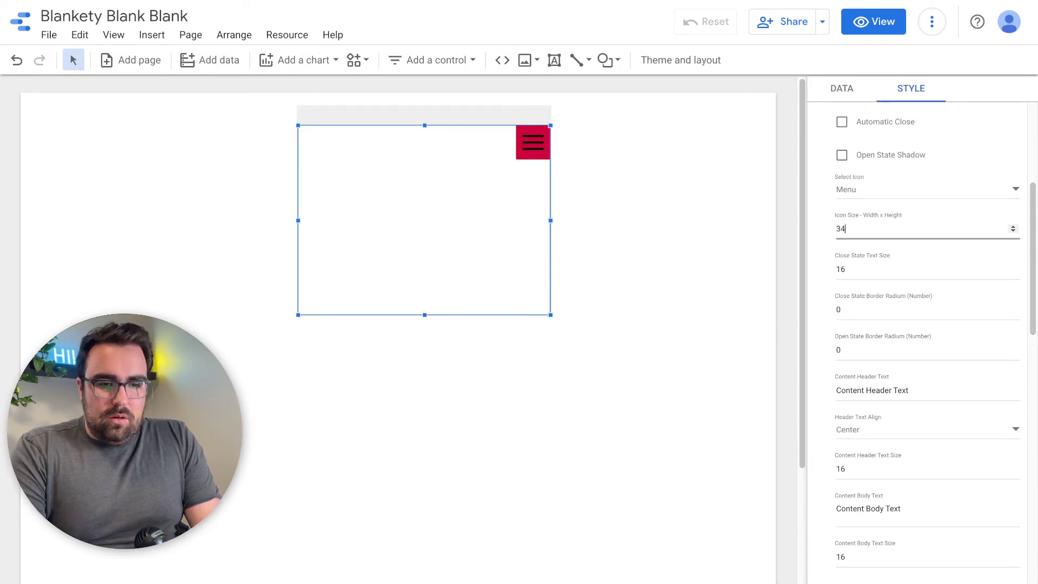
# Step: Set the close state text size to 17 and disable the icon for the close state
pyautogui.scroll(-2, 928, 341)
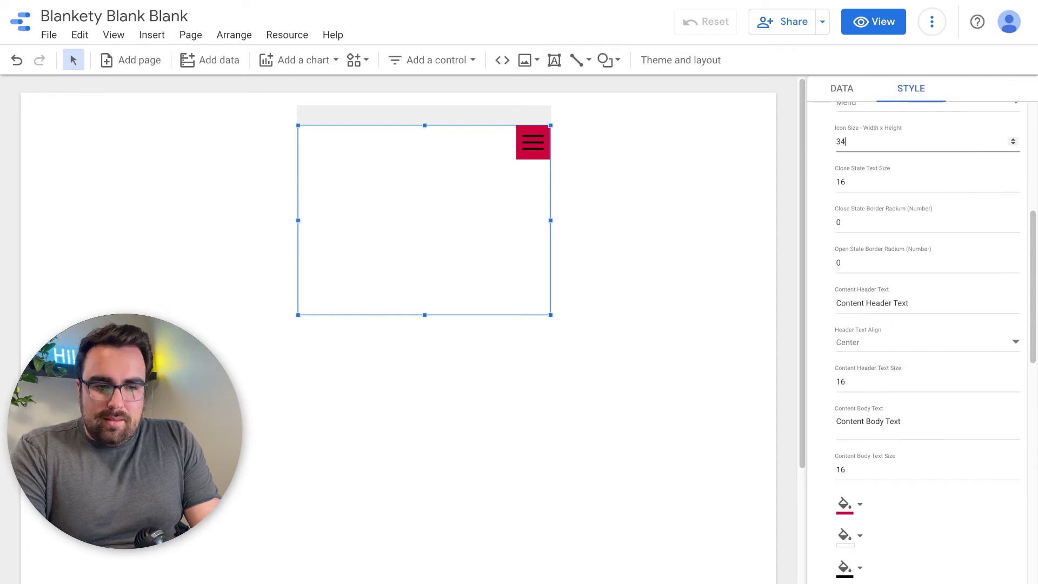
pyautogui.click(838, 182)
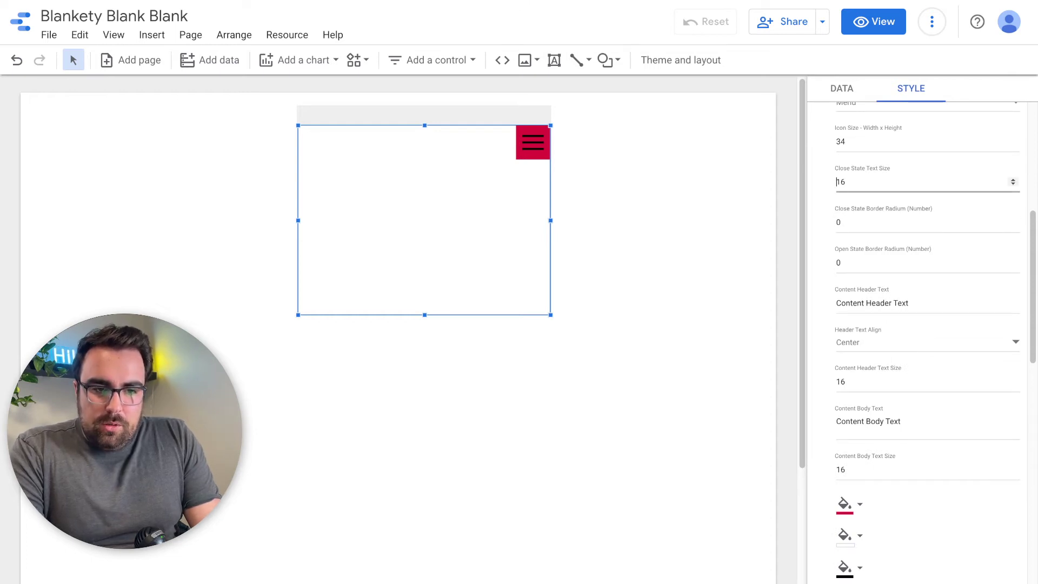
pyautogui.click(1013, 180)
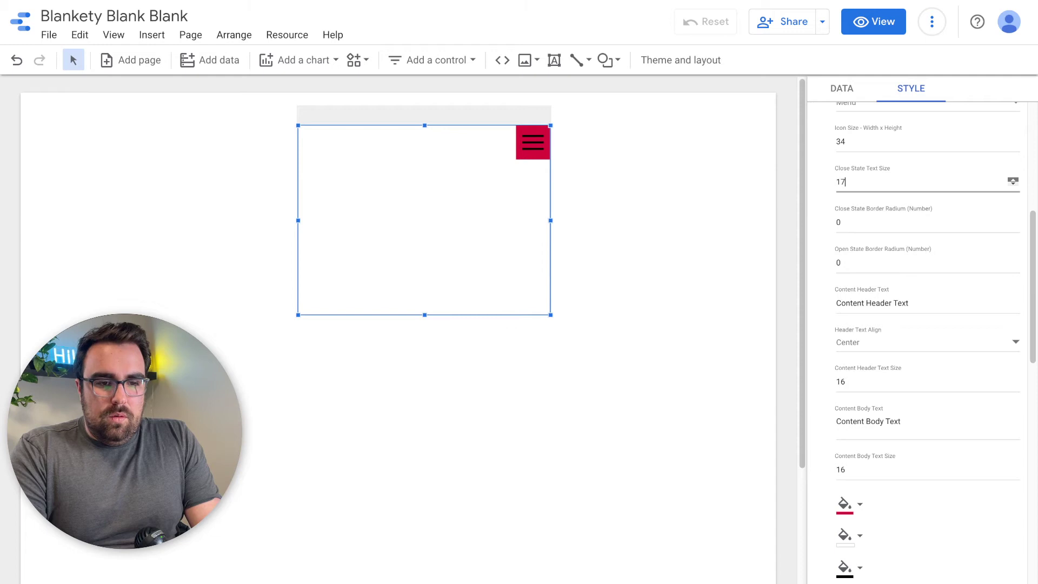
pyautogui.scroll(3, 919, 324)
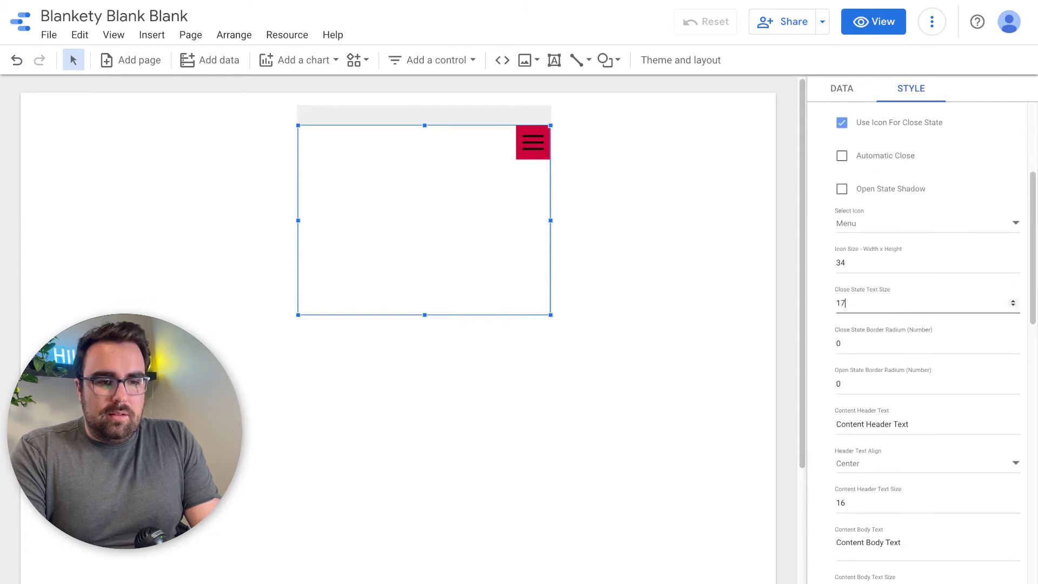
pyautogui.click(842, 123)
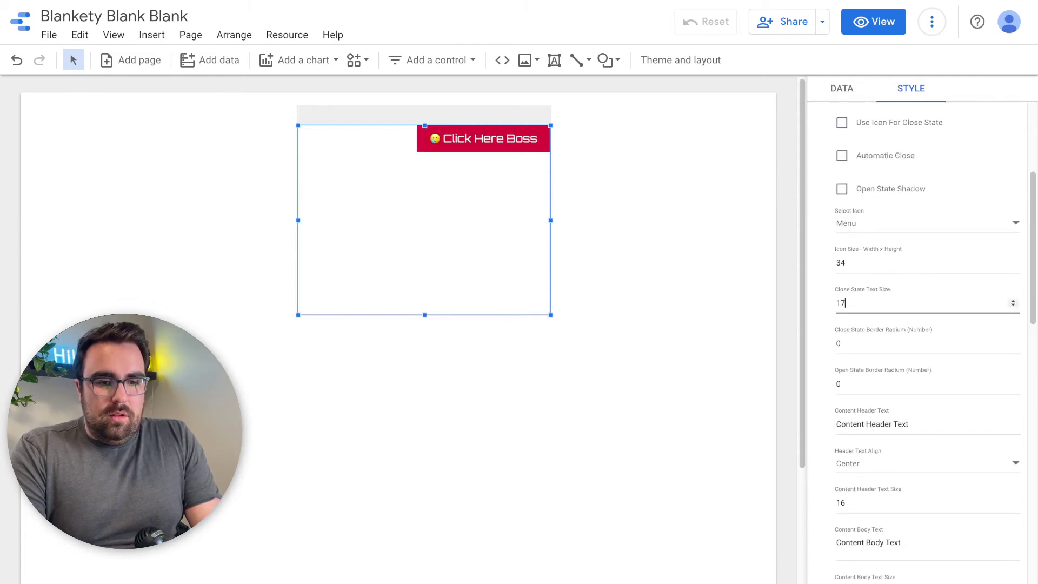
# Step: Increase the close state text size to 30
pyautogui.press('Up')
pyautogui.press('Up')
pyautogui.press('Up')
pyautogui.press('Up')
pyautogui.press('Up')
pyautogui.press('Up')
pyautogui.press('Up')
pyautogui.press('Up')
pyautogui.press('Up')
pyautogui.press('Up')
pyautogui.press('Up')
pyautogui.press('Up')
pyautogui.press('Up')
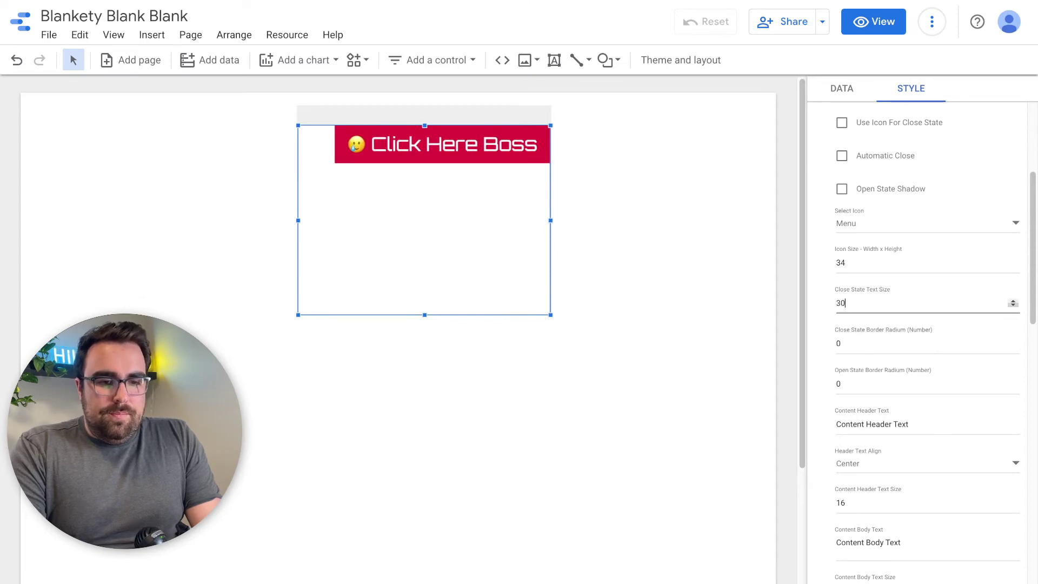
# Step: Reduce the close state text size to 16
pyautogui.press('Down')
pyautogui.press('Down')
pyautogui.press('Down')
pyautogui.press('Down')
pyautogui.press('Down')
pyautogui.press('Down')
pyautogui.press('Down')
pyautogui.press('Down')
pyautogui.press('Down')
pyautogui.press('Down')
pyautogui.press('Down')
pyautogui.press('Down')
pyautogui.press('Down')
pyautogui.press('Down')
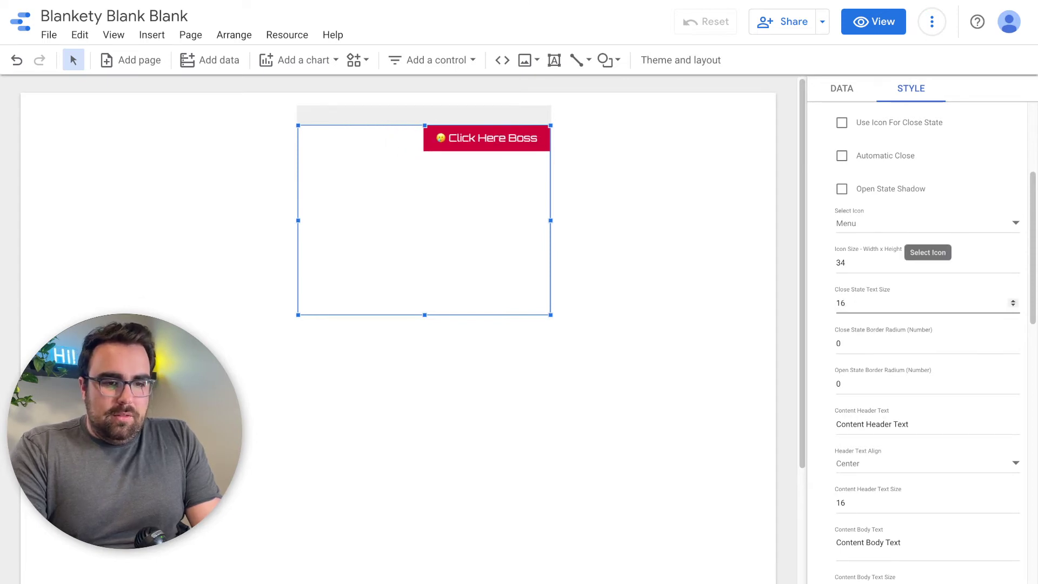
# Step: Set the close state border radius of the slider to 20
pyautogui.scroll(-2, 920, 324)
pyautogui.click(871, 246)
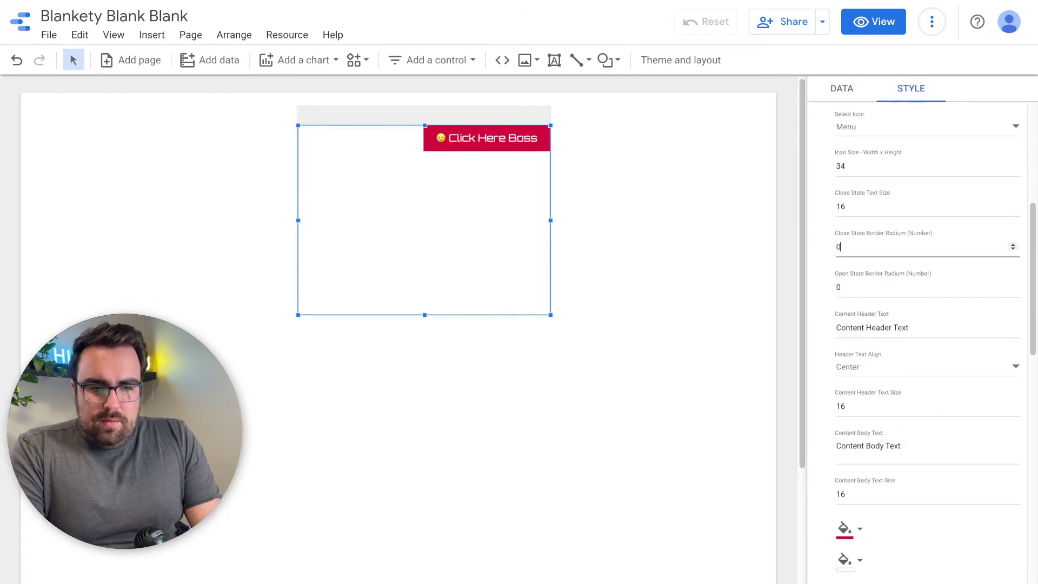
pyautogui.hotkey('ctrl', 'a')
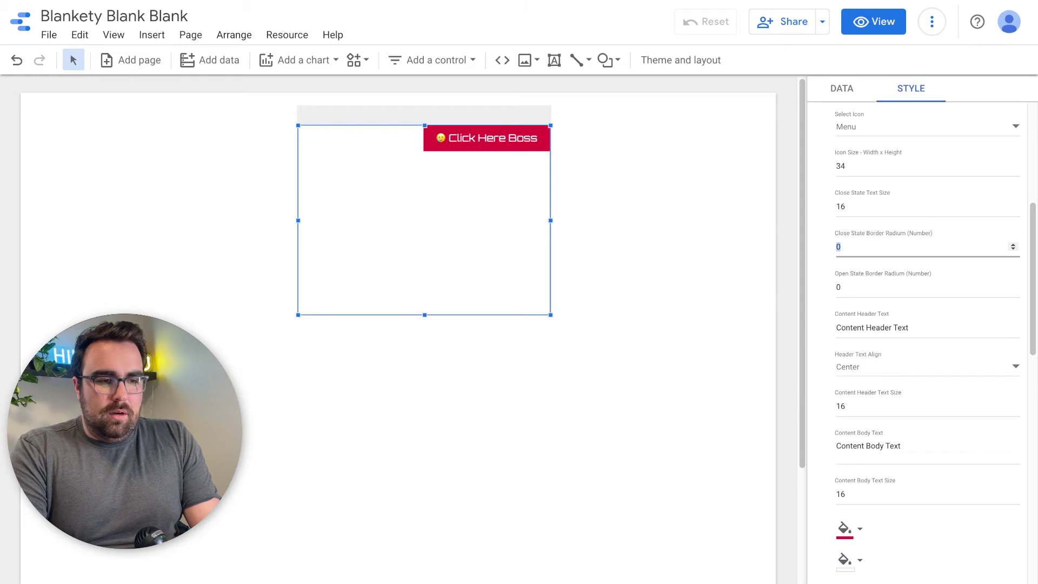
pyautogui.write('20')
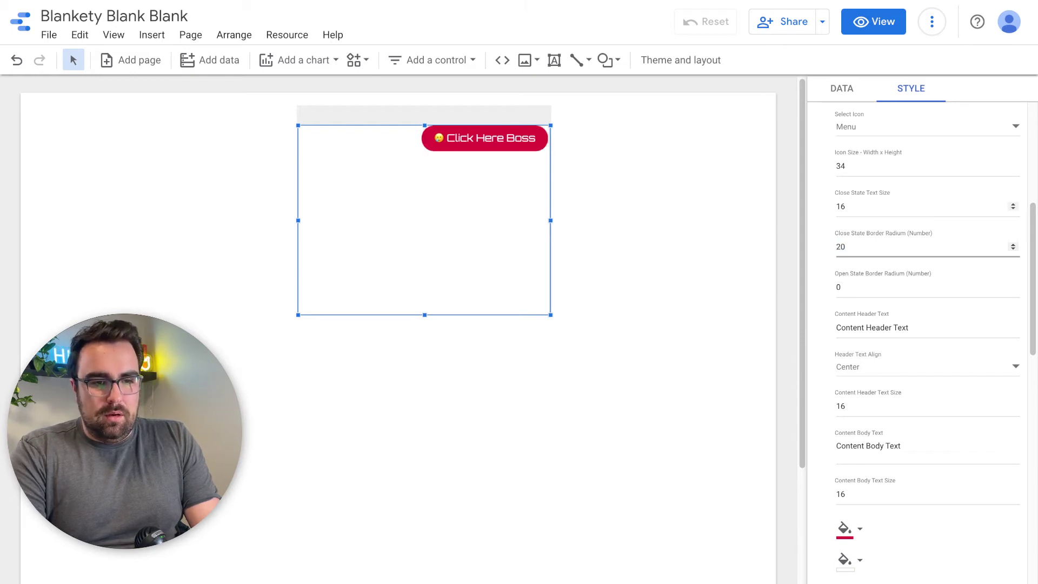
# Step: Change the slider button text to "Push Me Cuz im close to the edge", and open and close the slider to check it
pyautogui.scroll(4, 892, 209)
pyautogui.scroll(-1, 892, 209)
pyautogui.tripleClick(892, 209)
pyautogui.write('P')
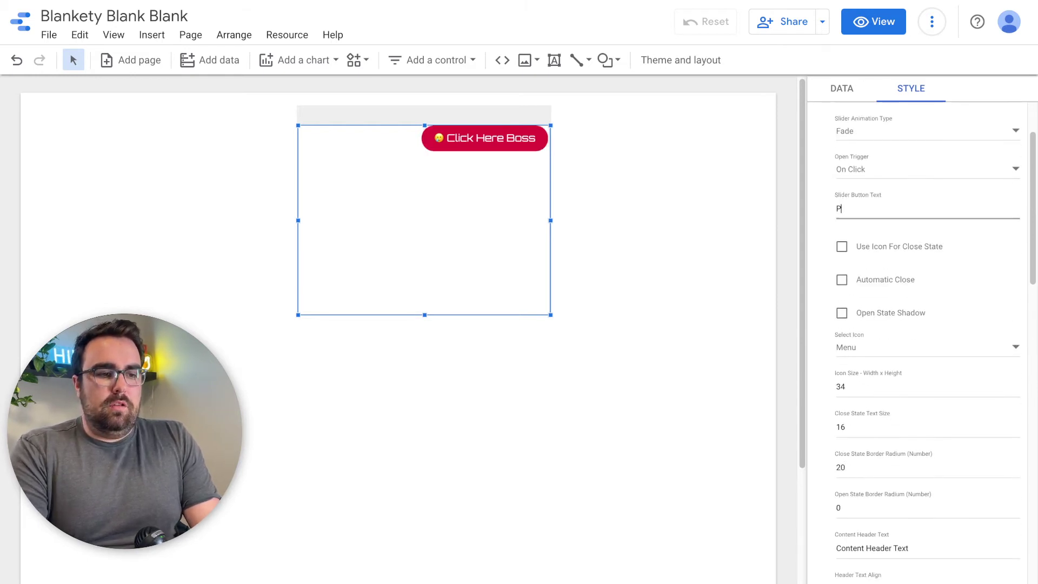
pyautogui.write('ush Me ')
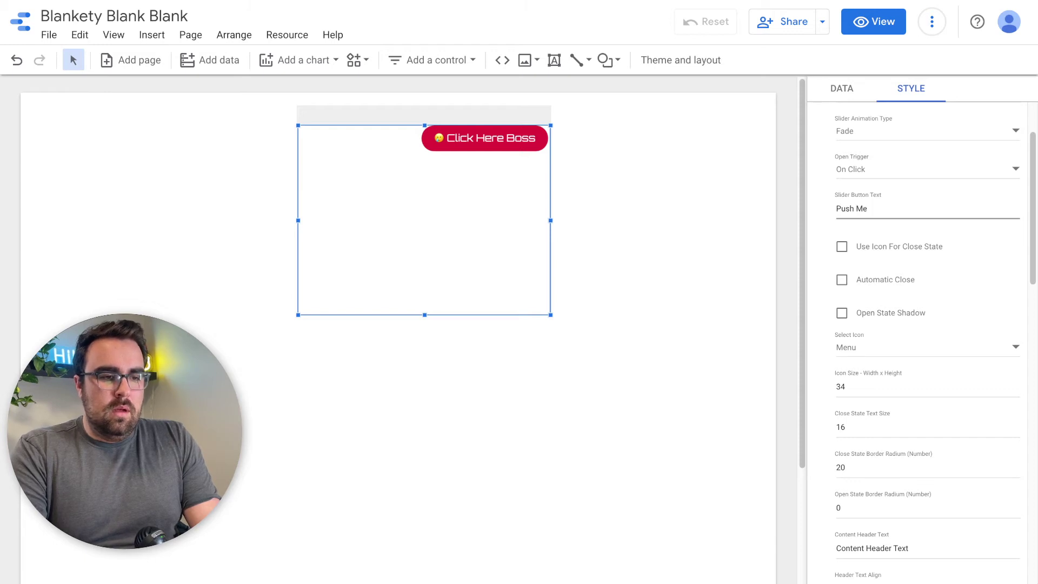
pyautogui.write('Cuz im clo')
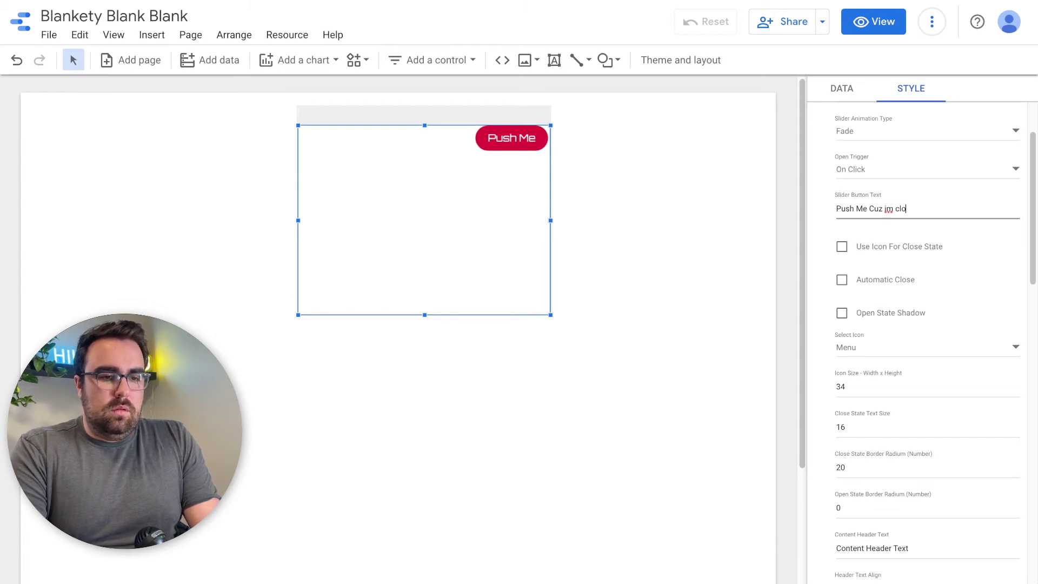
pyautogui.write('se to the endge')
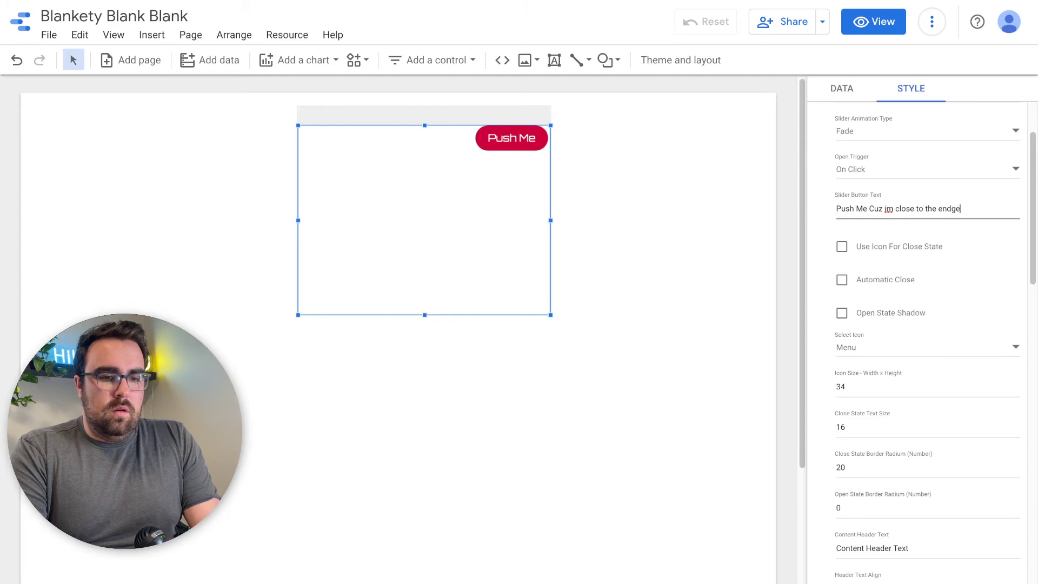
pyautogui.press('BackSpace')
pyautogui.press('BackSpace')
pyautogui.press('BackSpace')
pyautogui.press('BackSpace')
pyautogui.write('dge')
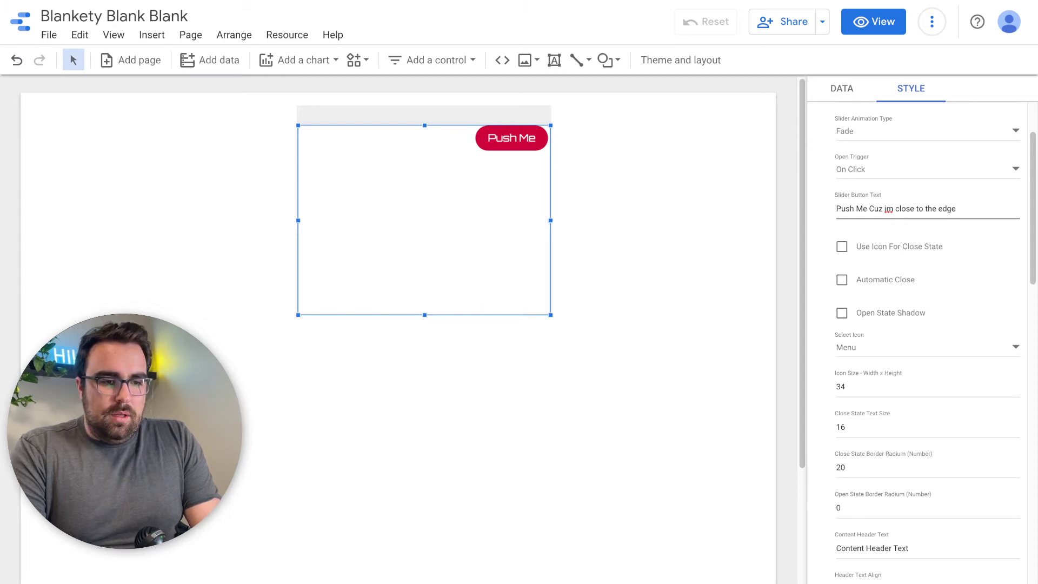
pyautogui.click(443, 138)
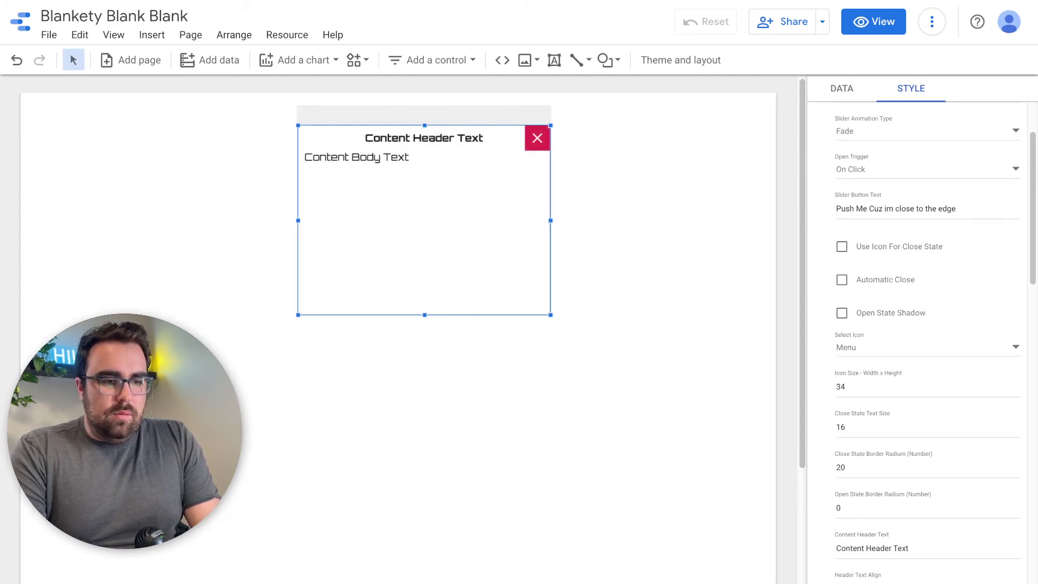
pyautogui.click(537, 138)
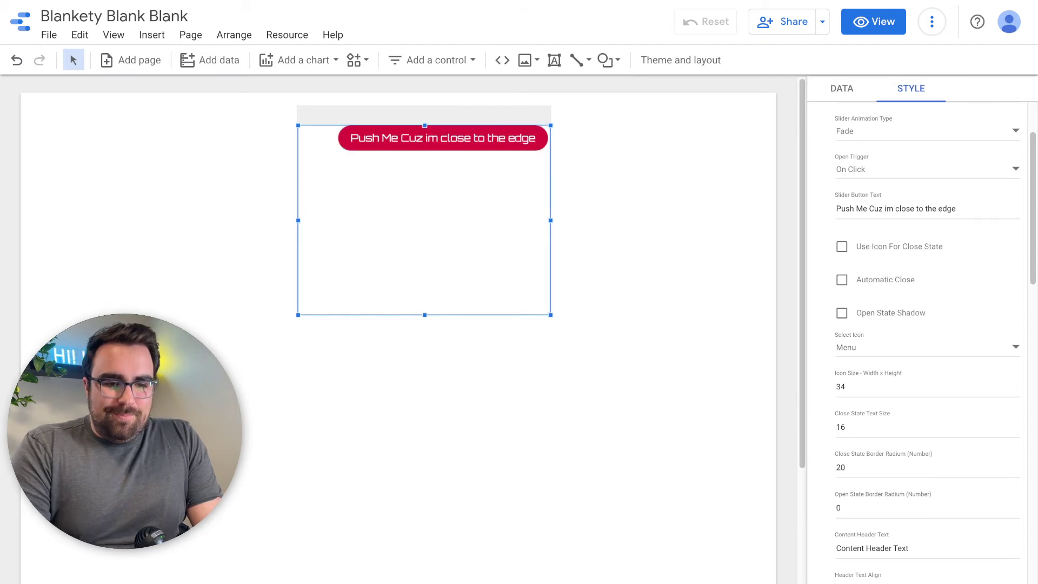
# Step: Shorten the slider button text to "Push Me"
pyautogui.click(919, 209)
pyautogui.hotkey('ctrl', 'a')
pyautogui.write('Push Me')
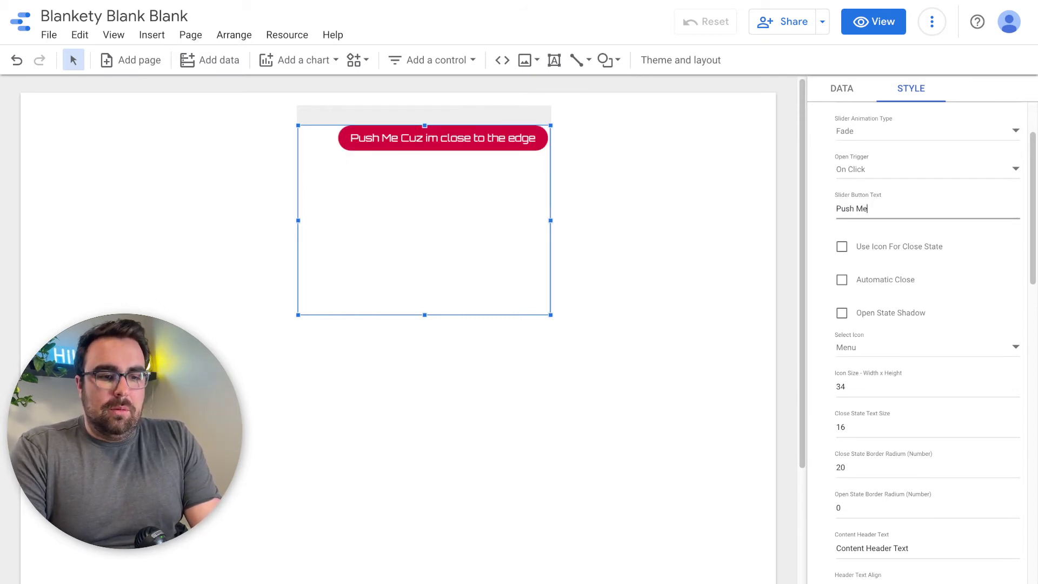
# Step: Open the slider to view its close button, and set the open state border radius to 20
pyautogui.scroll(-3, 919, 325)
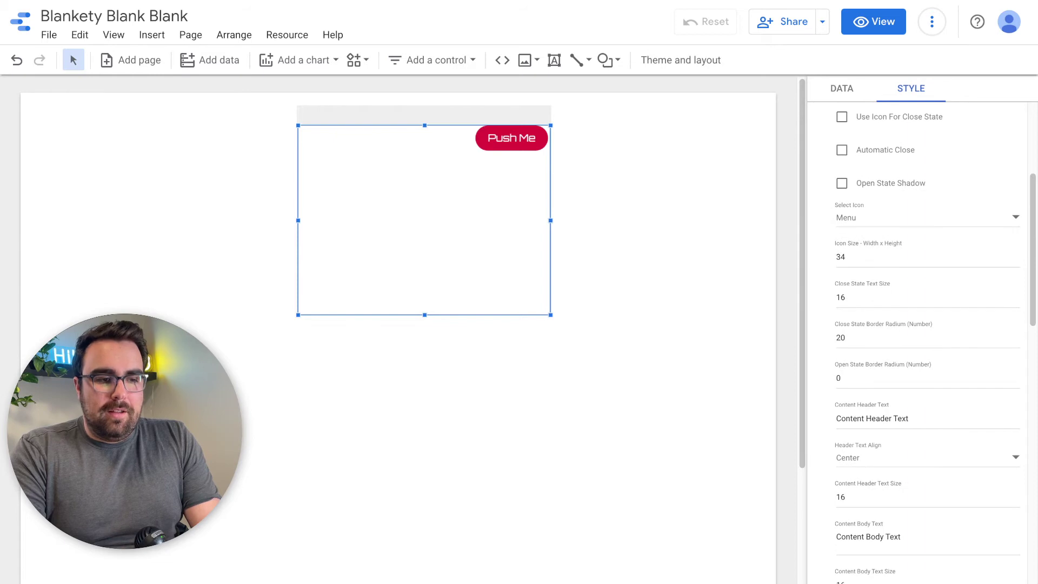
pyautogui.click(511, 138)
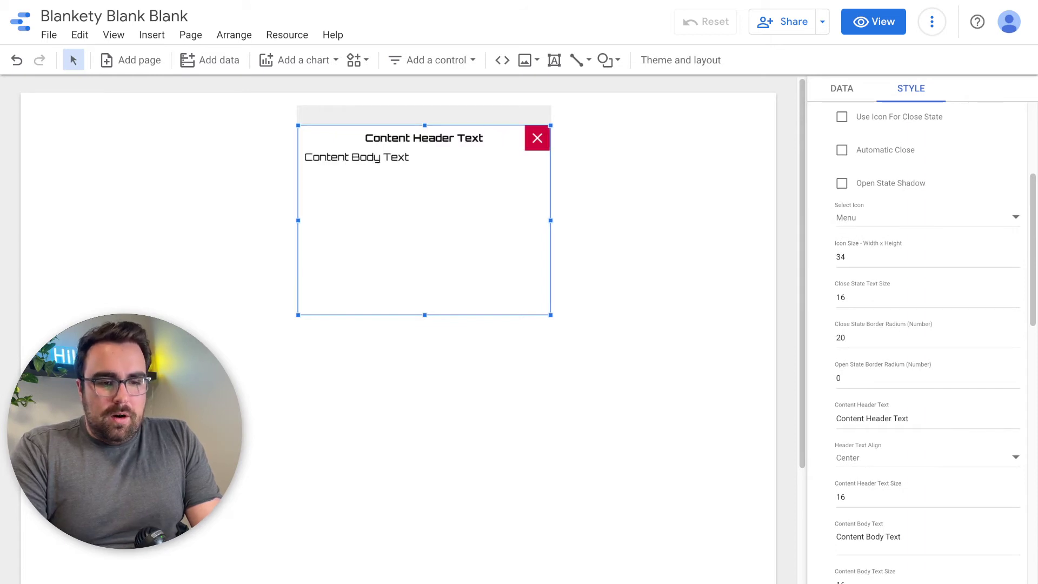
pyautogui.scroll(-2, 928, 343)
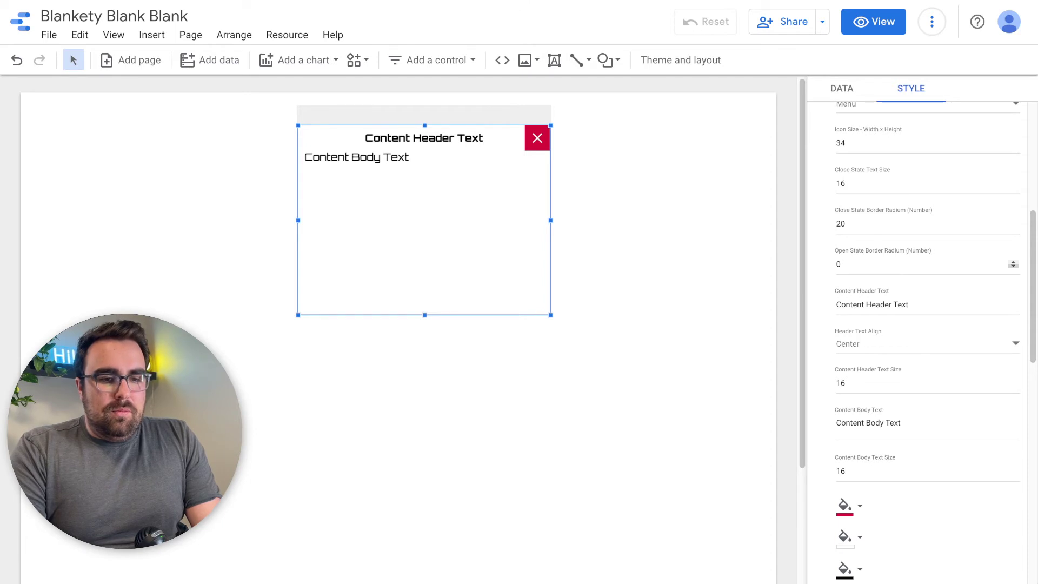
pyautogui.doubleClick(840, 264)
pyautogui.write('20')
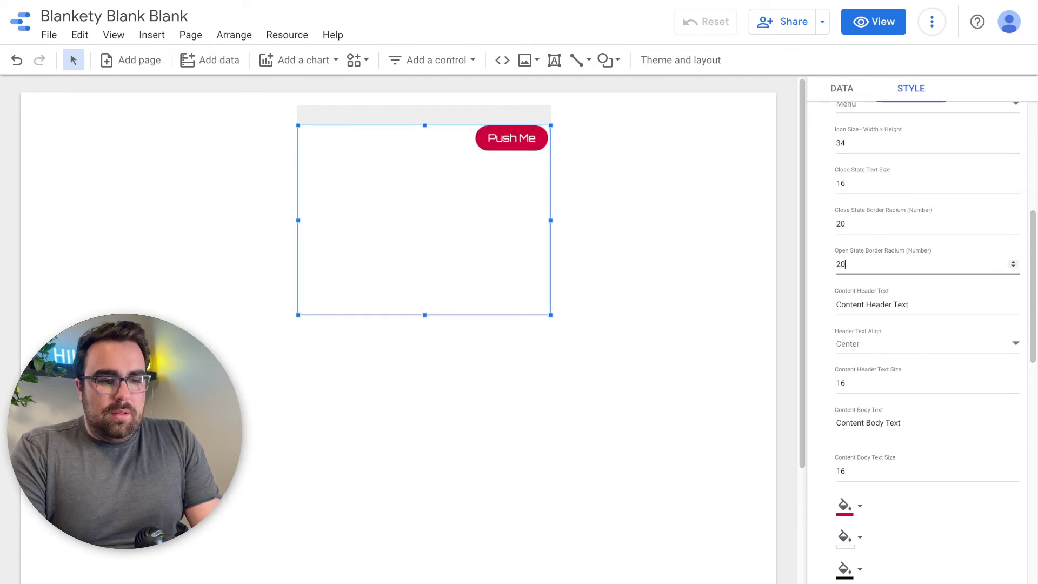
pyautogui.press('Return')
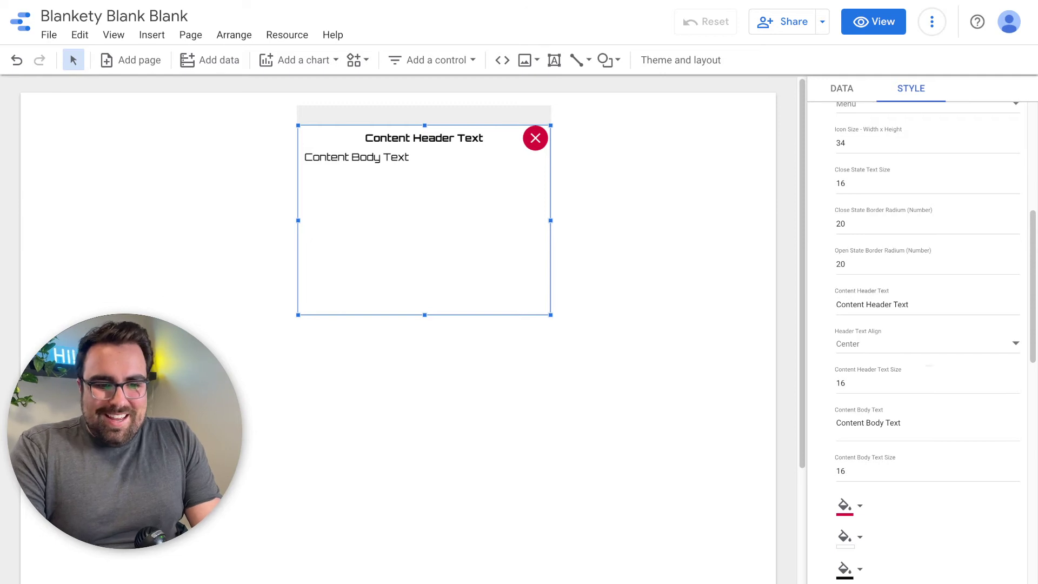
# Step: Set the content header text alignment to Right and open the slider to preview it
pyautogui.scroll(-3, 928, 282)
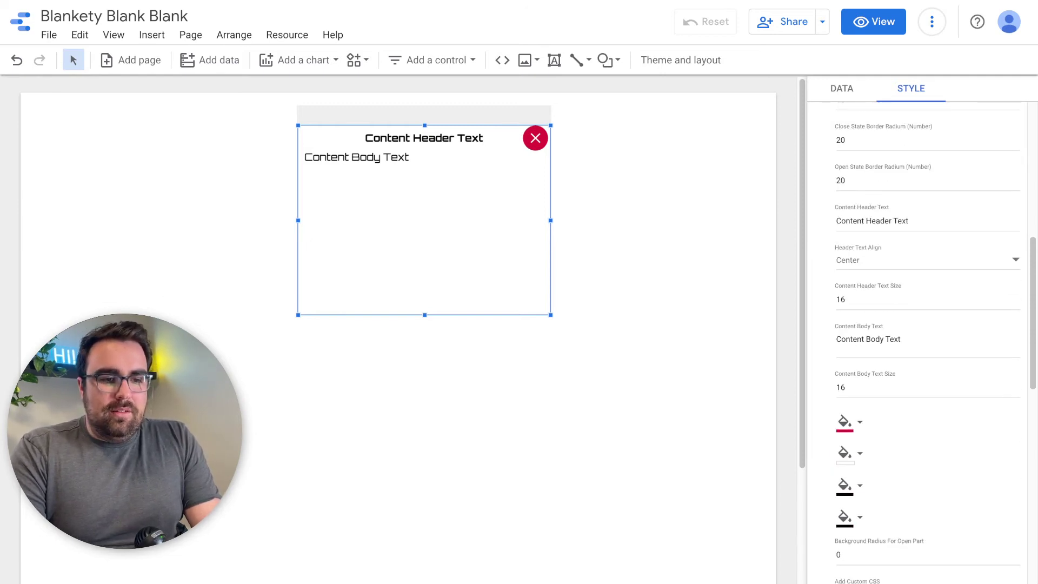
pyautogui.click(928, 260)
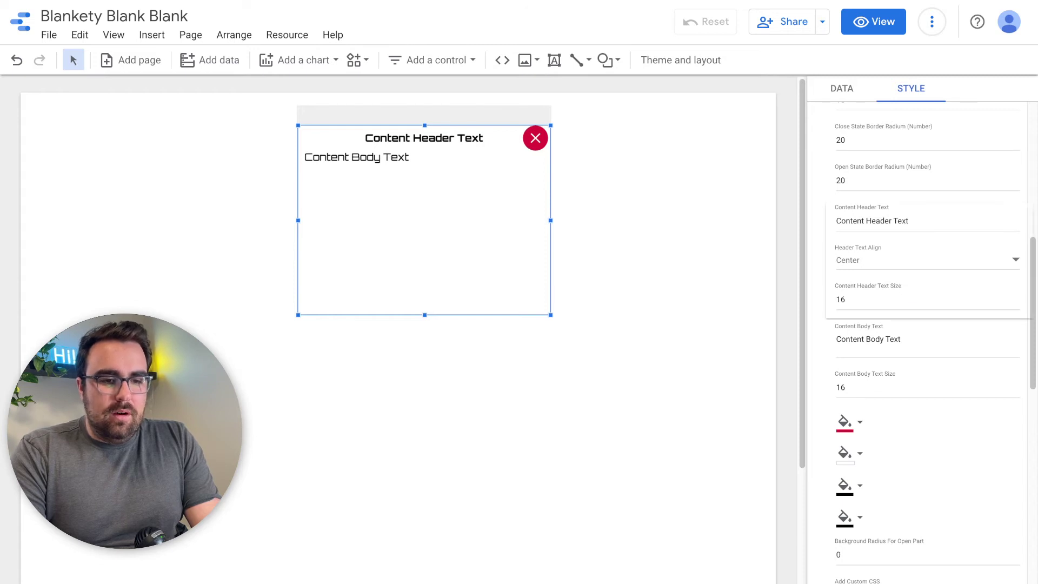
pyautogui.click(928, 294)
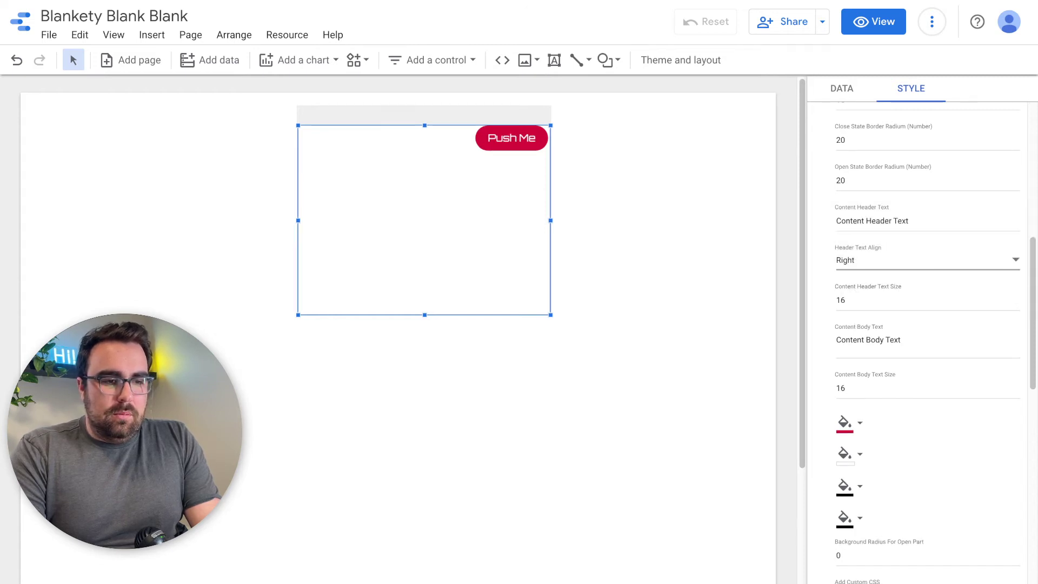
pyautogui.click(512, 138)
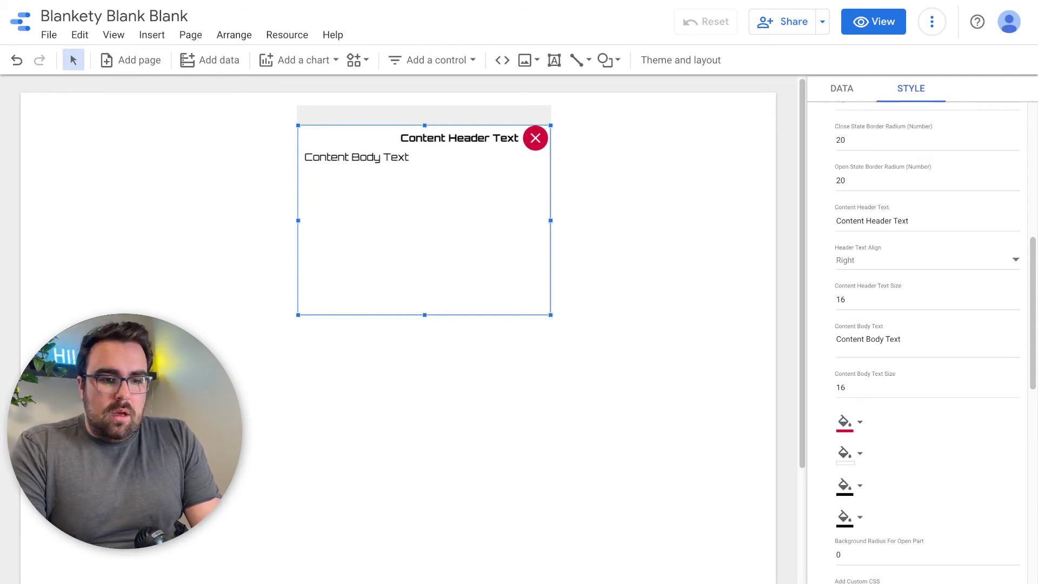
# Step: Set the content header text alignment back to Center
pyautogui.click(871, 221)
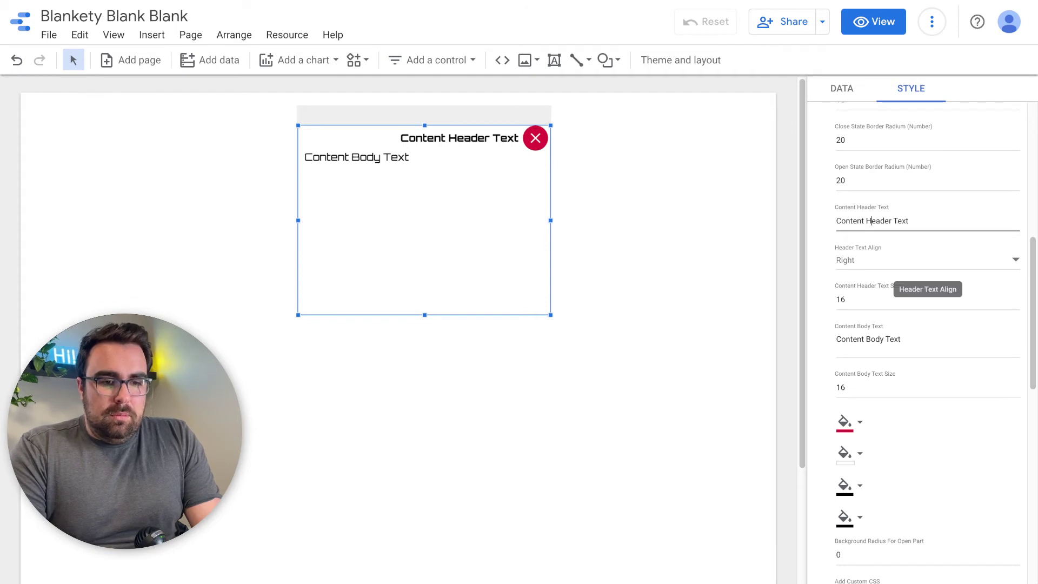
pyautogui.click(928, 260)
pyautogui.click(865, 225)
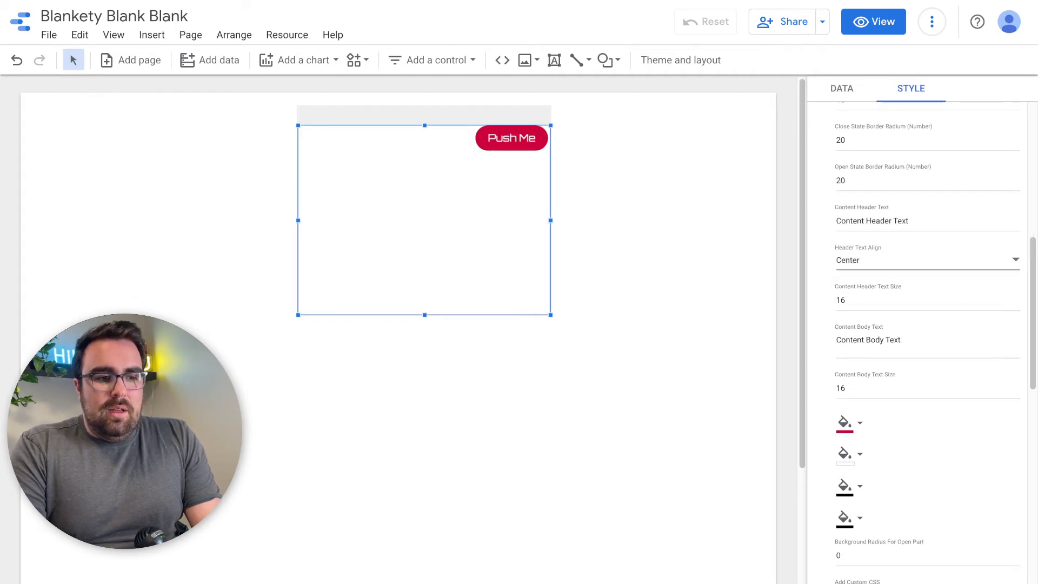
pyautogui.click(511, 138)
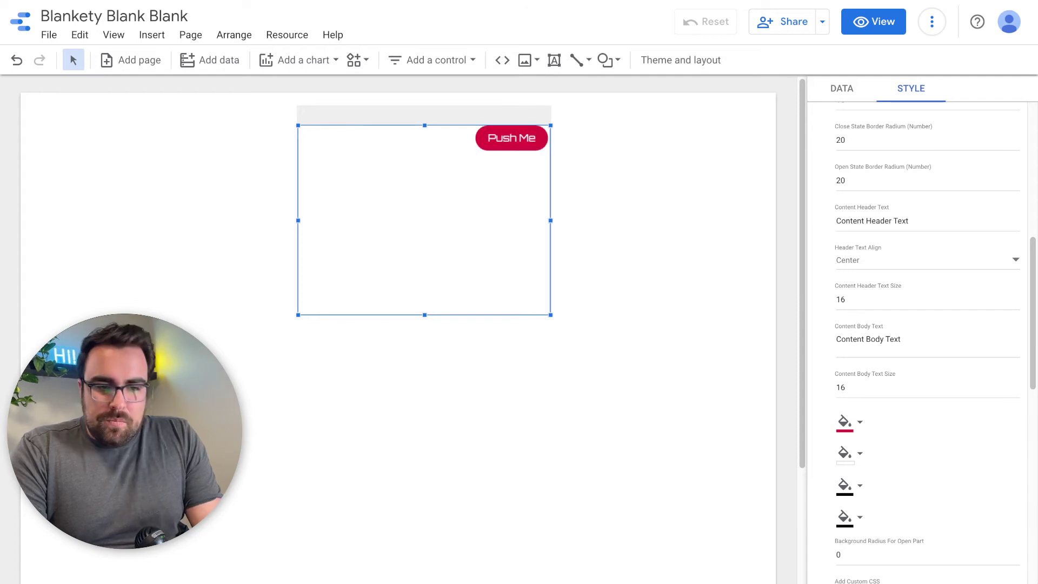
# Step: Replace the content body text with "You can put all of your explainers!" and open the slider to preview it
pyautogui.scroll(-2, 920, 184)
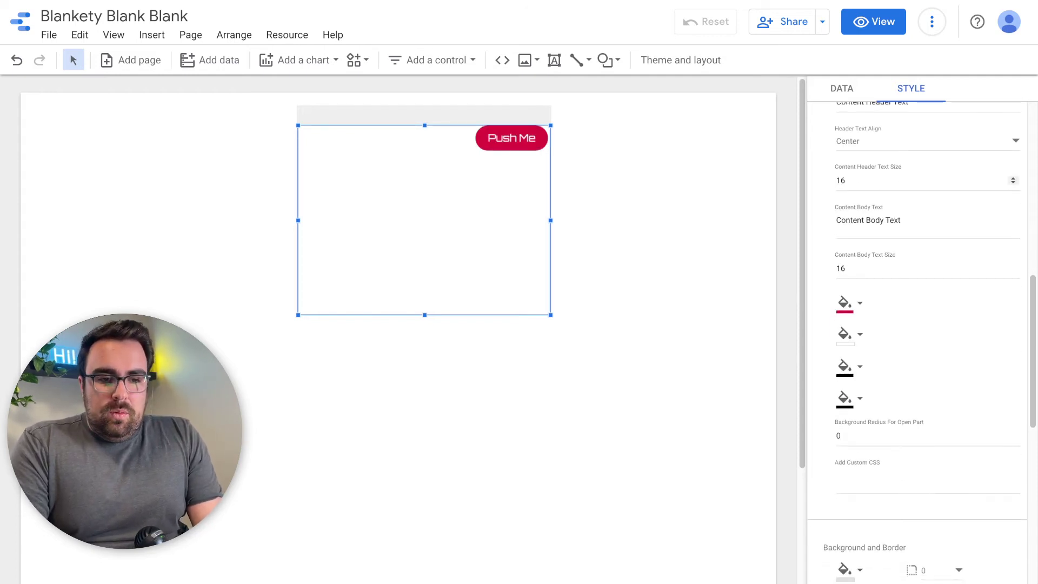
pyautogui.tripleClick(896, 220)
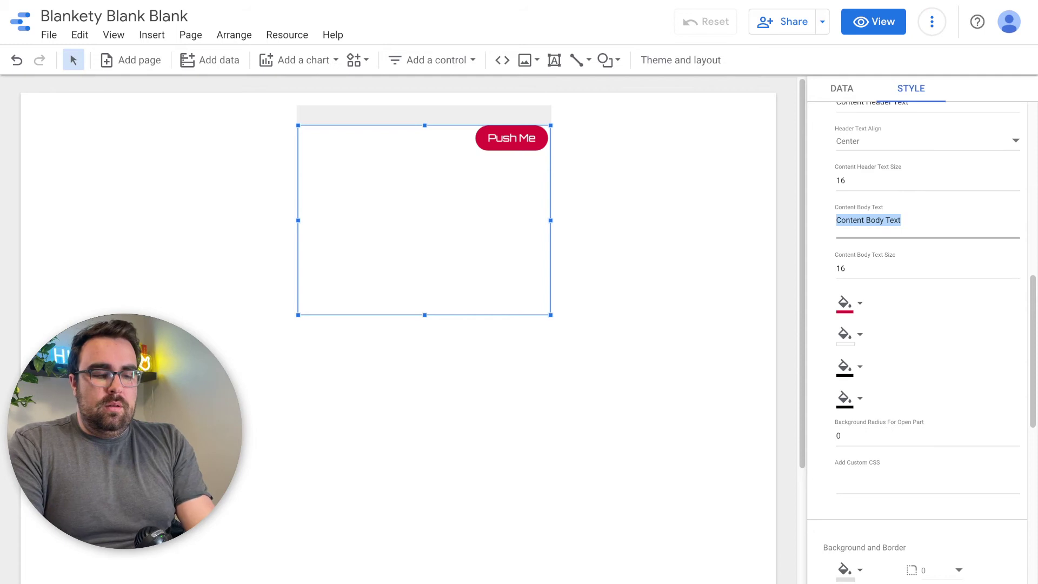
pyautogui.write('T')
pyautogui.write('You can put all')
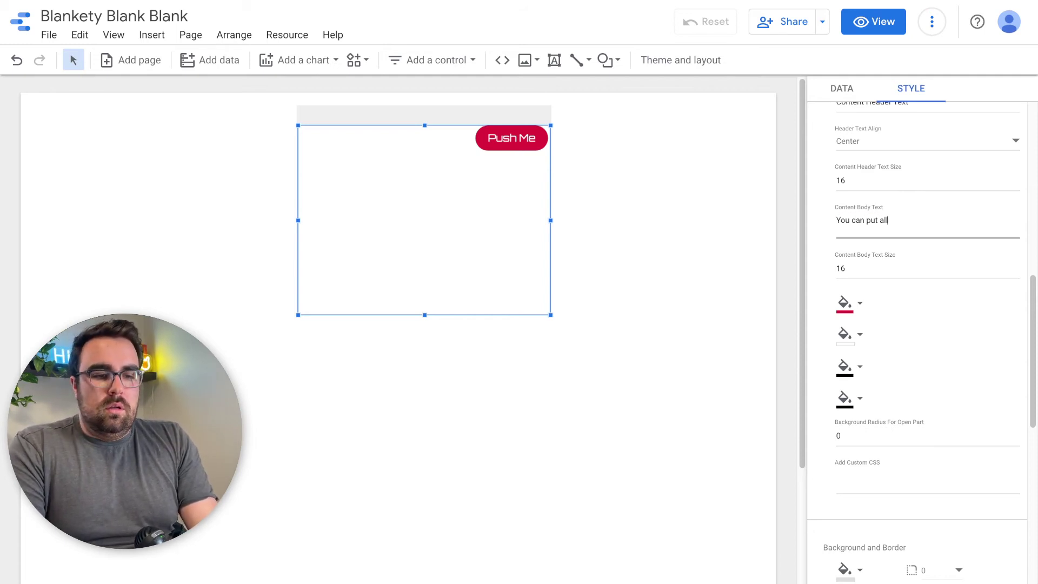
pyautogui.write(' of your ex')
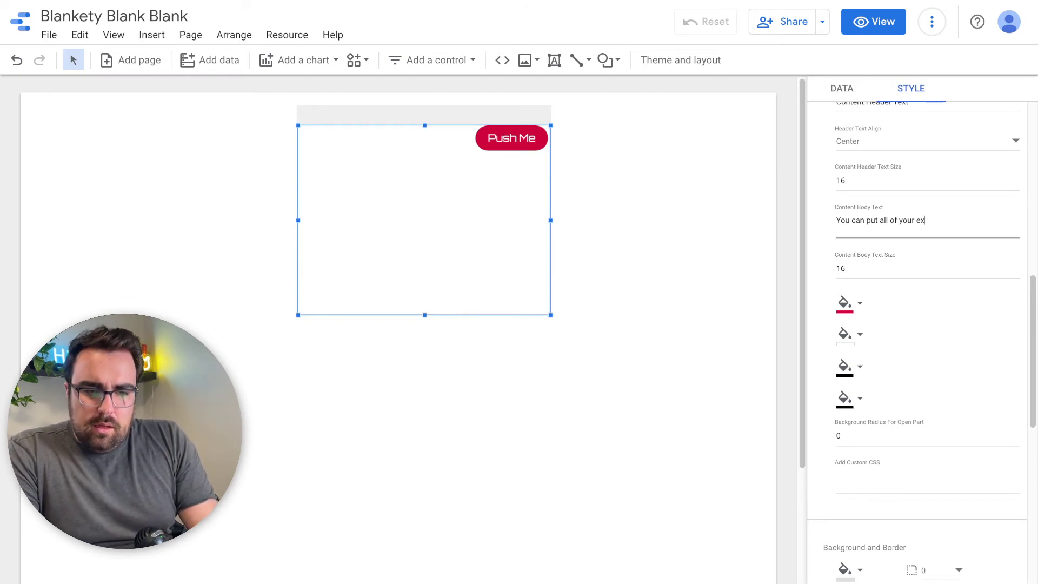
pyautogui.write('plainers!')
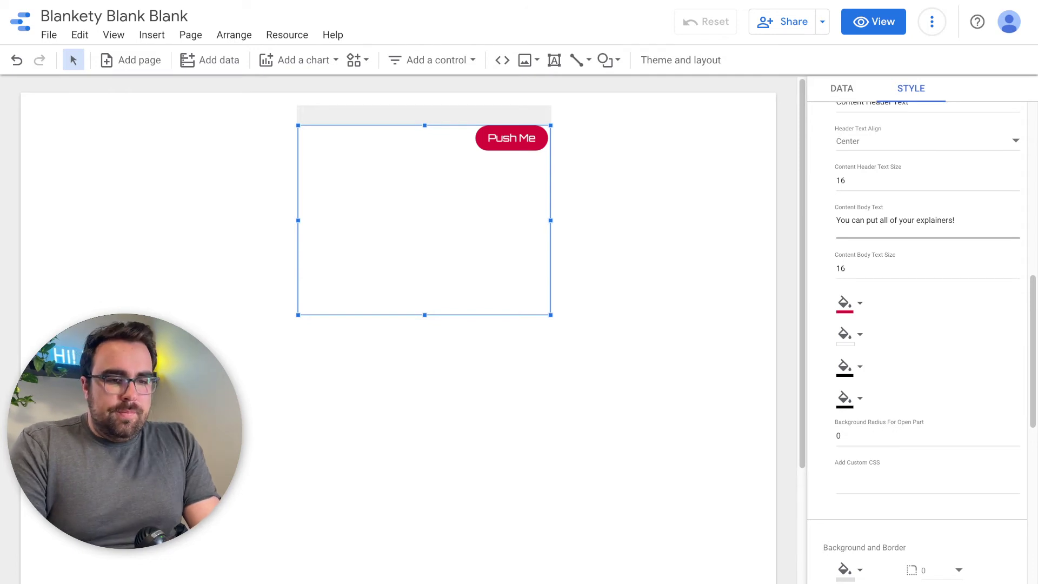
pyautogui.click(512, 138)
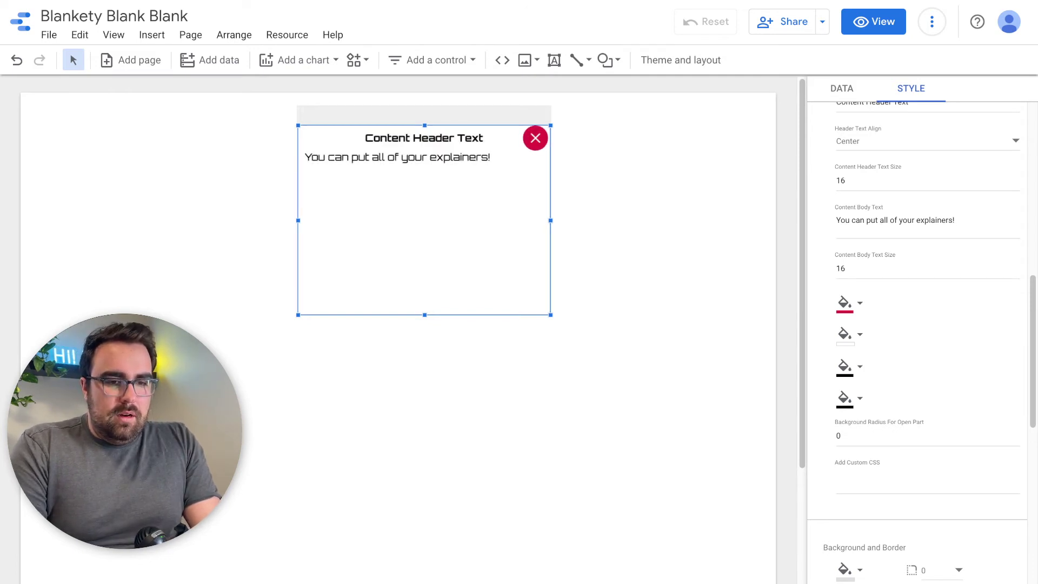
# Step: Wrap the content body text in <h2> and </h2> tags to format it as an HTML heading
pyautogui.tripleClick(894, 220)
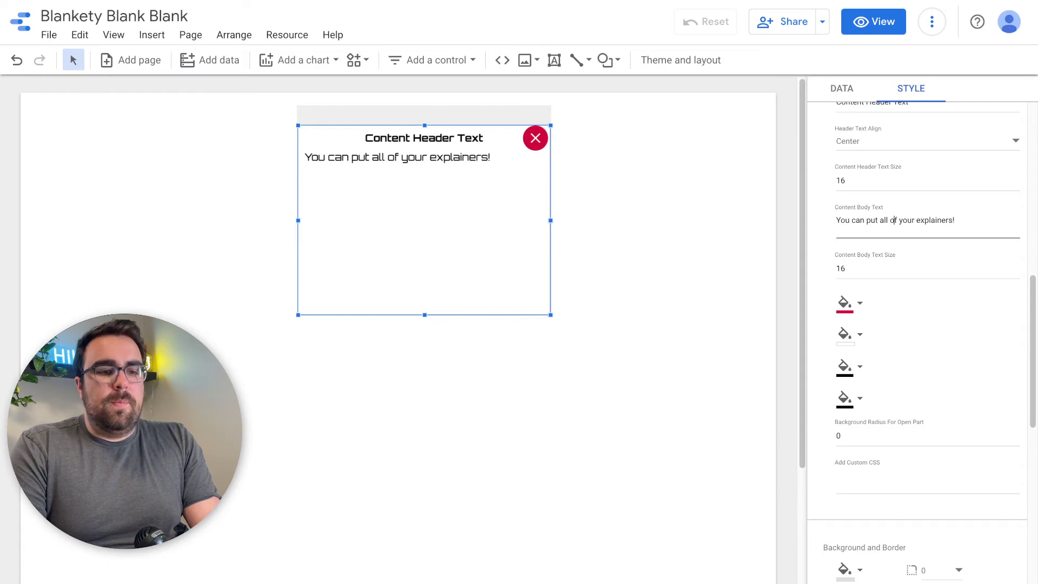
pyautogui.press('Left')
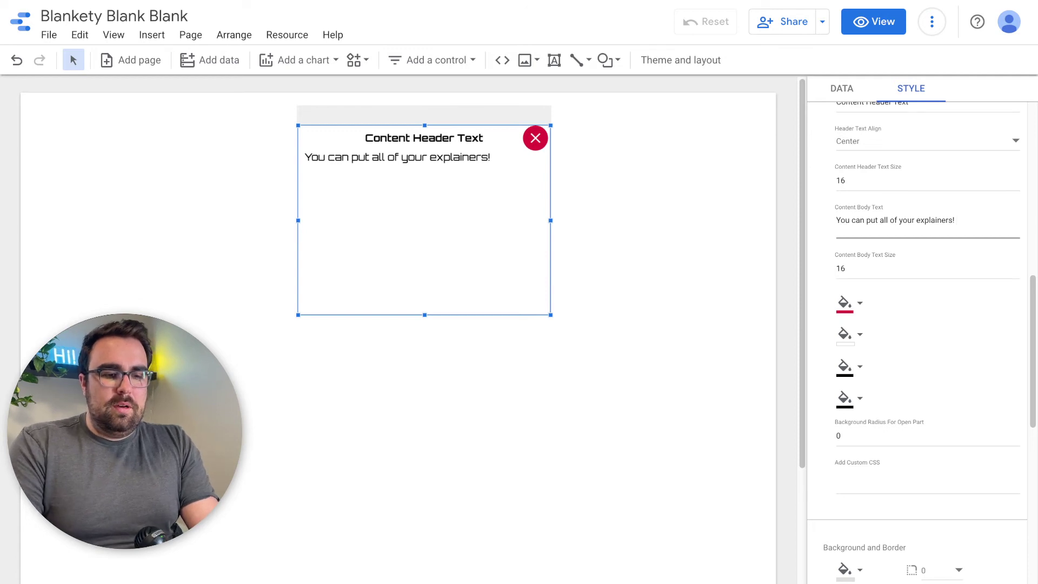
pyautogui.write('<h2')
pyautogui.write('>')
pyautogui.press('End')
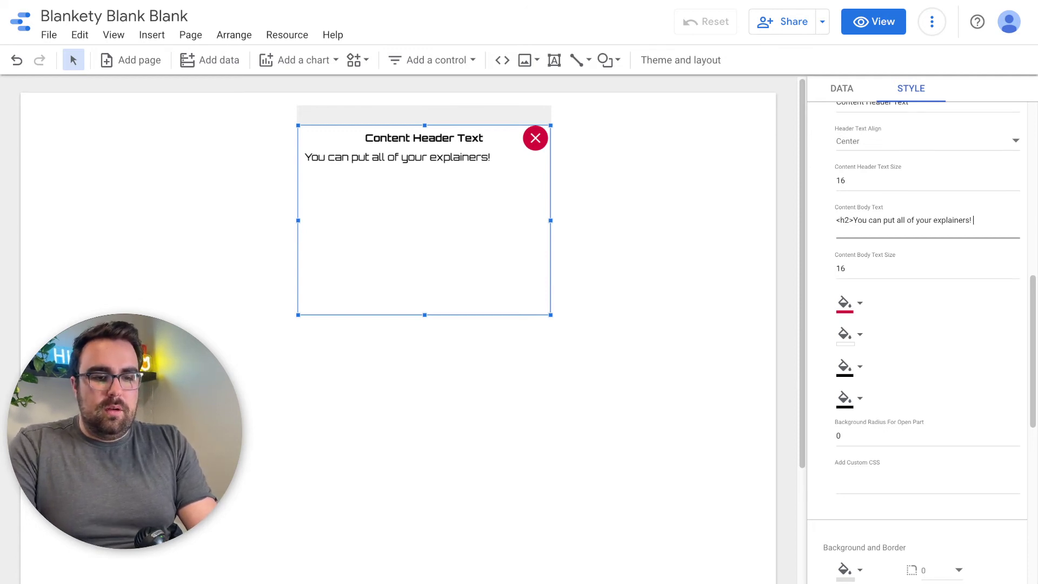
pyautogui.write('</h2')
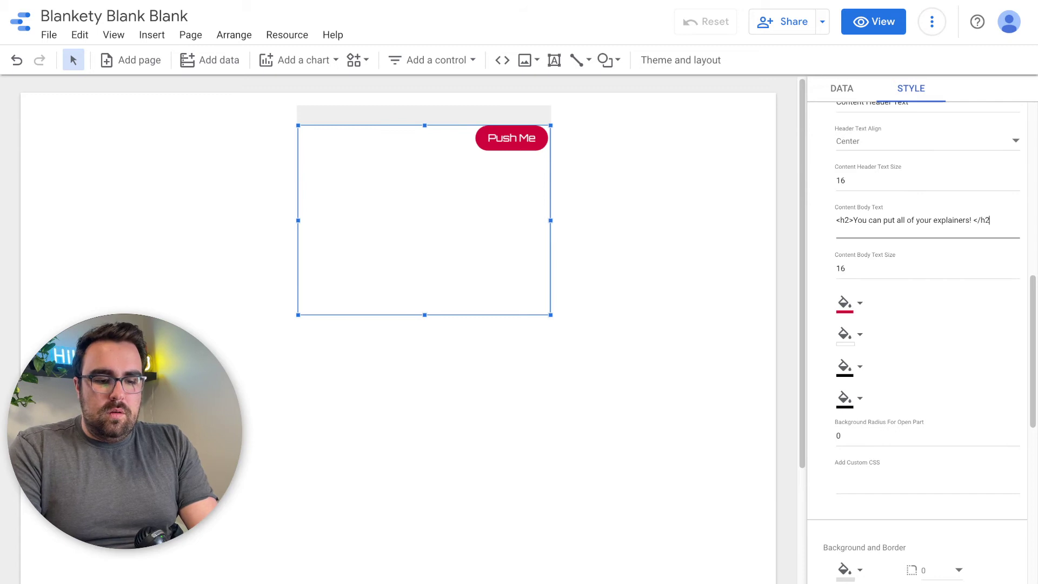
pyautogui.press('BackSpace')
pyautogui.write('> ')
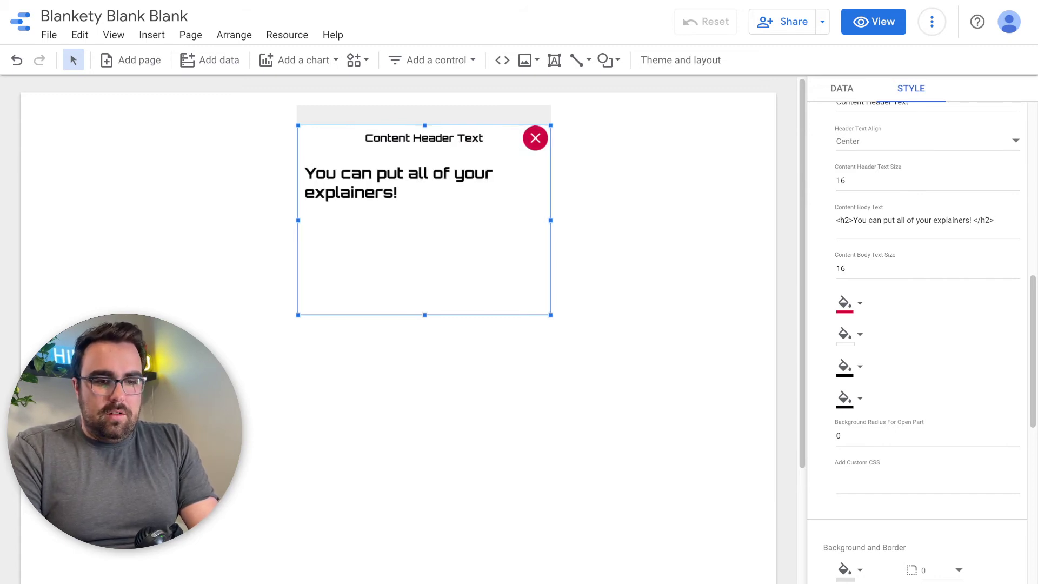
# Step: Add a <br> line break and "you can put more info below" to the content body text and open the slider to preview it
pyautogui.write('<b')
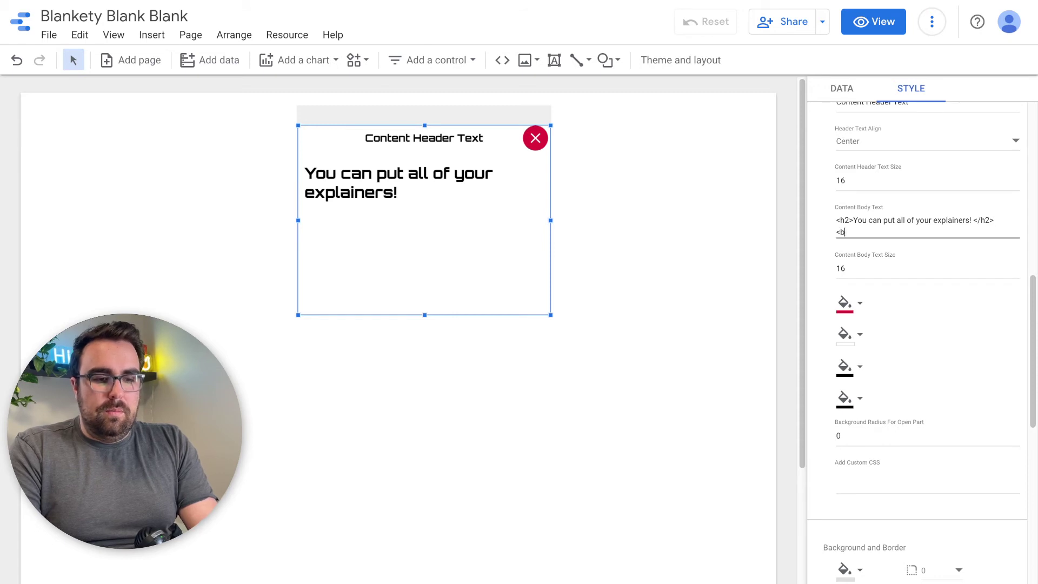
pyautogui.write('r> you')
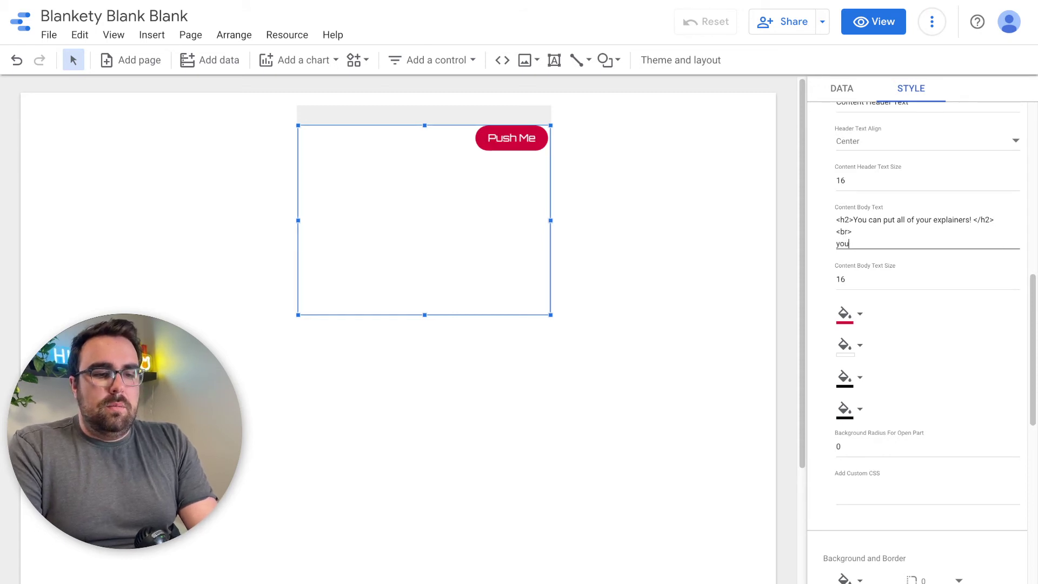
pyautogui.write(' can put mor')
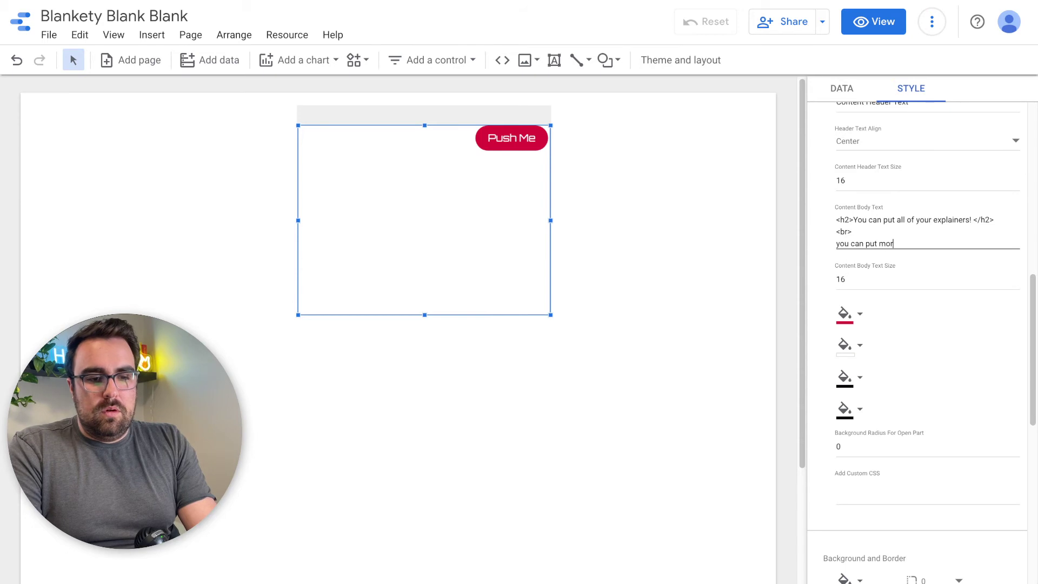
pyautogui.write('e info below')
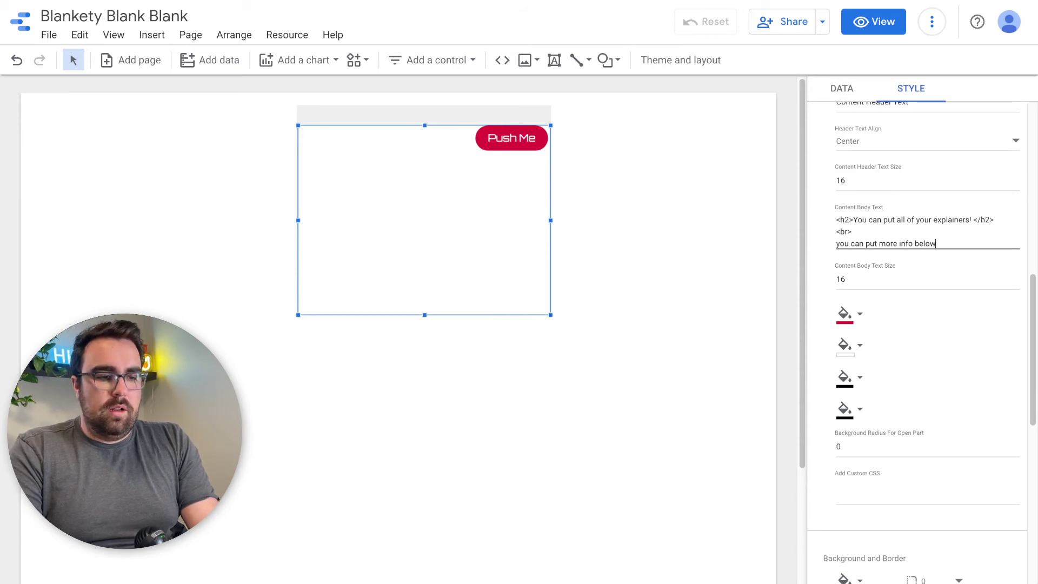
pyautogui.press('Tab')
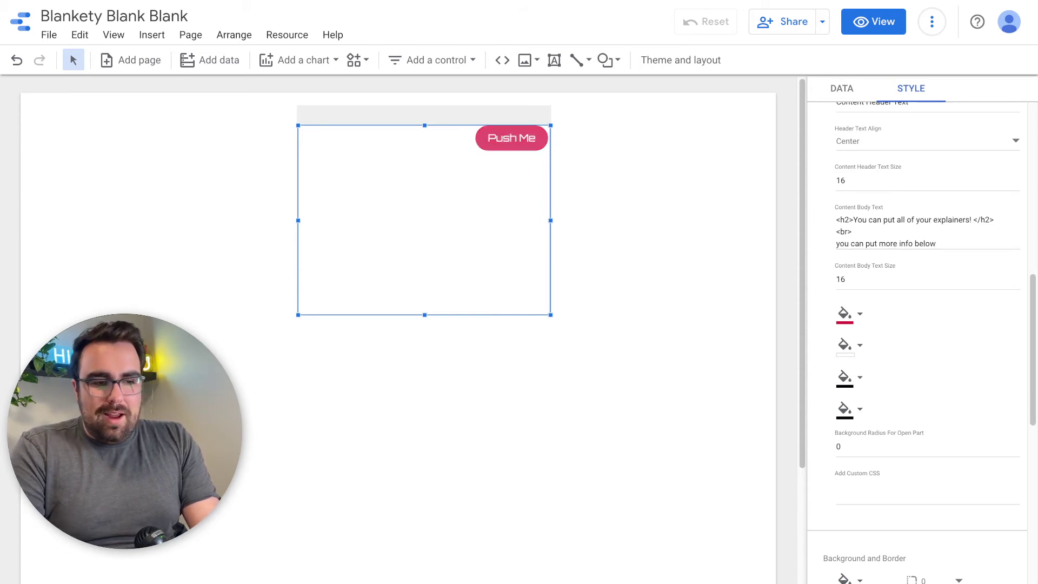
pyautogui.click(512, 138)
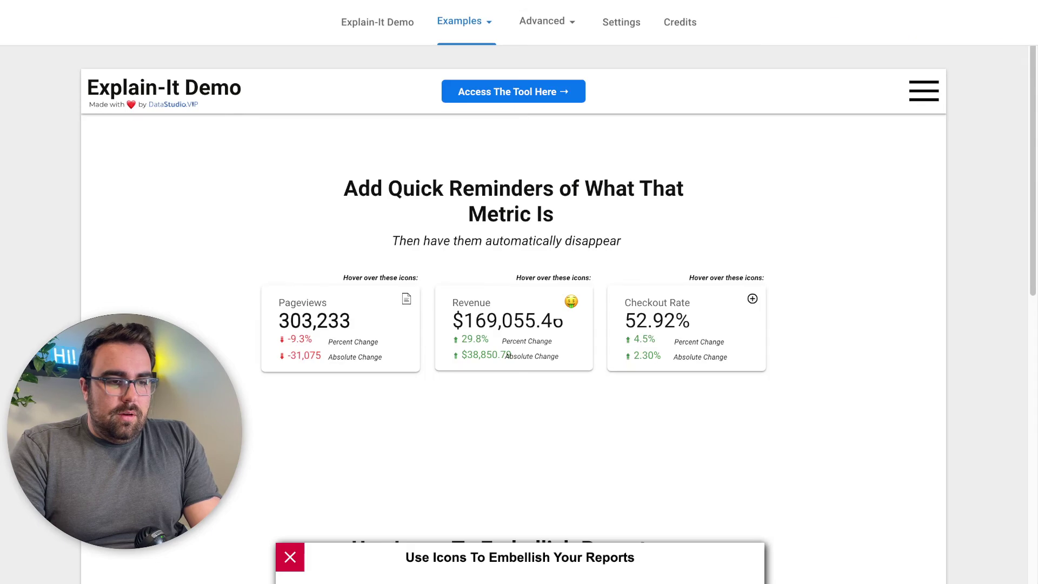
# Step: Review the bold, line break, hyperlink and heading snippets on the Explain-It Demo report's CSS Helpers page and return to the report being edited
pyautogui.click(548, 21)
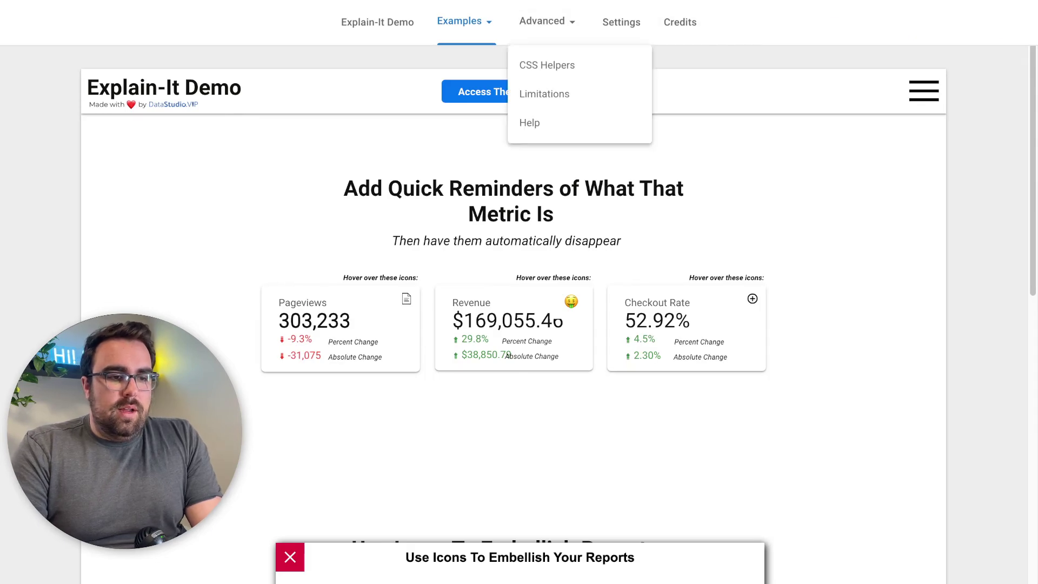
pyautogui.click(579, 65)
pyautogui.scroll(-3, 513, 314)
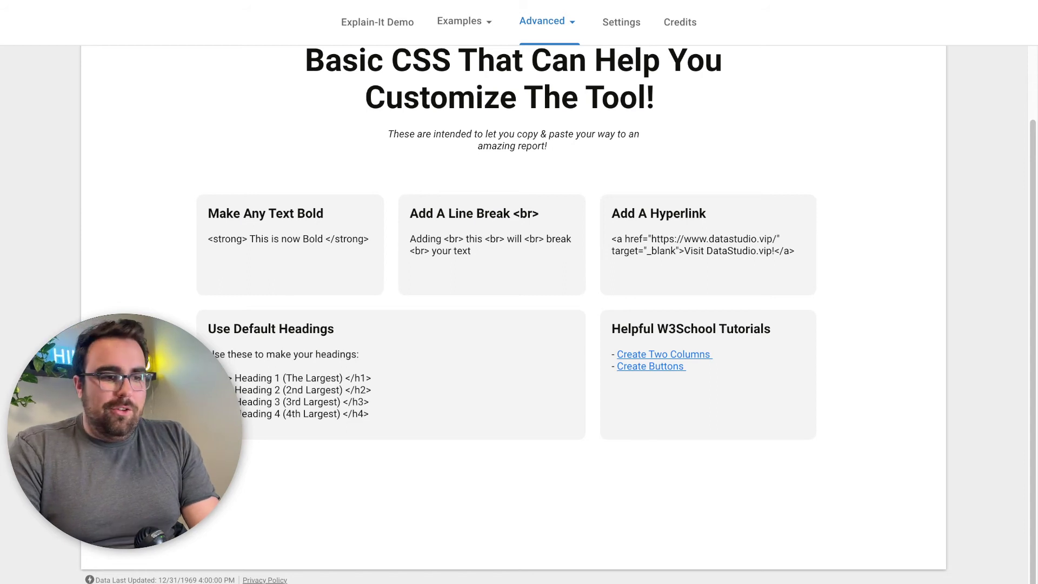
pyautogui.moveTo(208, 329); pyautogui.dragTo(370, 414)
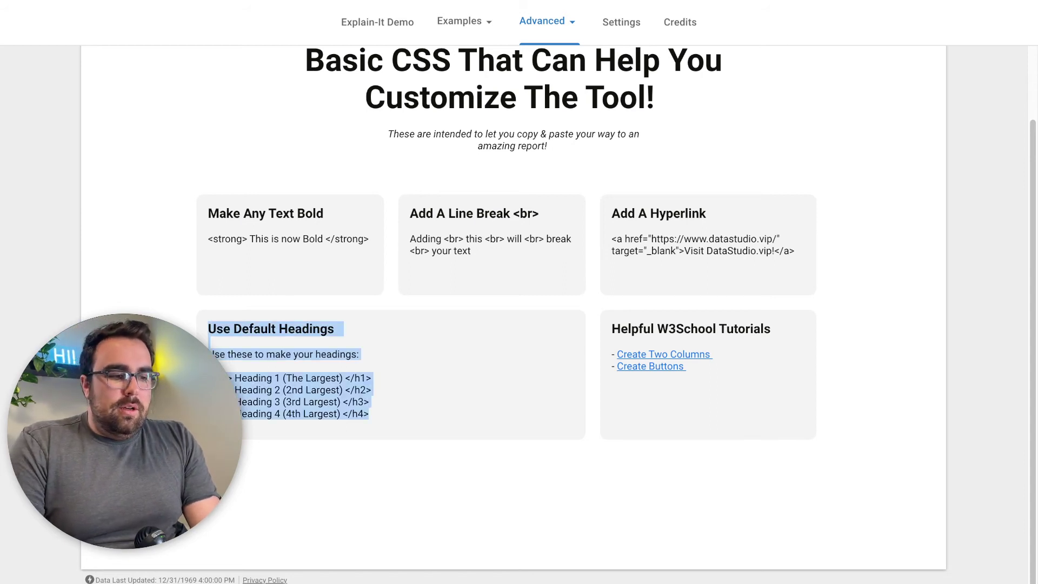
pyautogui.moveTo(251, 213); pyautogui.dragTo(433, 214)
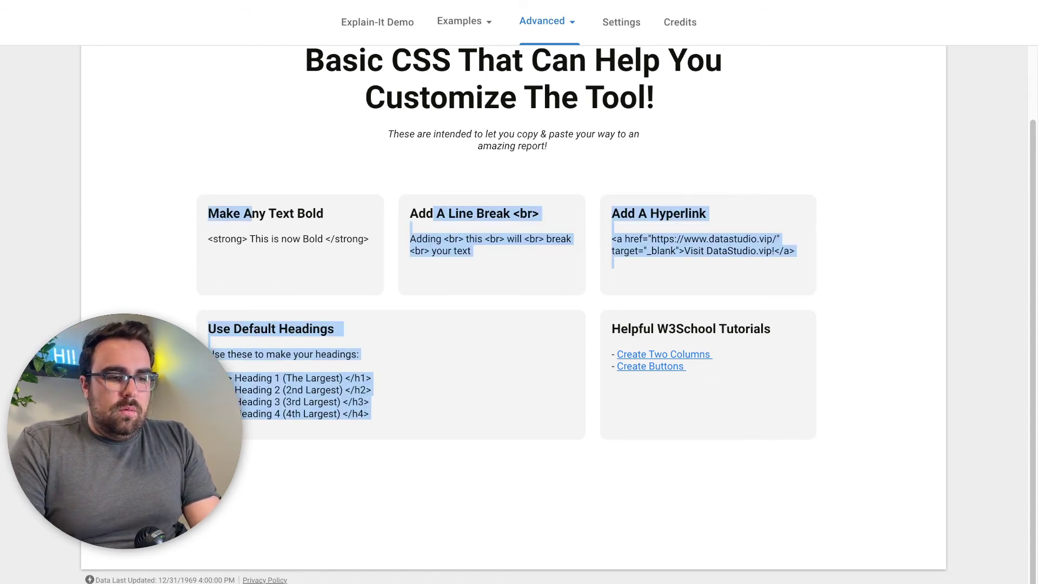
pyautogui.click(434, 214)
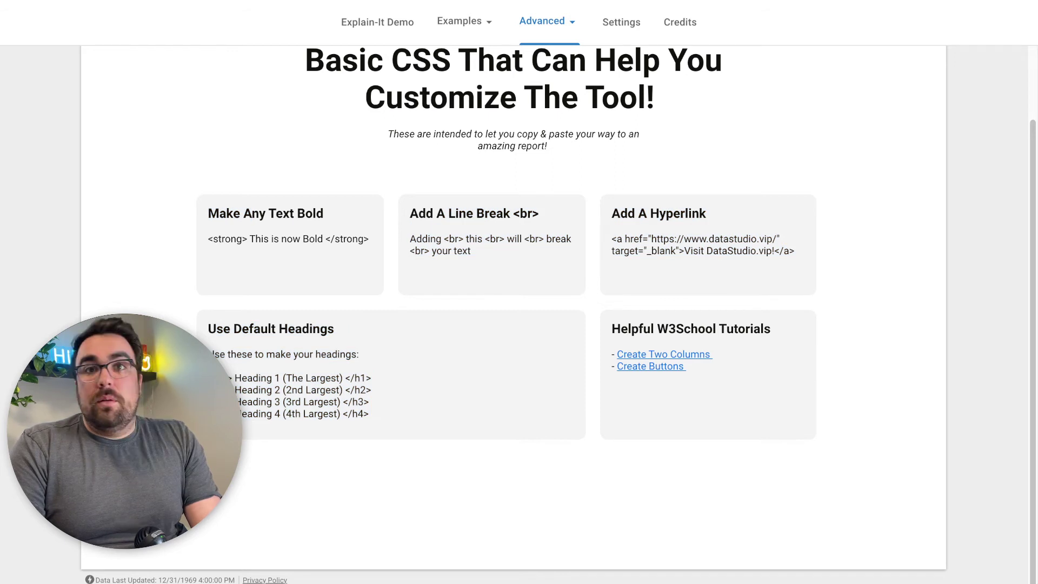
pyautogui.hotkey('ctrl', 'Tab')
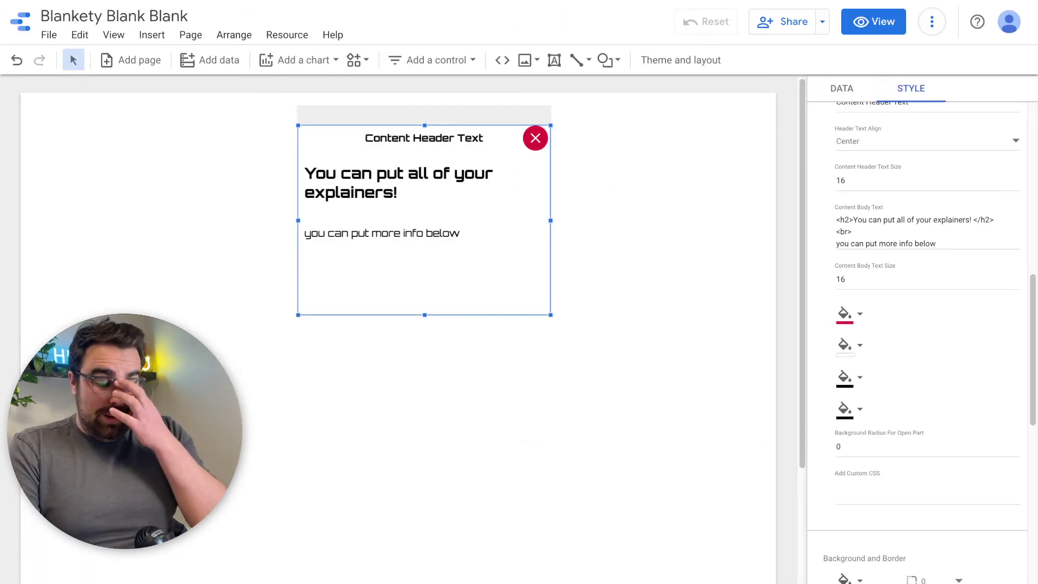
# Step: Set the slider button background color to white, and the slider button color and the color below it to black
pyautogui.scroll(-1, 920, 325)
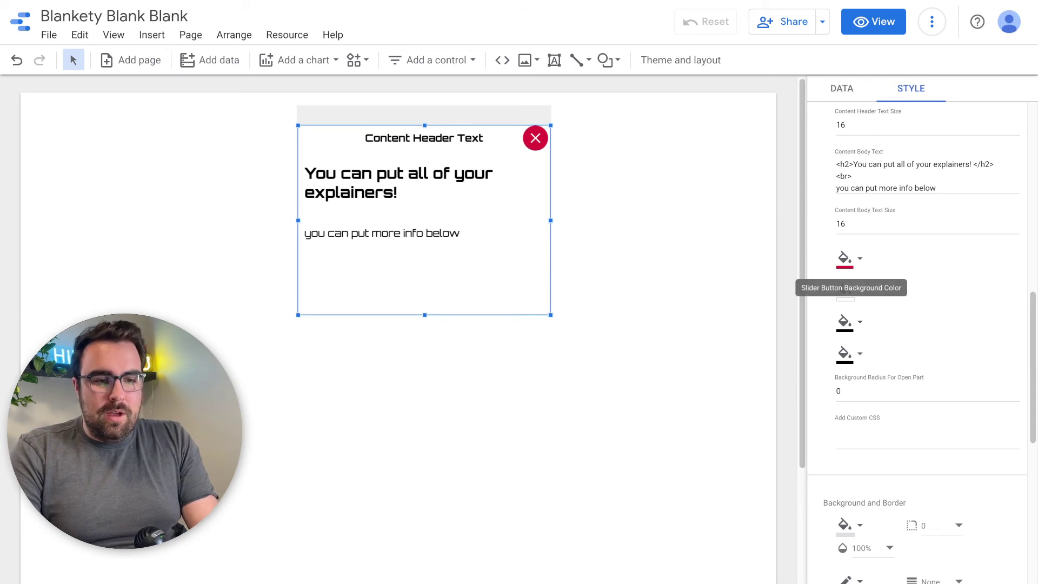
pyautogui.click(846, 259)
pyautogui.click(1011, 322)
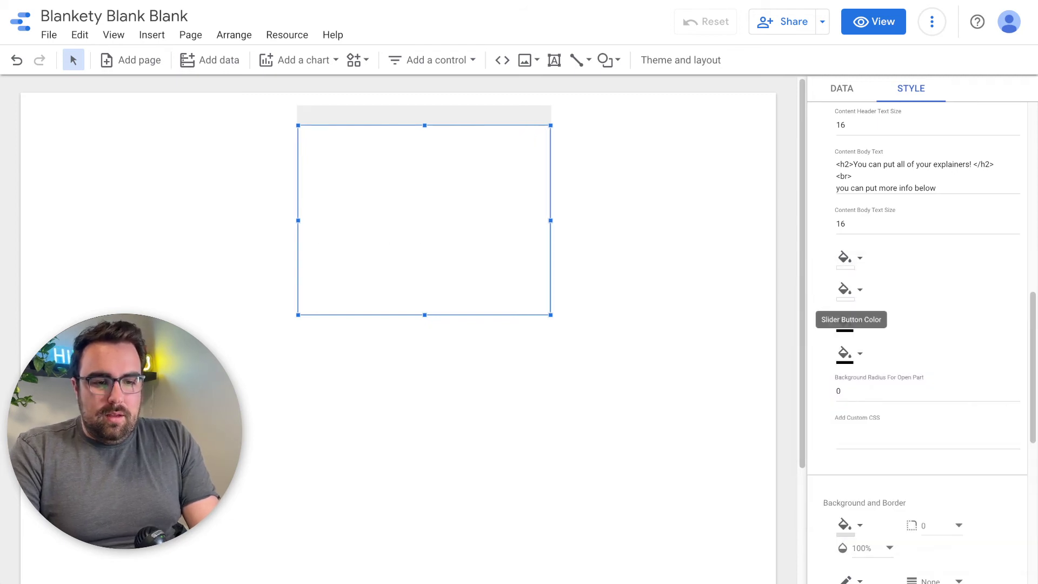
pyautogui.click(846, 289)
pyautogui.click(842, 353)
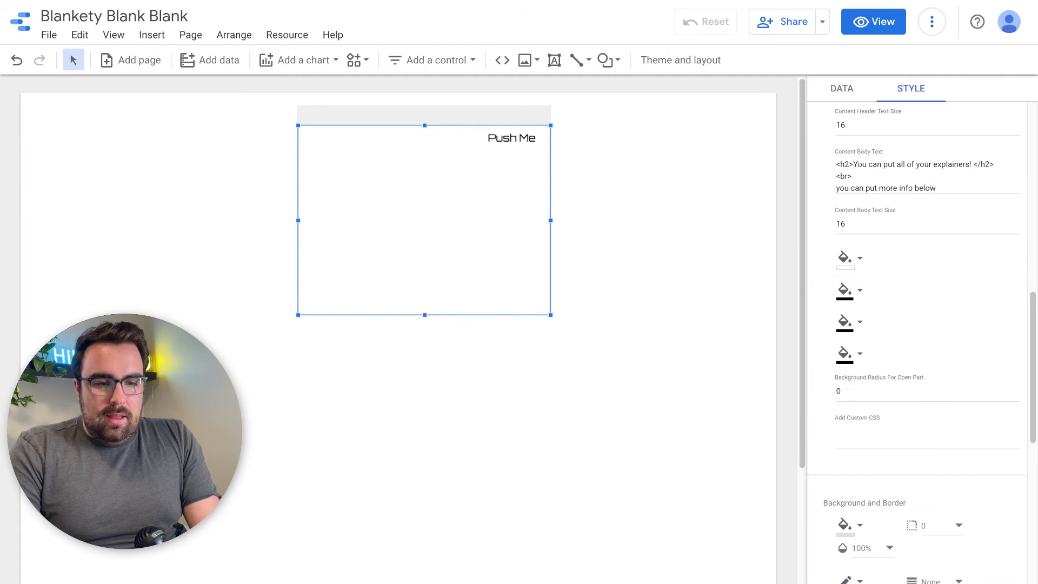
pyautogui.click(845, 321)
pyautogui.click(842, 373)
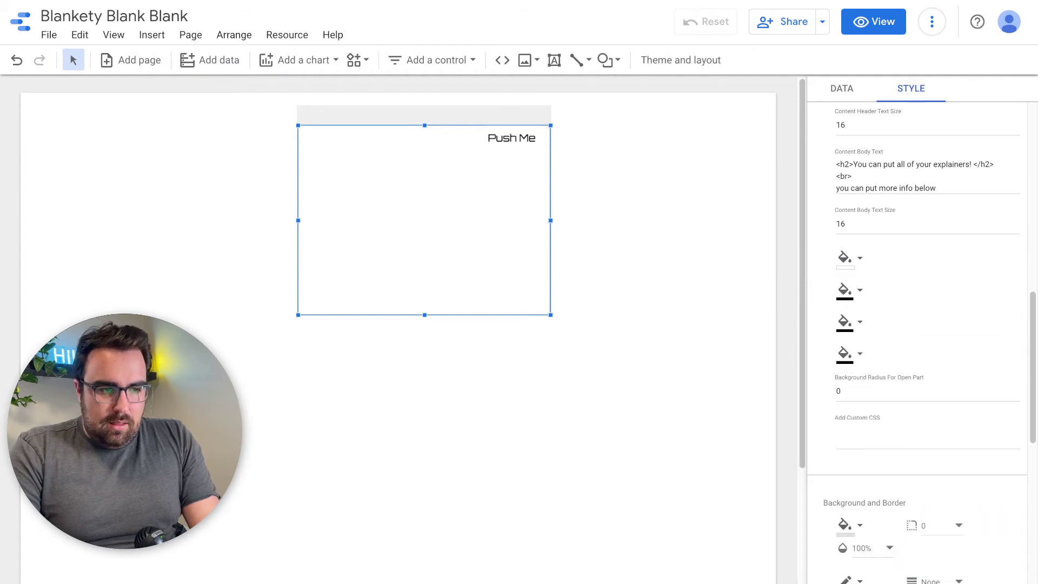
# Step: Preview the recolored slider by opening and closing it, both selected and deselected on the canvas
pyautogui.click(512, 138)
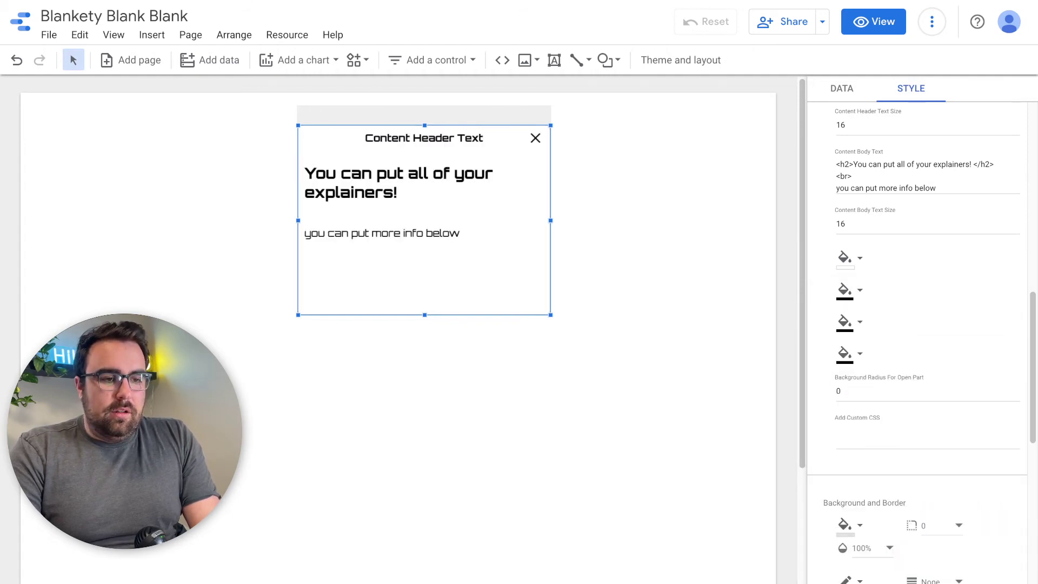
pyautogui.click(535, 138)
pyautogui.click(638, 216)
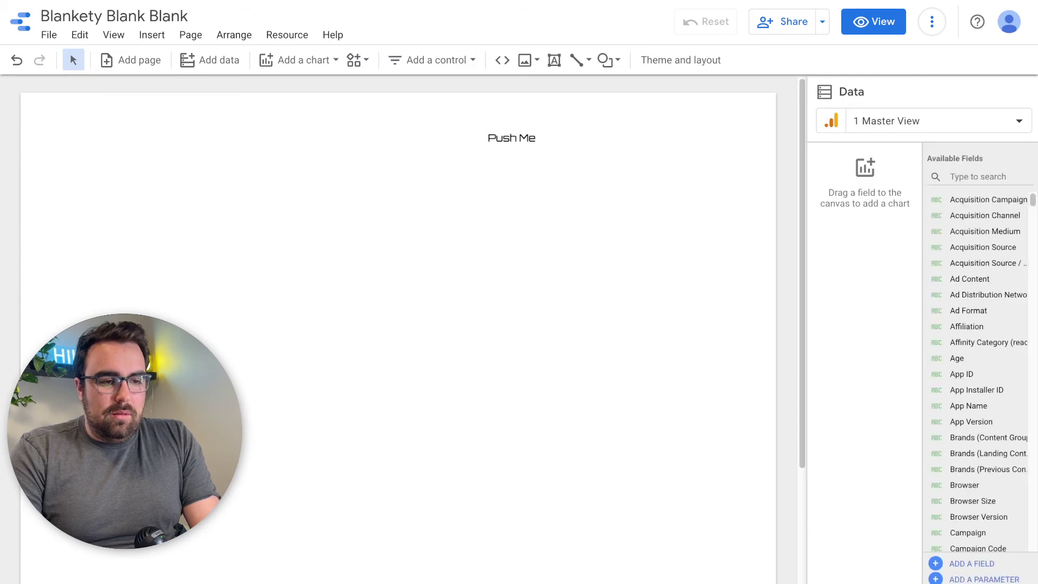
pyautogui.click(511, 138)
pyautogui.click(512, 138)
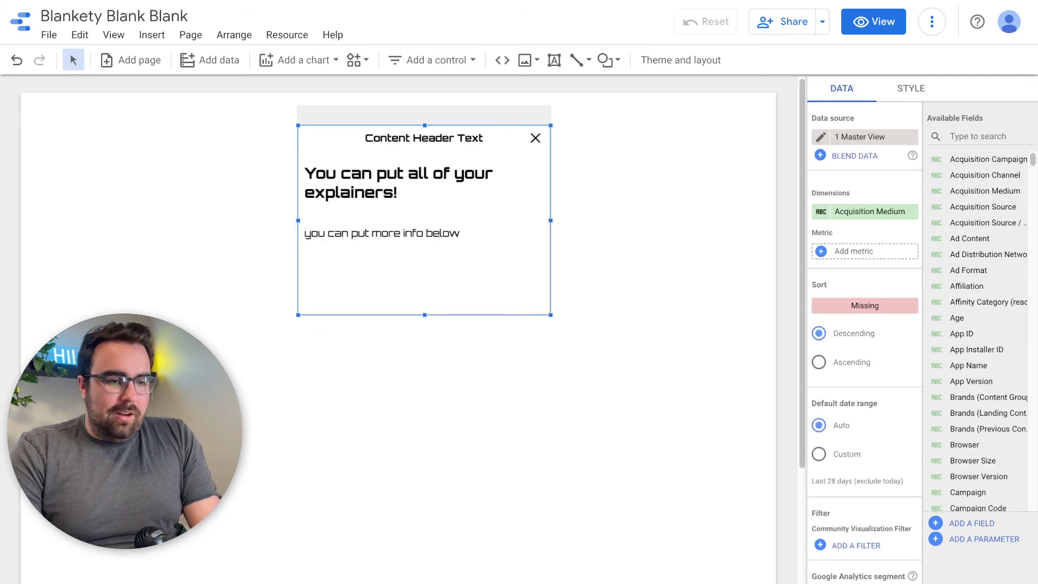
pyautogui.click(535, 138)
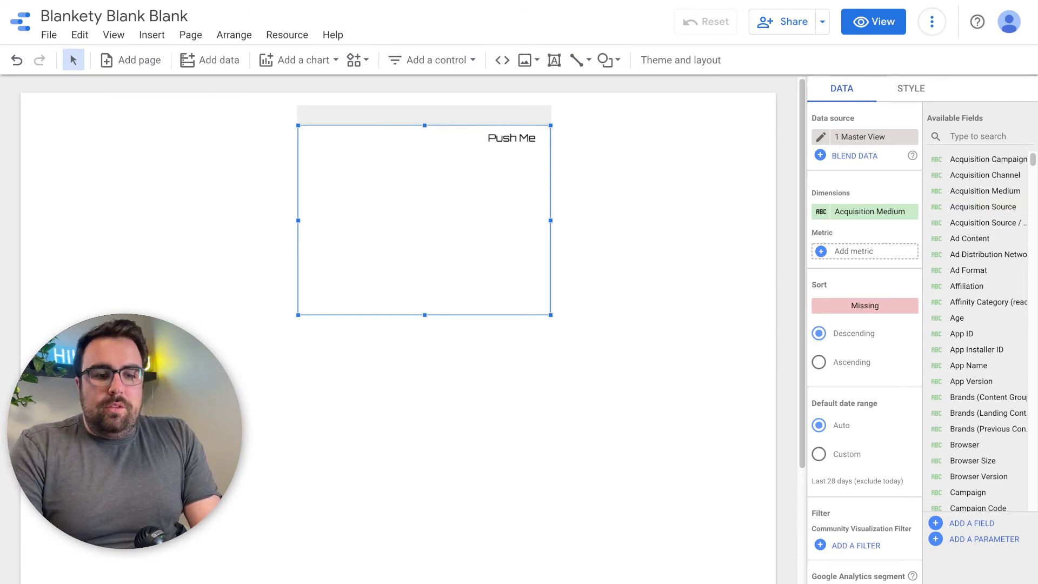
# Step: Enable Automatic Close in the slider's style settings
pyautogui.click(911, 88)
pyautogui.scroll(-2, 920, 342)
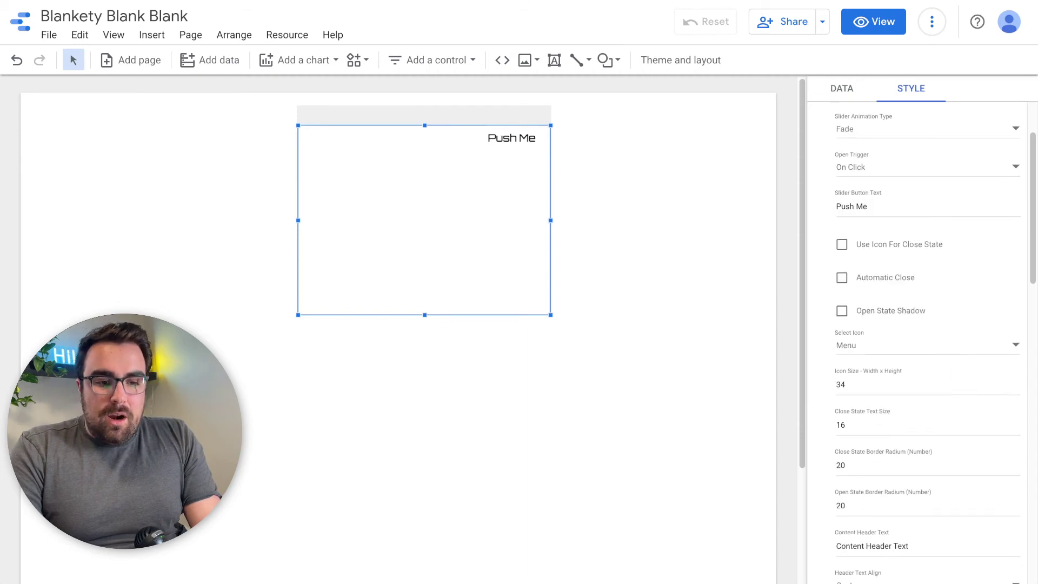
pyautogui.click(842, 278)
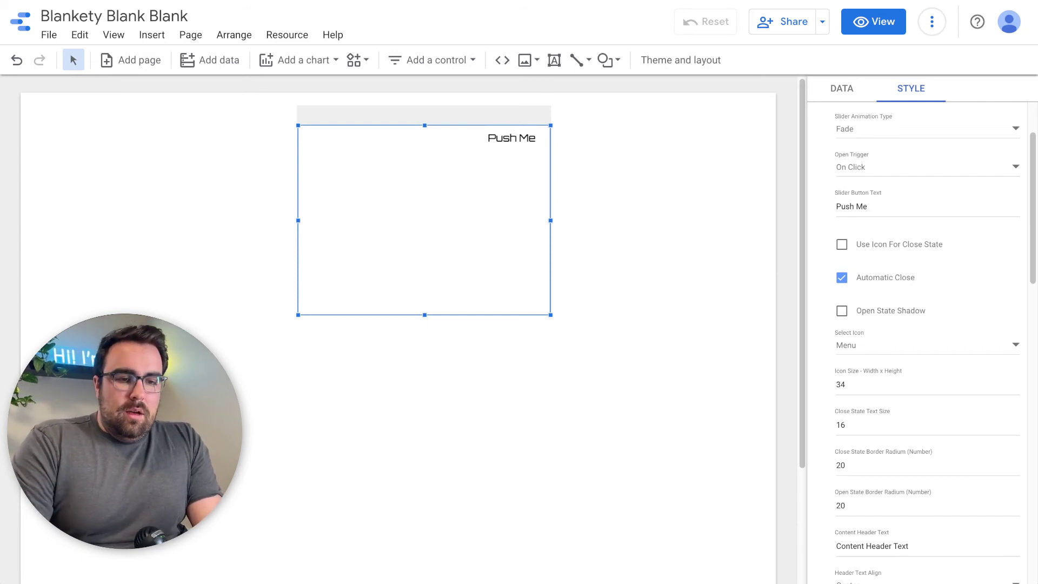
# Step: Try the icon for the slider's close state and switch back to the text button
pyautogui.click(842, 245)
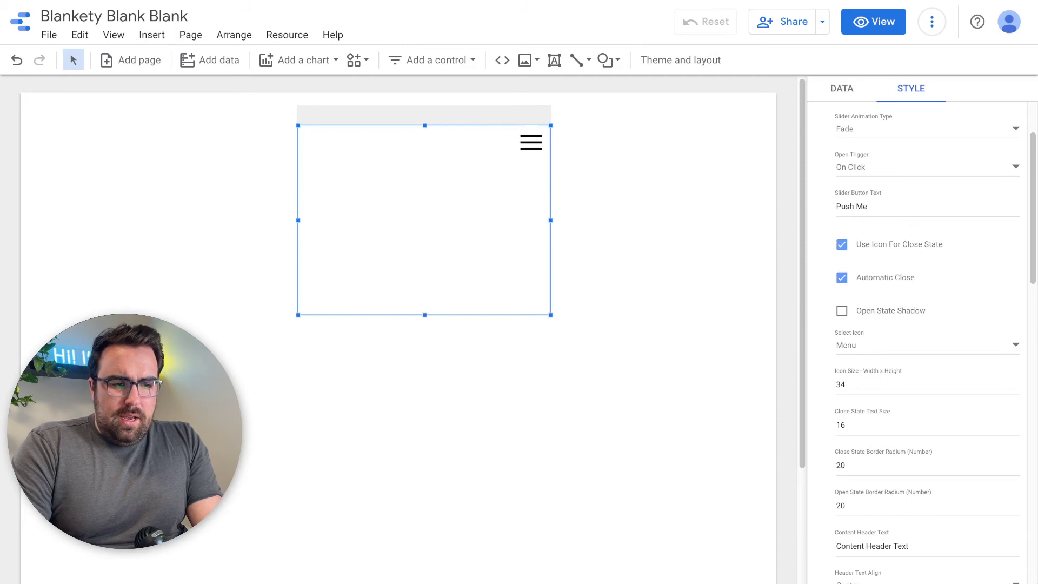
pyautogui.click(842, 244)
pyautogui.click(842, 245)
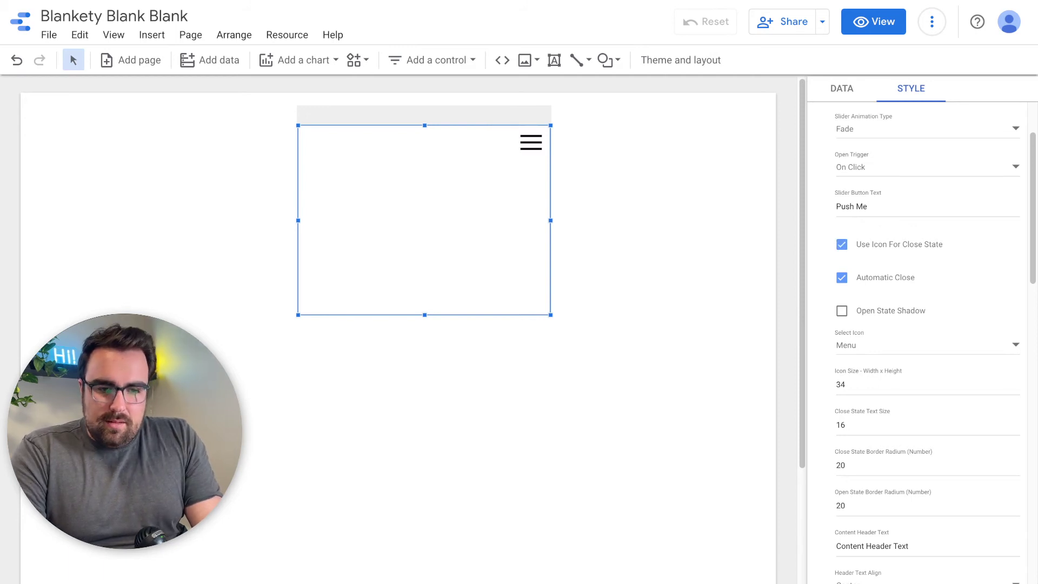
pyautogui.click(842, 244)
# Step: Enable Open State Shadow and open the slider to preview it without its selection frame
pyautogui.scroll(-1, 919, 325)
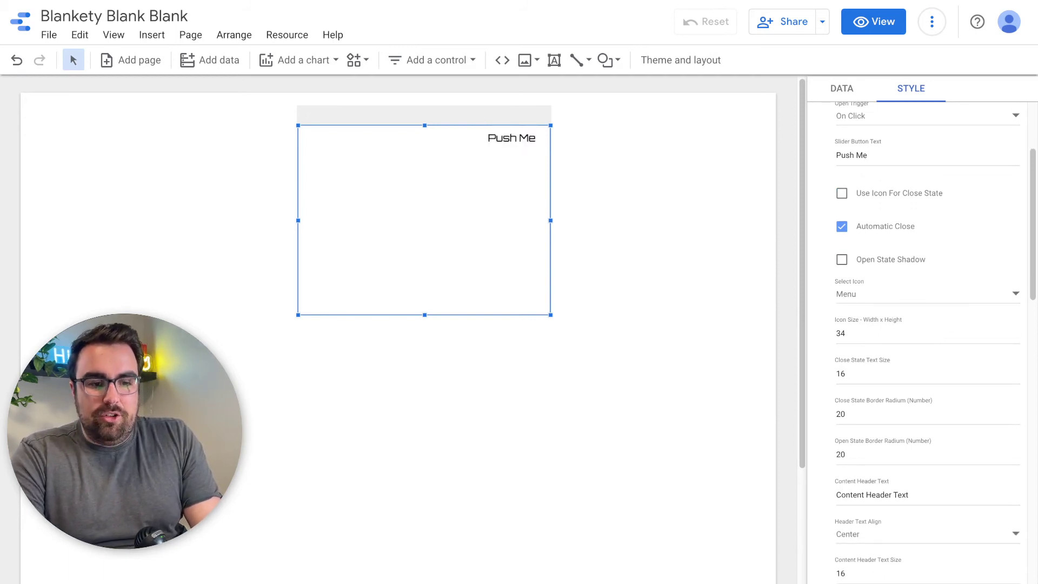
pyautogui.click(842, 260)
pyautogui.scroll(3, 919, 325)
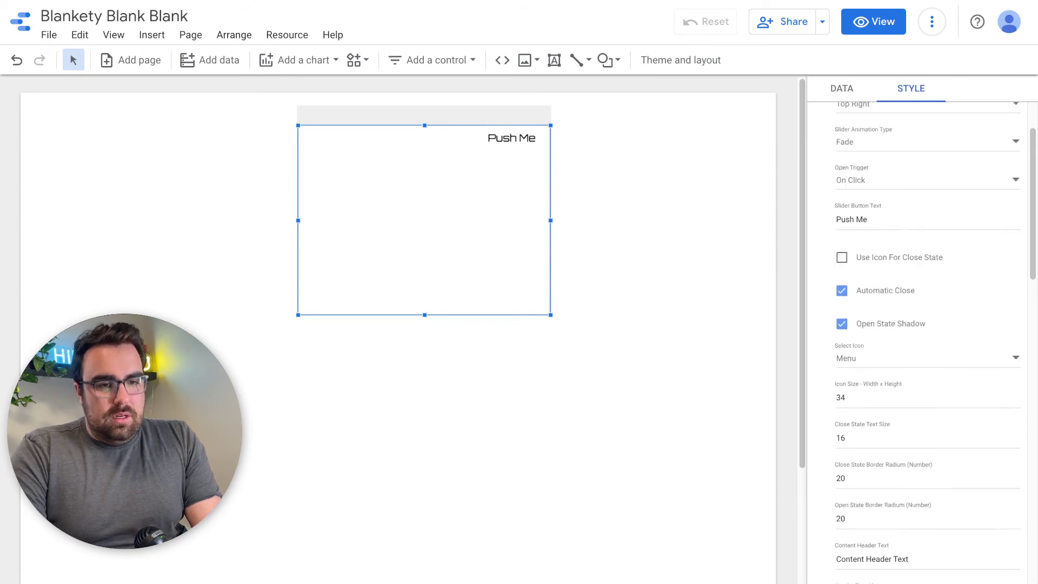
pyautogui.scroll(-3, 919, 325)
pyautogui.click(512, 138)
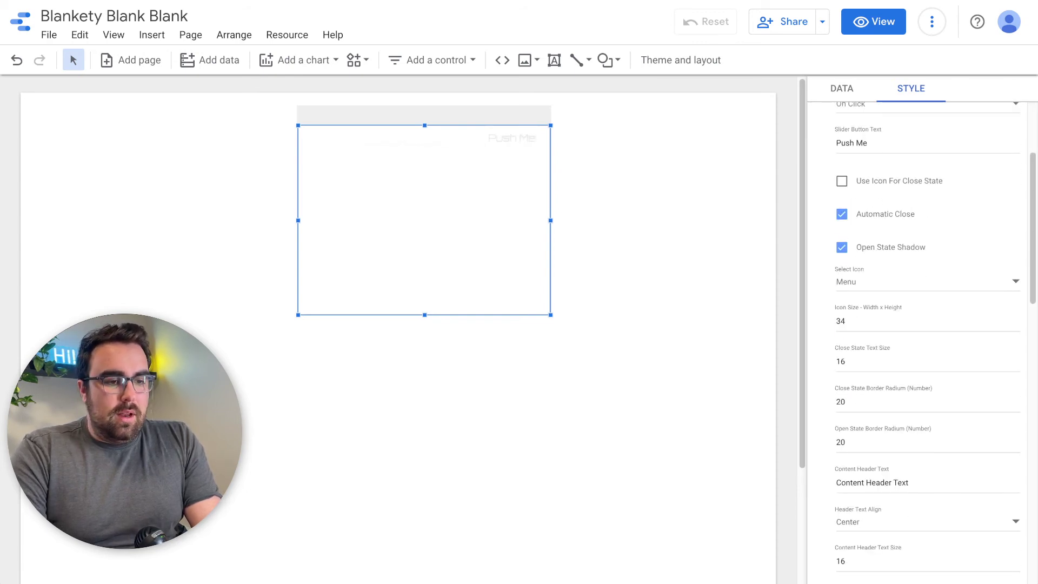
pyautogui.click(611, 184)
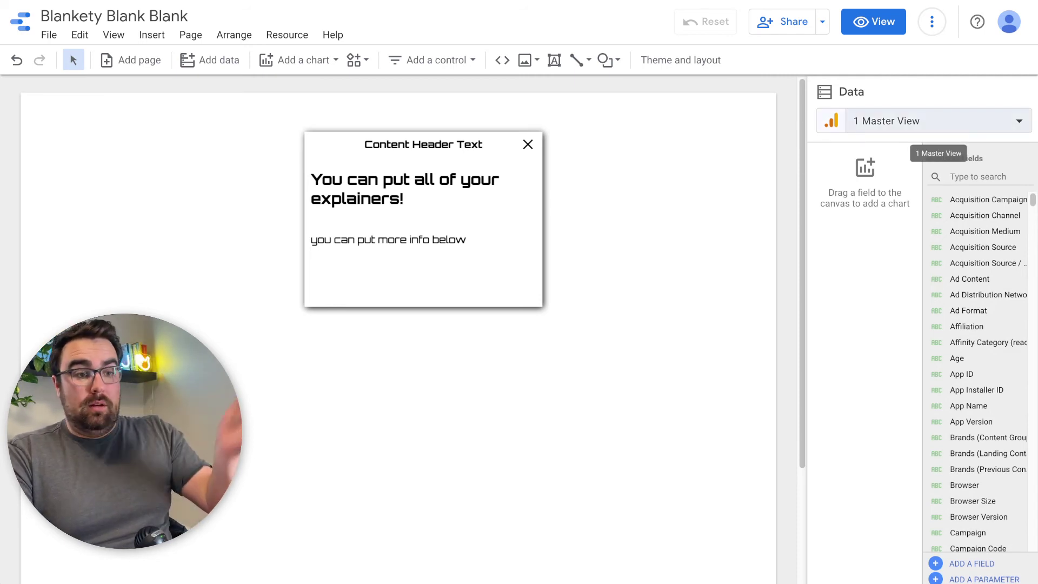
# Step: Move the slider visualization down and to the right on the canvas, check it in view mode and return to editing
pyautogui.click(432, 216)
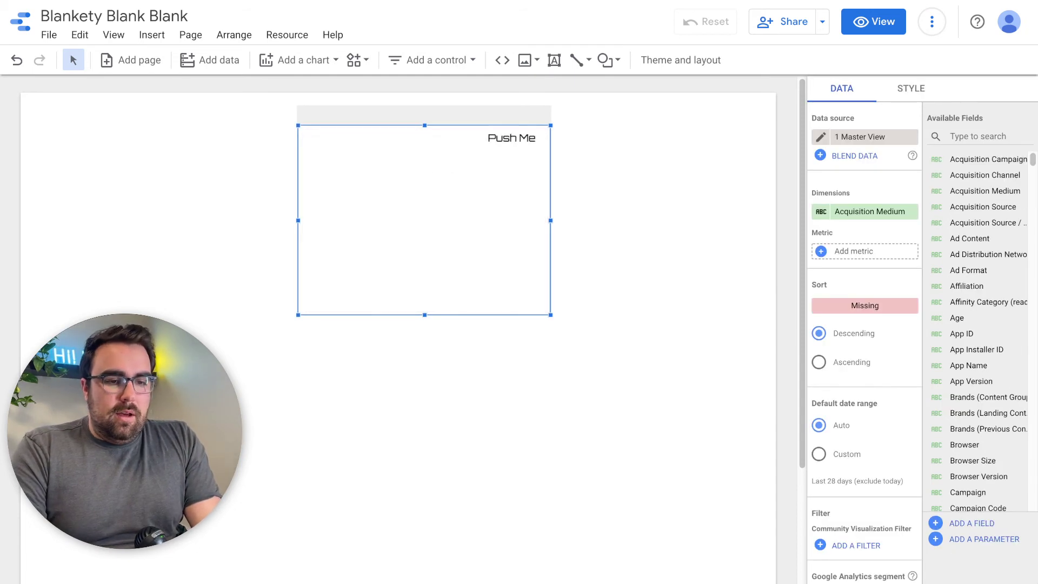
pyautogui.moveTo(425, 220); pyautogui.dragTo(489, 245)
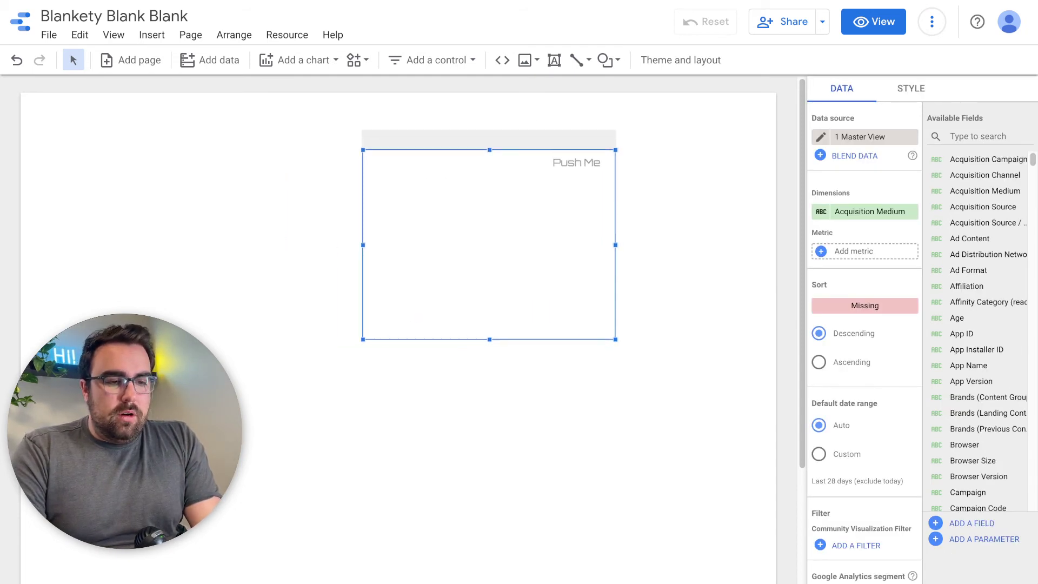
pyautogui.click(873, 22)
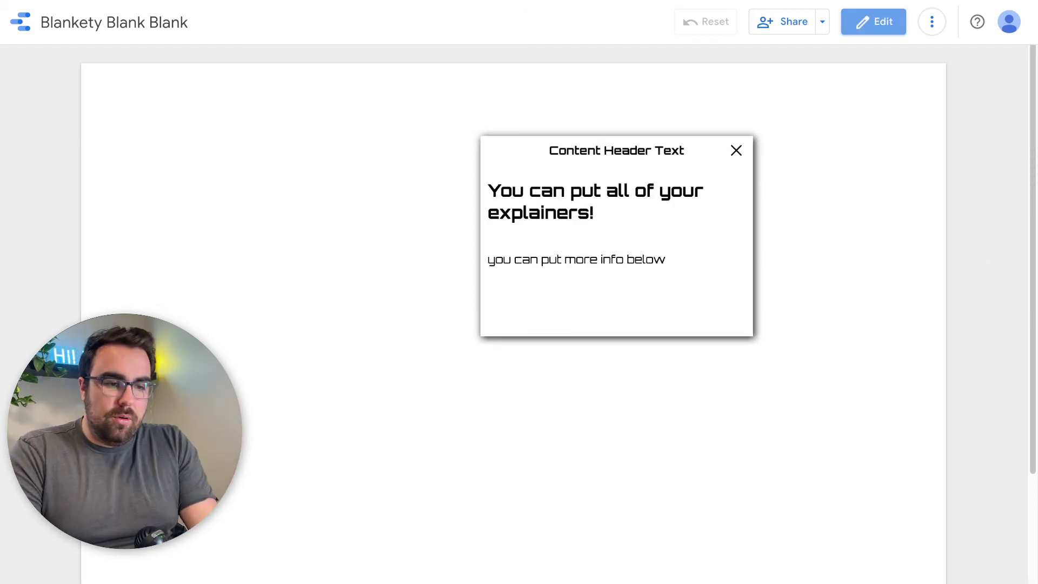
pyautogui.click(874, 21)
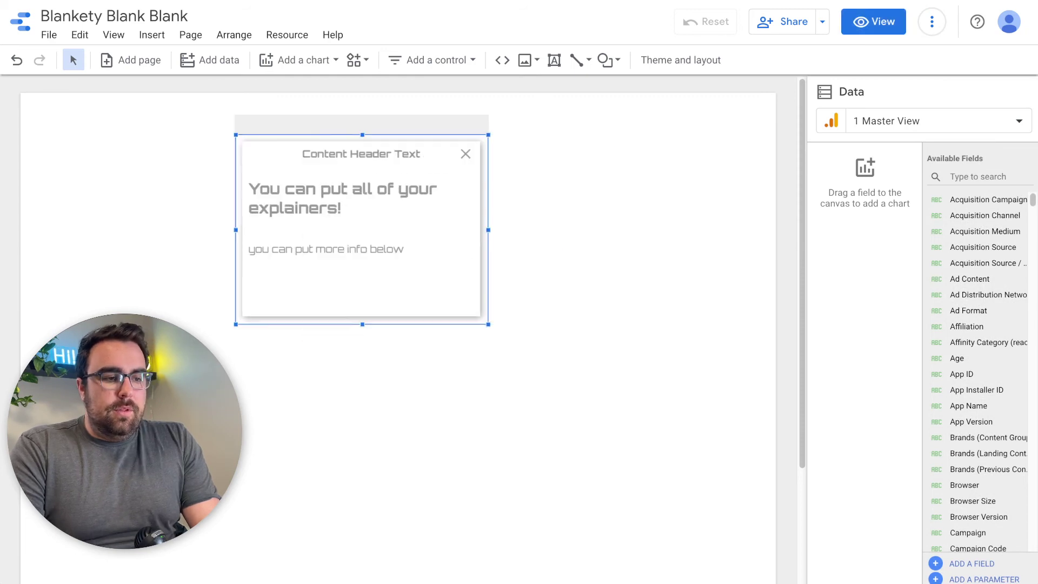
# Step: Set the slider's Background Radius For Open Part to 20
pyautogui.click(911, 88)
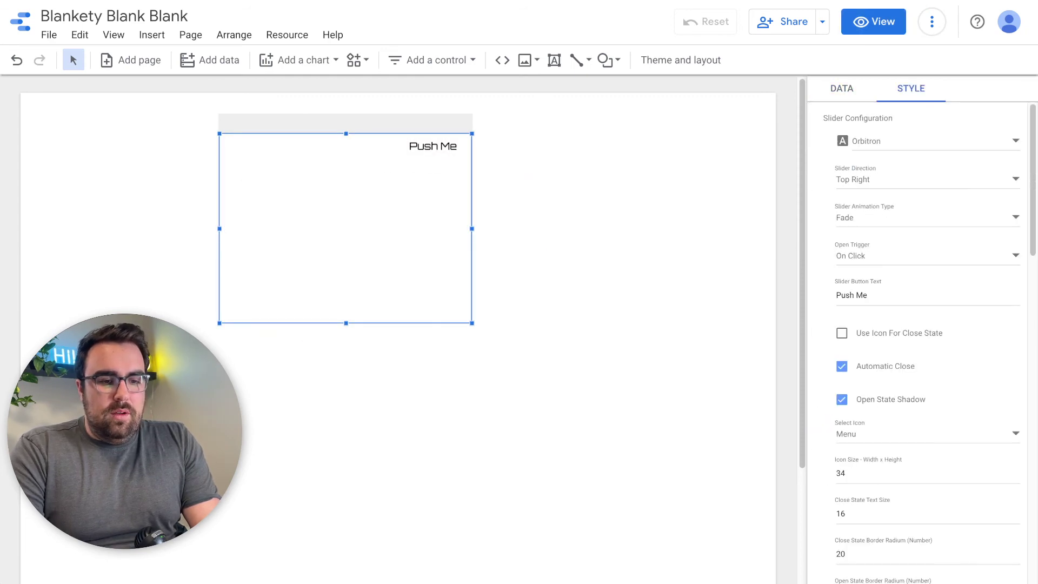
pyautogui.scroll(-3, 919, 324)
pyautogui.scroll(-8, 922, 340)
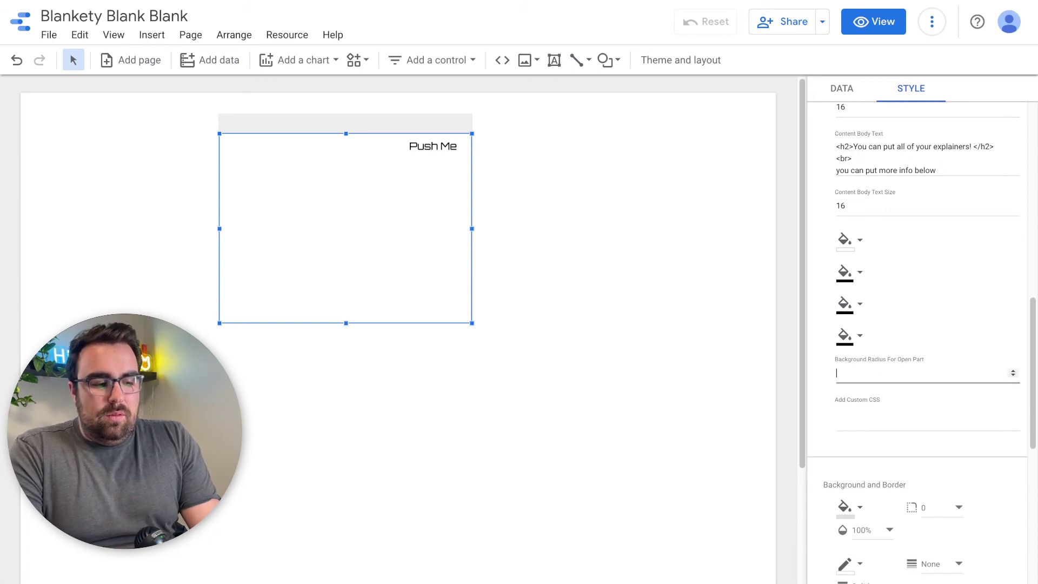
pyautogui.press('BackSpace')
pyautogui.write('20')
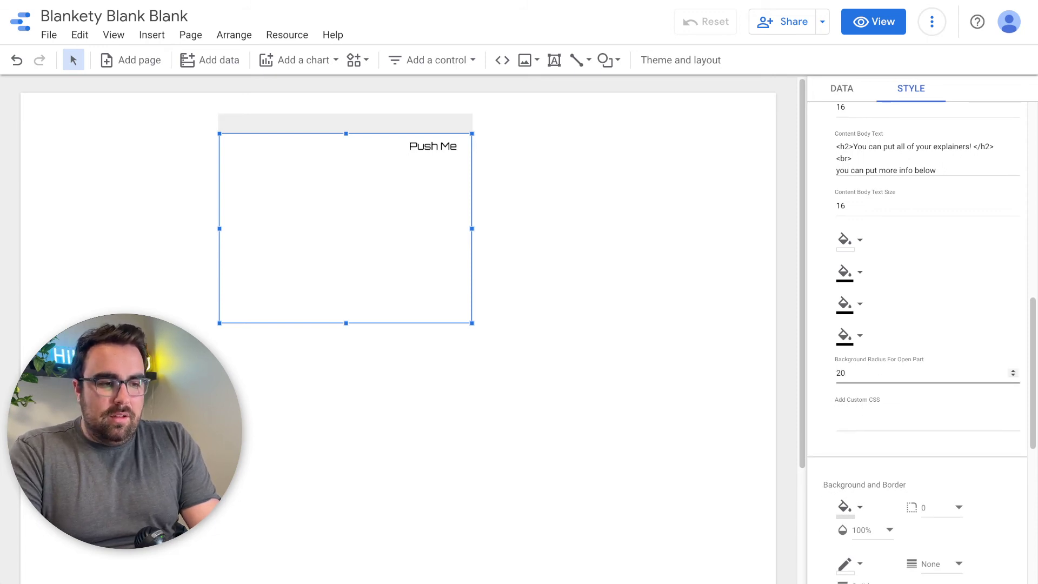
# Step: Preview the slider's open state and try 100 as its Background Radius For Open Part
pyautogui.click(432, 147)
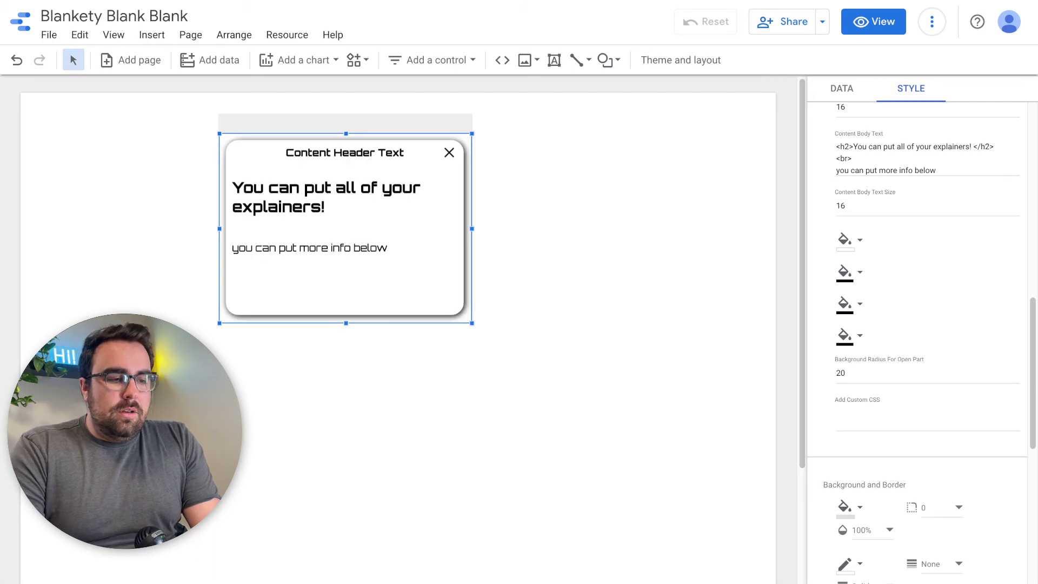
pyautogui.doubleClick(841, 373)
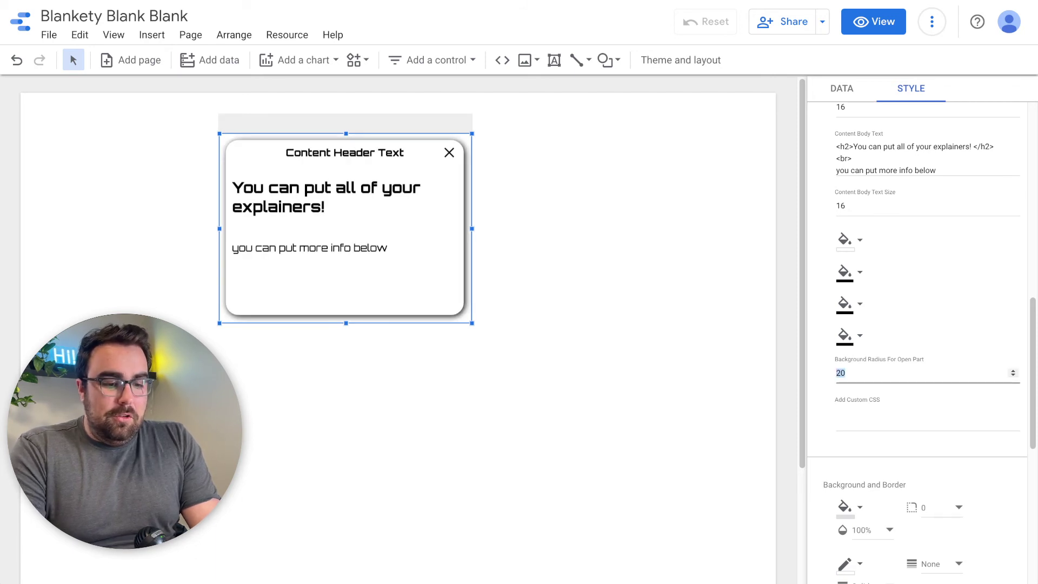
pyautogui.write('100')
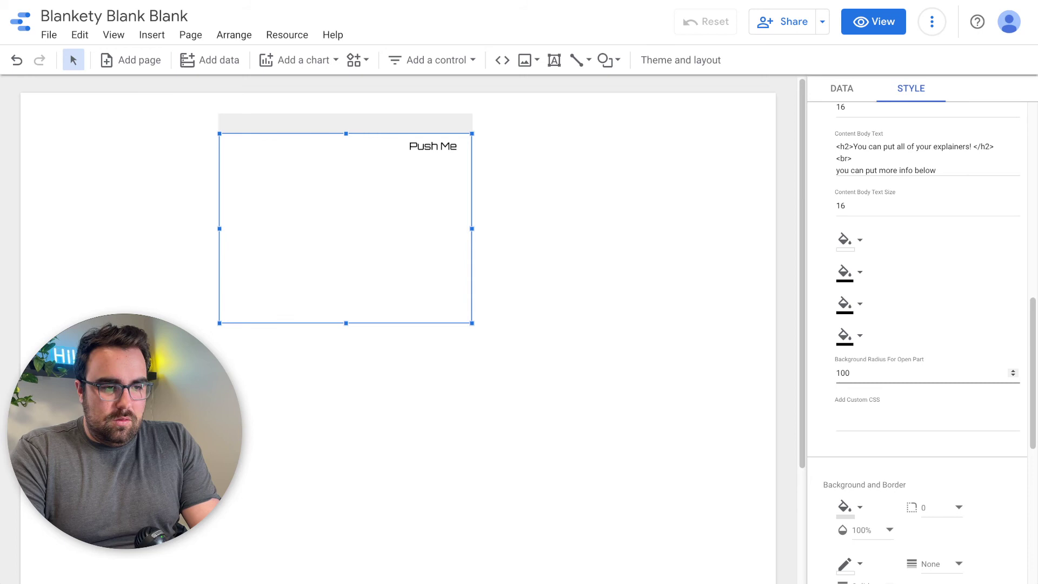
pyautogui.press('Return')
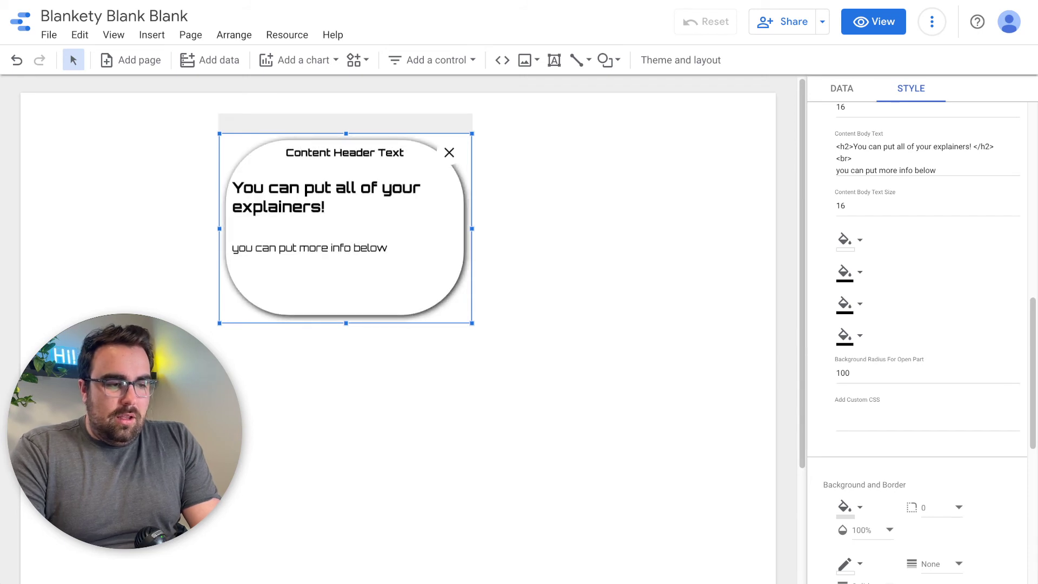
# Step: Set the Background Radius For Open Part to 200, and enlarge the slider visualization to preview its open state
pyautogui.doubleClick(843, 374)
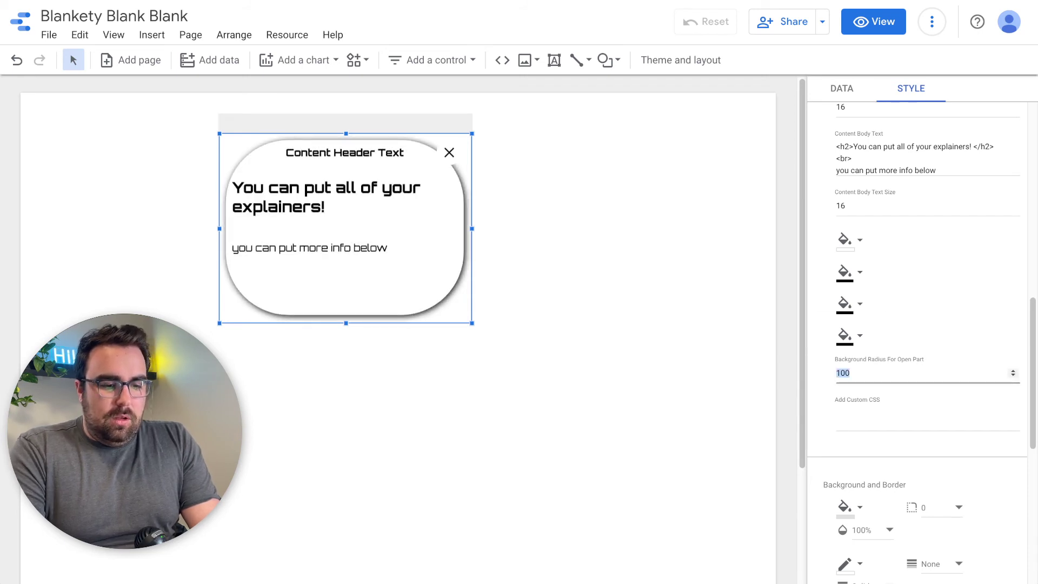
pyautogui.write('200')
pyautogui.press('Return')
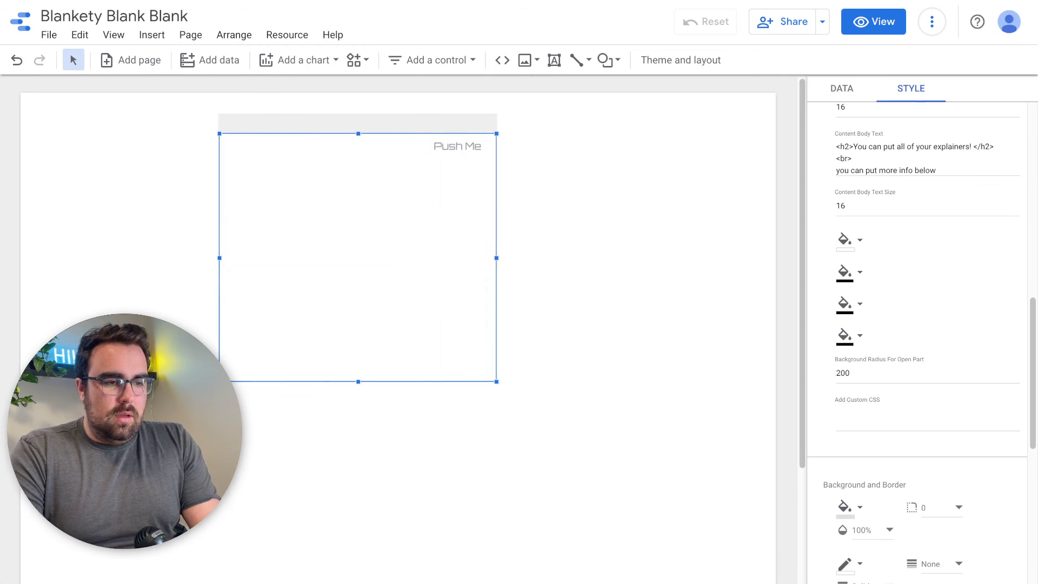
pyautogui.doubleClick(474, 148)
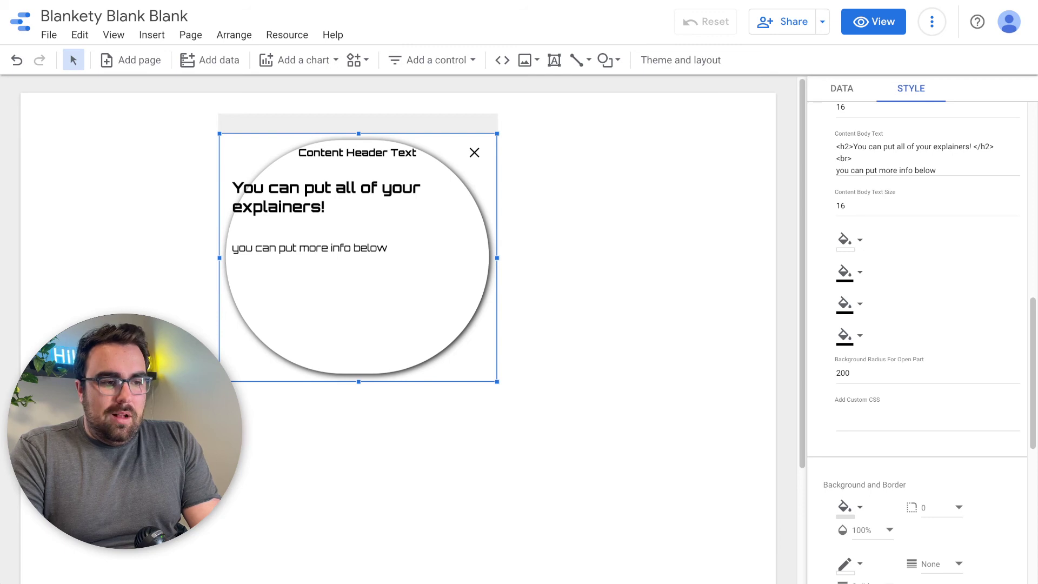
# Step: Set the slider's Background Radius For Open Part to 10
pyautogui.doubleClick(842, 374)
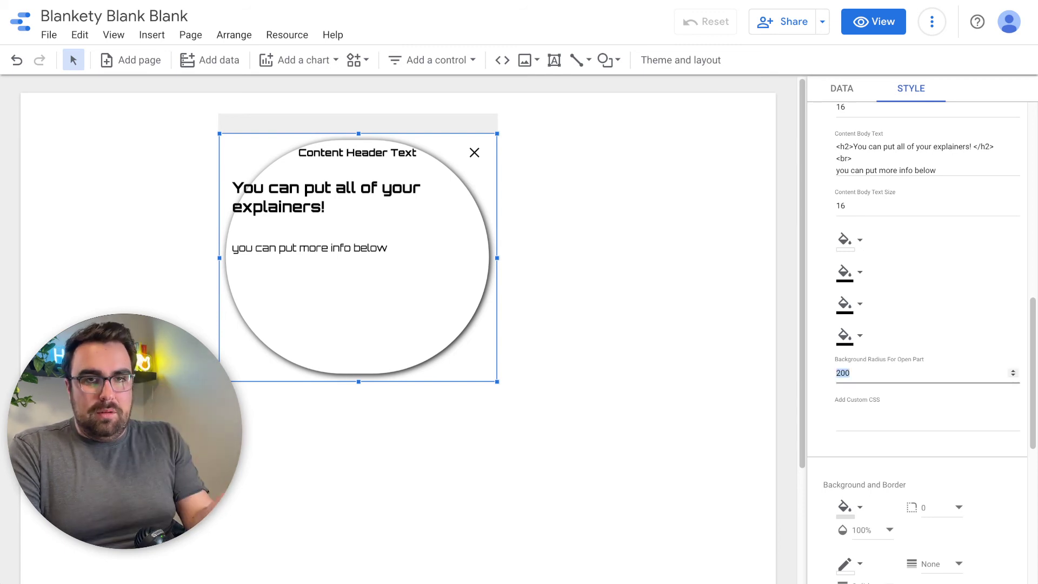
pyautogui.write('10')
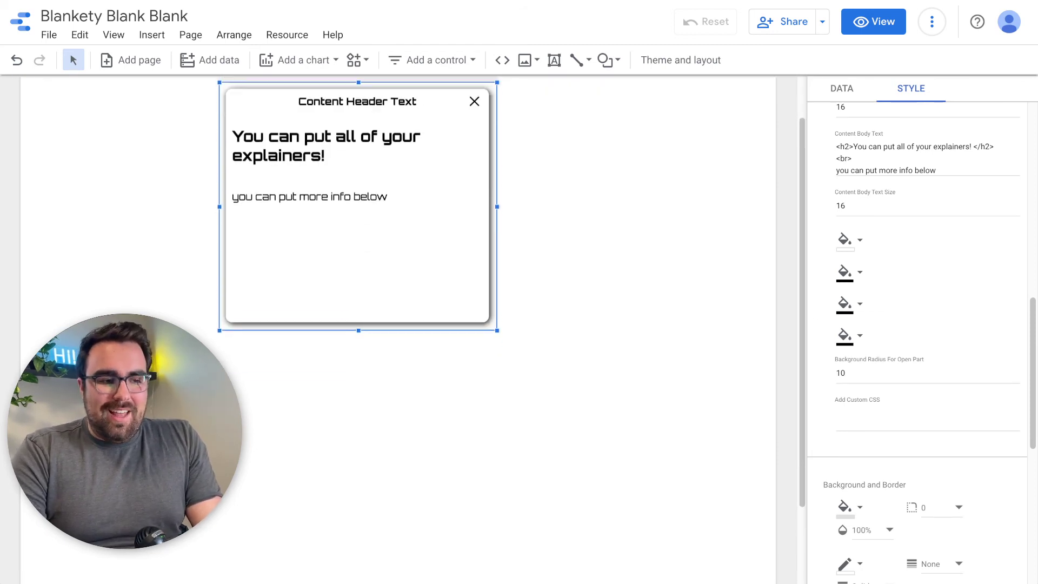
# Step: Add the custom CSS rule "h2 { font-size: 12ps: }" on three lines and open the slider to check it
pyautogui.scroll(-2, 919, 335)
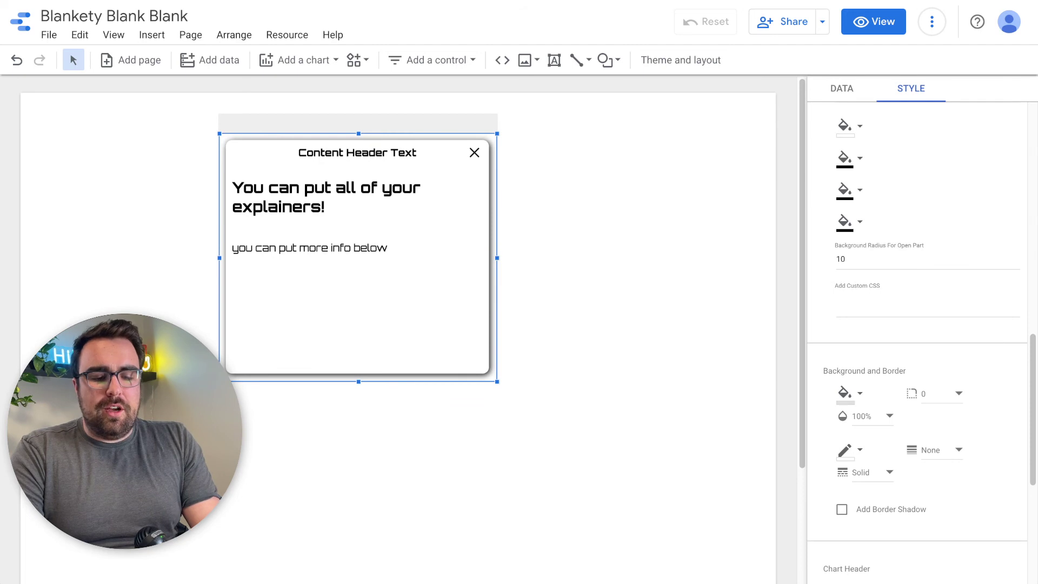
pyautogui.click(886, 303)
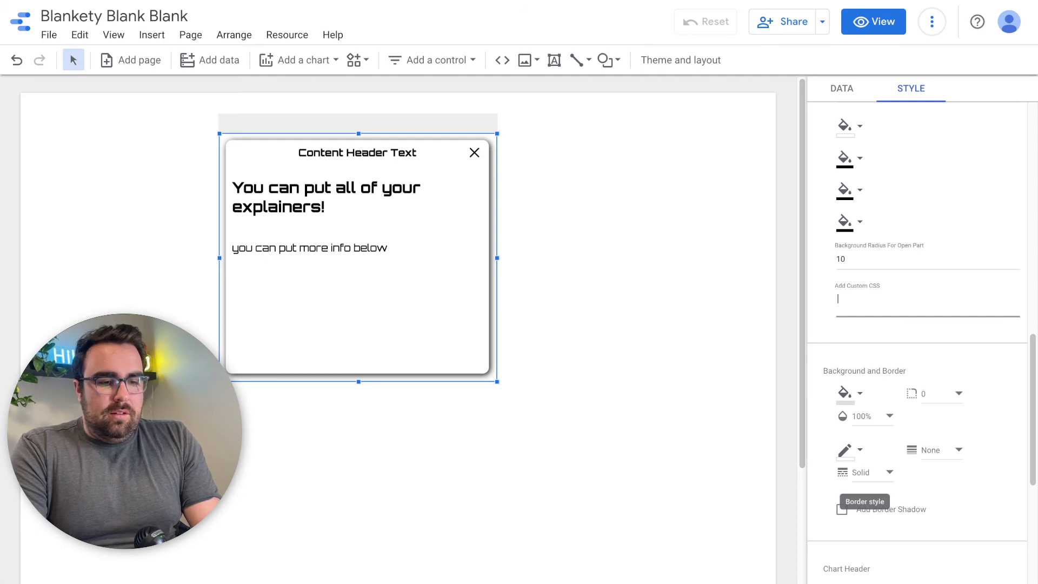
pyautogui.write('h2')
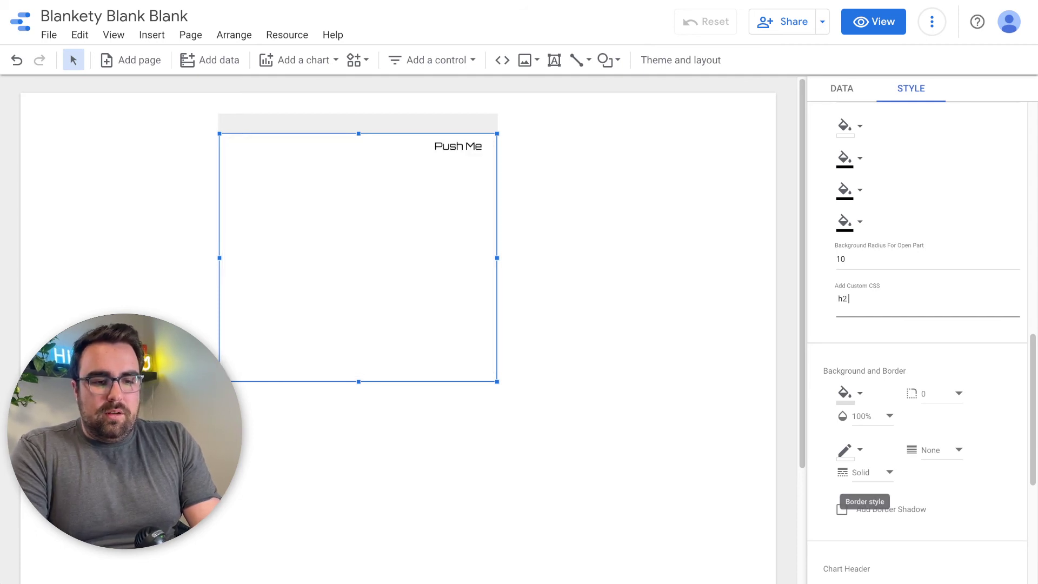
pyautogui.write(' {')
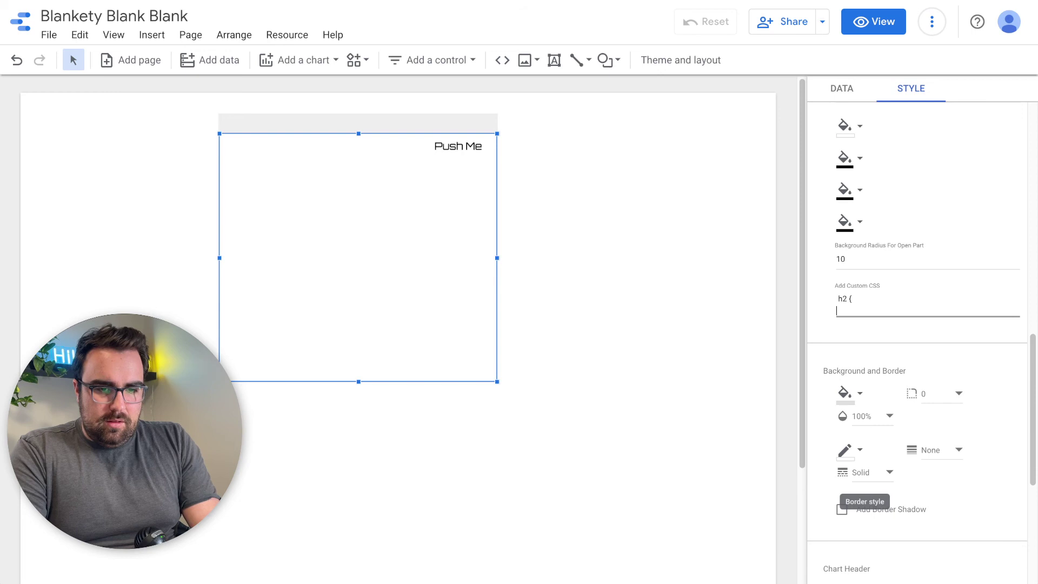
pyautogui.press('Return')
pyautogui.write('font-siz')
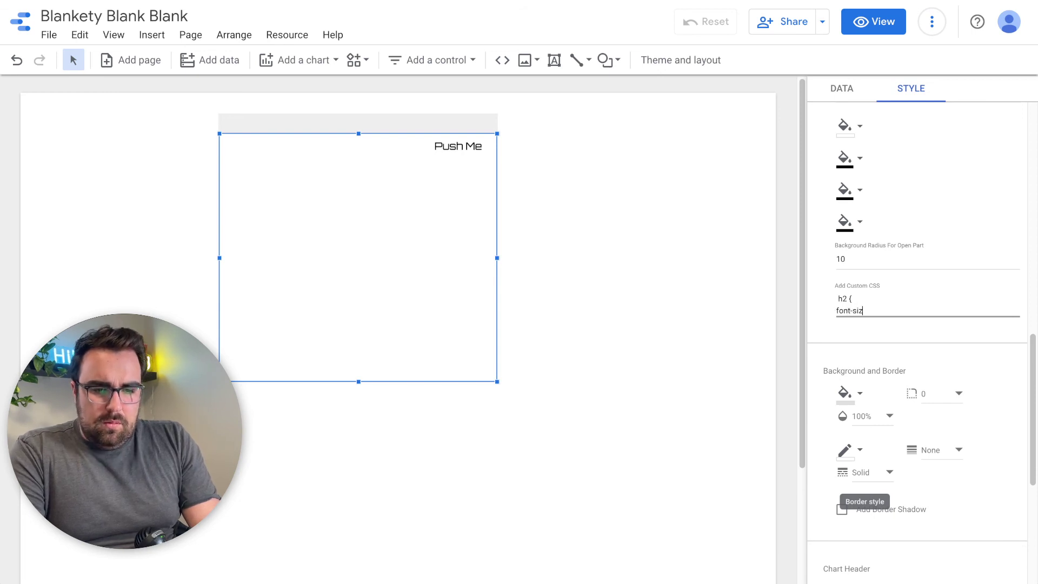
pyautogui.write('e')
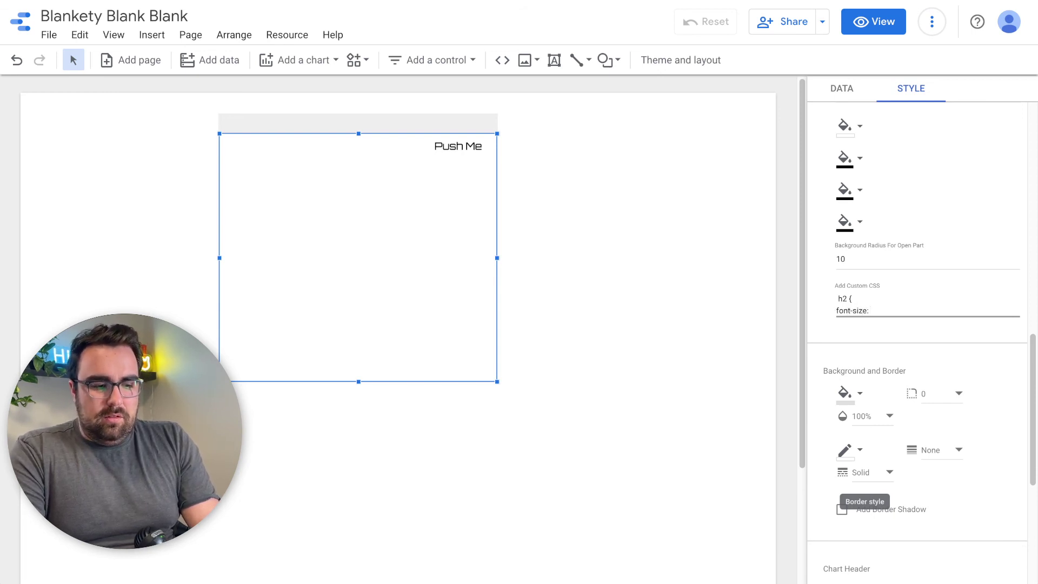
pyautogui.write(': 12')
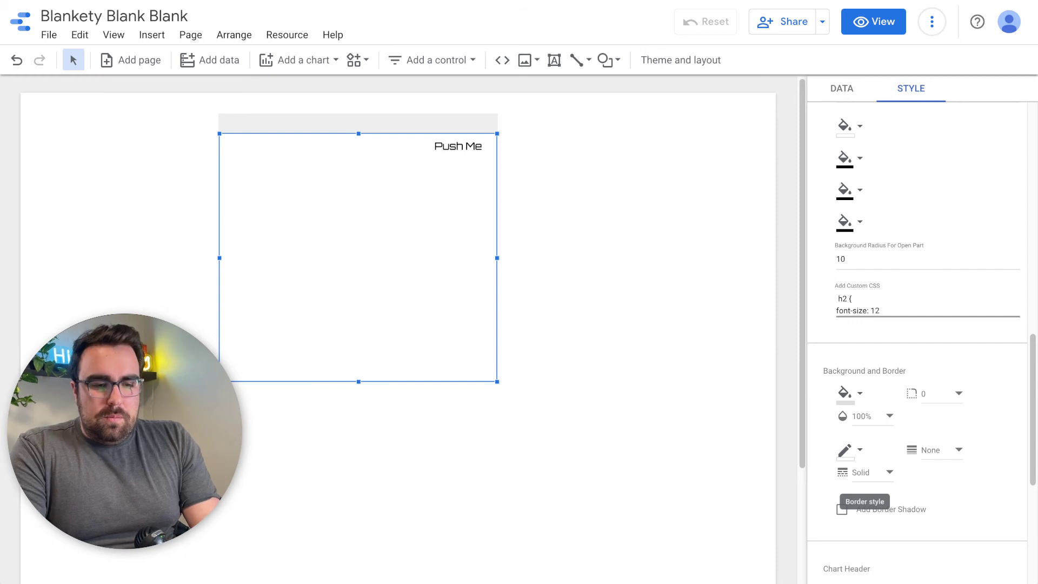
pyautogui.write('px;')
pyautogui.press('Return')
pyautogui.write('}')
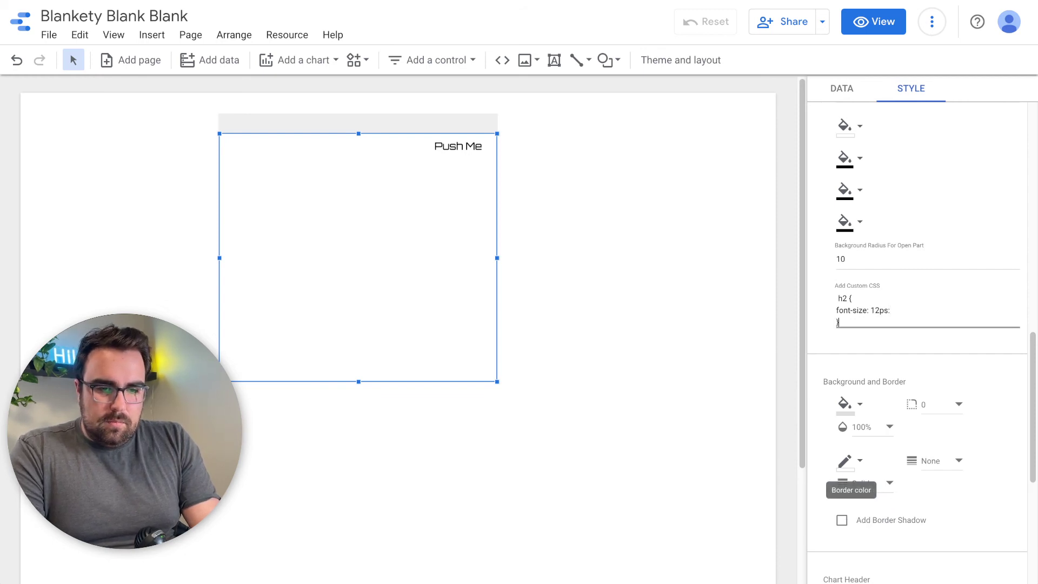
pyautogui.click(458, 147)
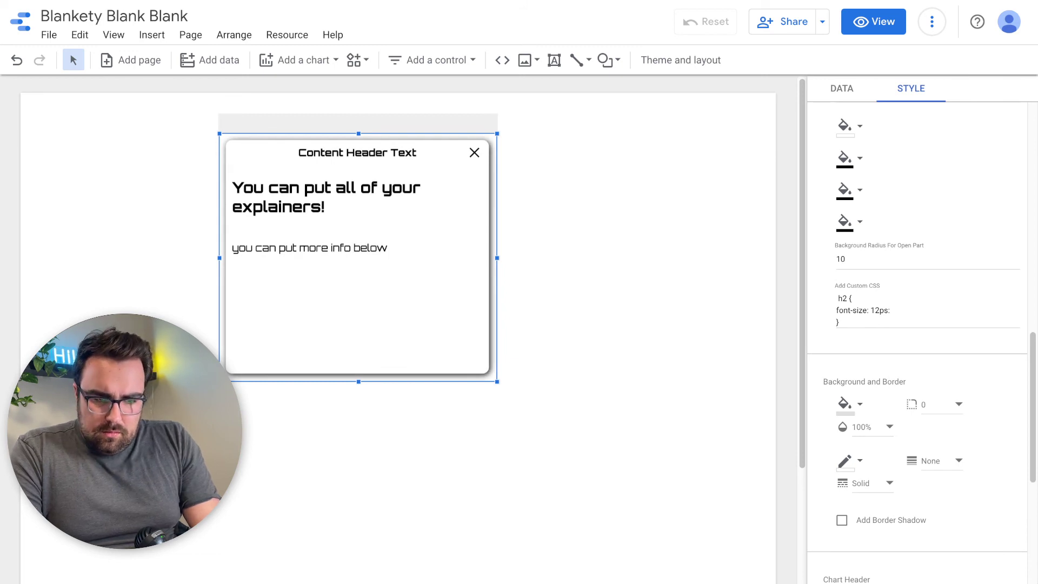
# Step: Try .h2 as the selector of the custom CSS rule, preview the slider, and restore the plain h2 selector
pyautogui.click(838, 299)
pyautogui.write('\\')
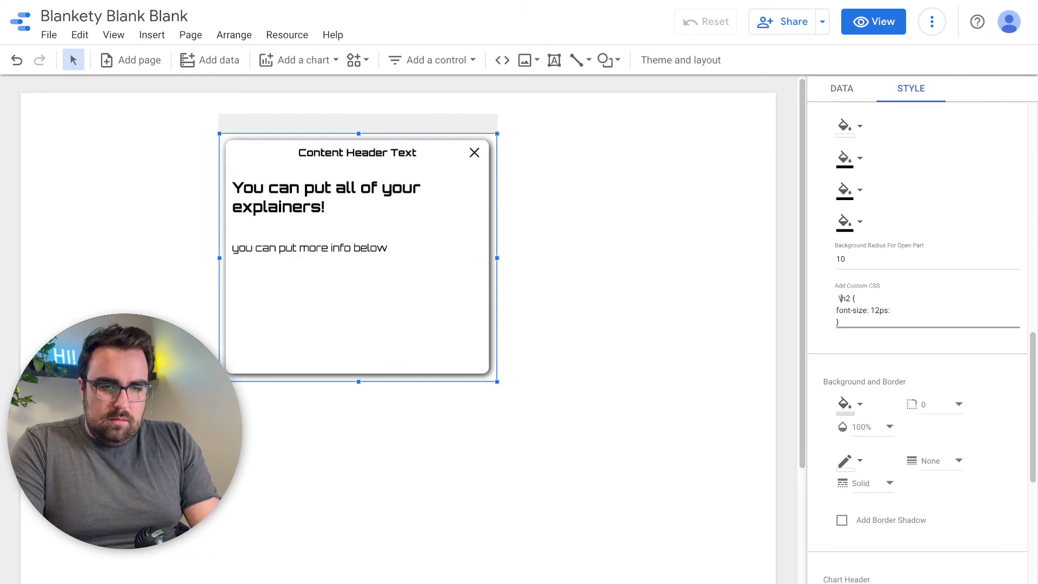
pyautogui.press('BackSpace')
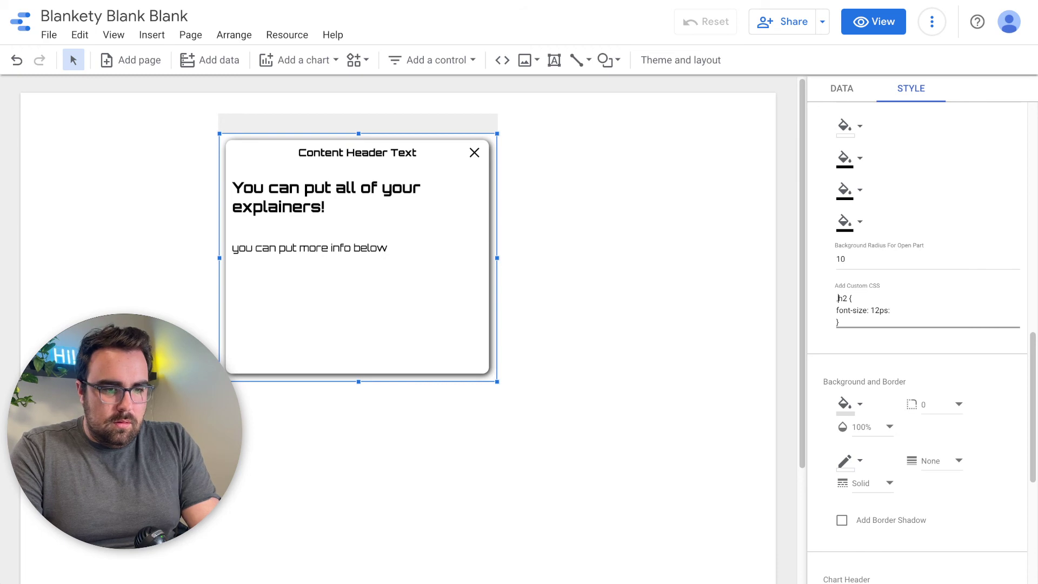
pyautogui.click(892, 310)
pyautogui.click(458, 146)
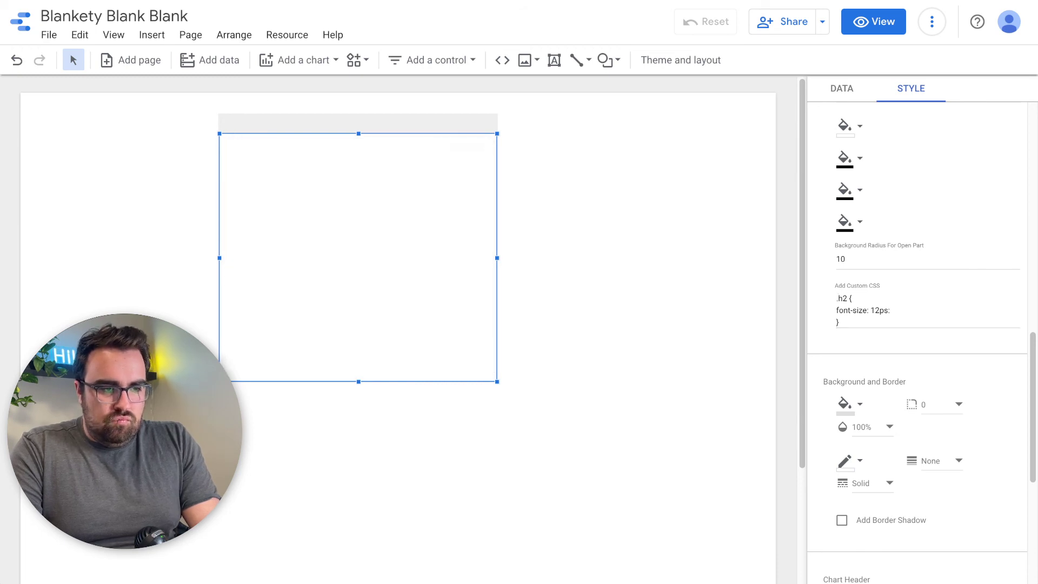
pyautogui.click(837, 298)
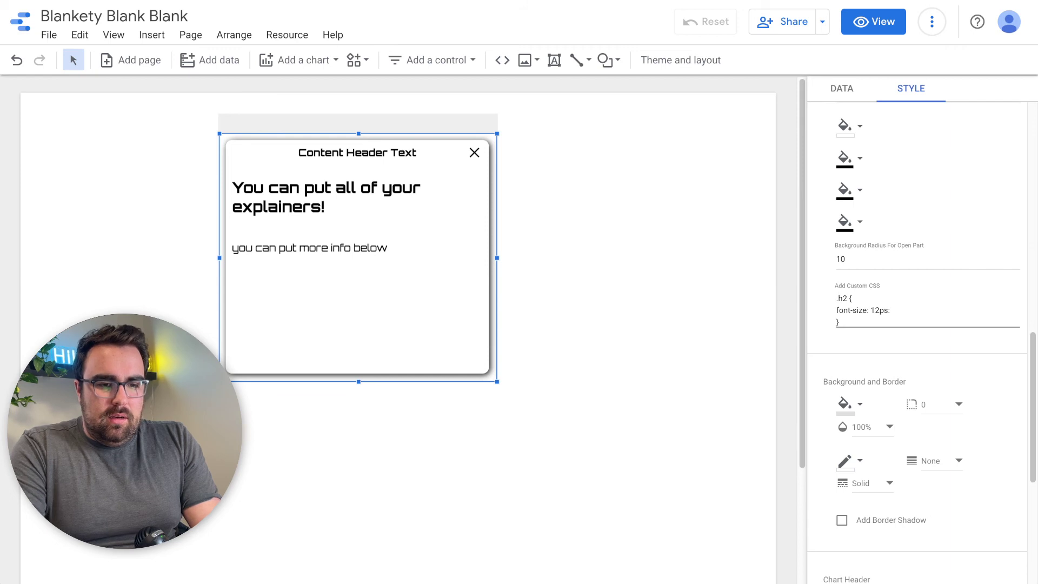
pyautogui.press('BackSpace')
# Step: Replace the colon after 12ps in the custom CSS with a semicolon and preview the slider
pyautogui.click(892, 310)
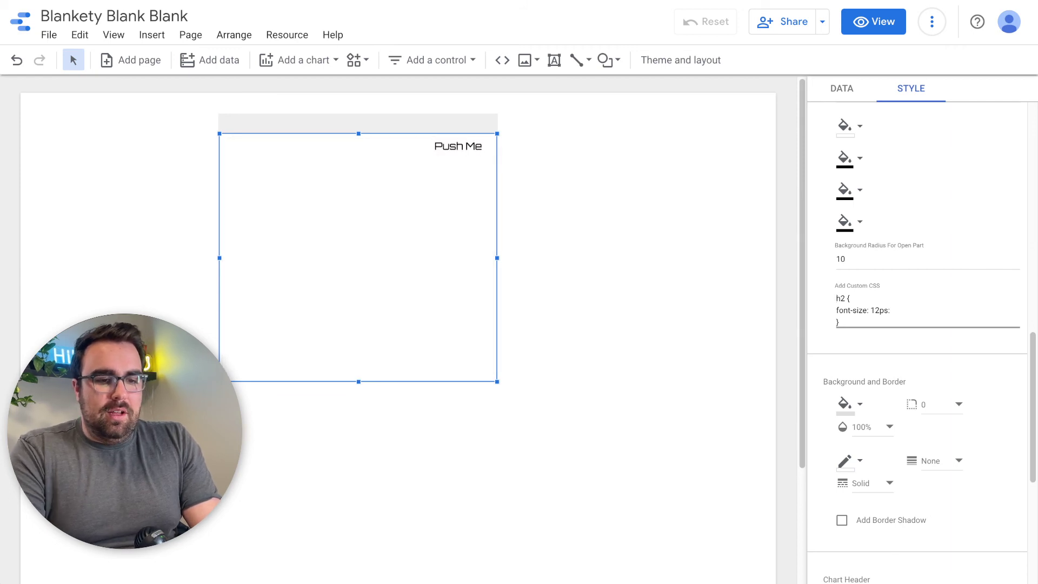
pyautogui.press('BackSpace')
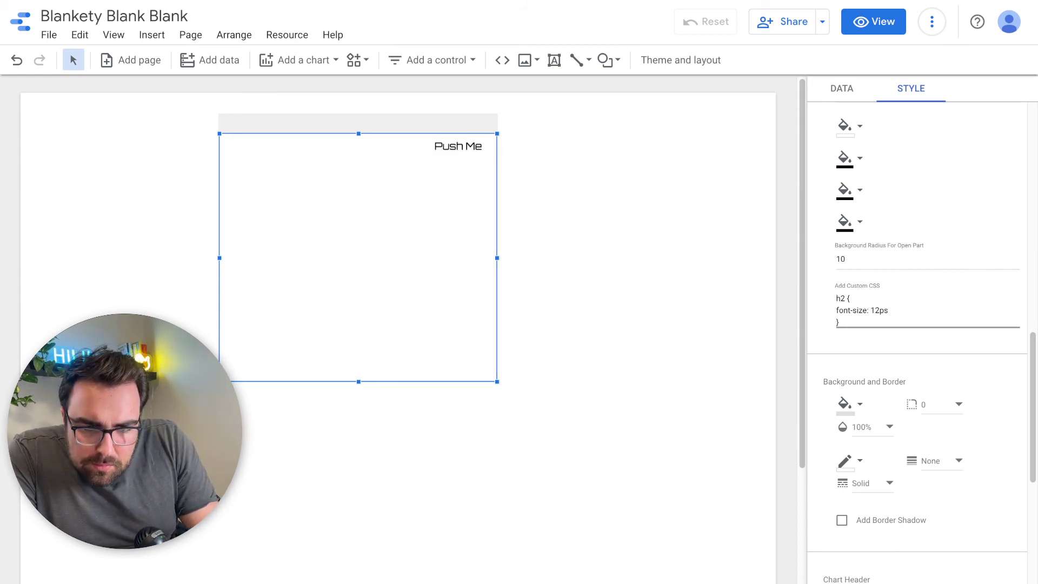
pyautogui.write(';')
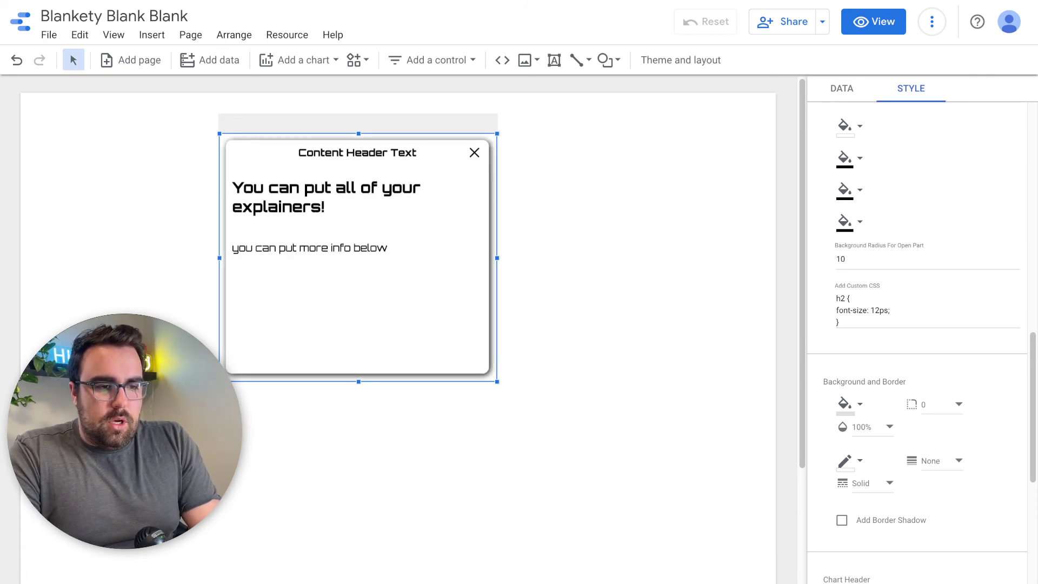
pyautogui.click(474, 153)
# Step: Replace the h2 rule's font-size declaration in the custom CSS with "color: red;" and open the slider to check it
pyautogui.doubleClick(868, 310)
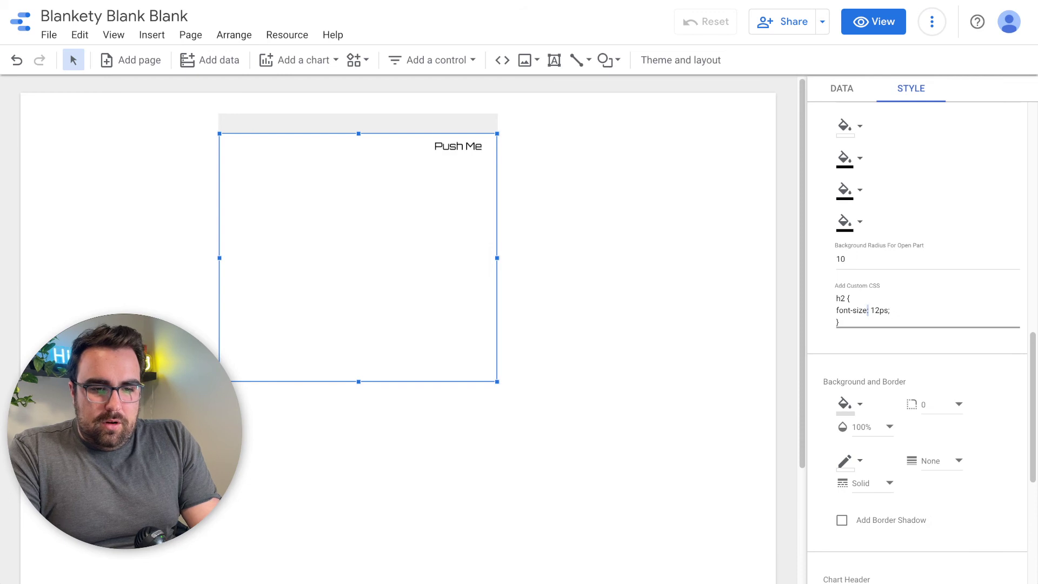
pyautogui.press('Delete')
pyautogui.press('Delete')
pyautogui.press('BackSpace')
pyautogui.press('BackSpace')
pyautogui.press('BackSpace')
pyautogui.press('BackSpace')
pyautogui.press('BackSpace')
pyautogui.press('BackSpace')
pyautogui.press('BackSpace')
pyautogui.press('BackSpace')
pyautogui.press('BackSpace')
pyautogui.write('color')
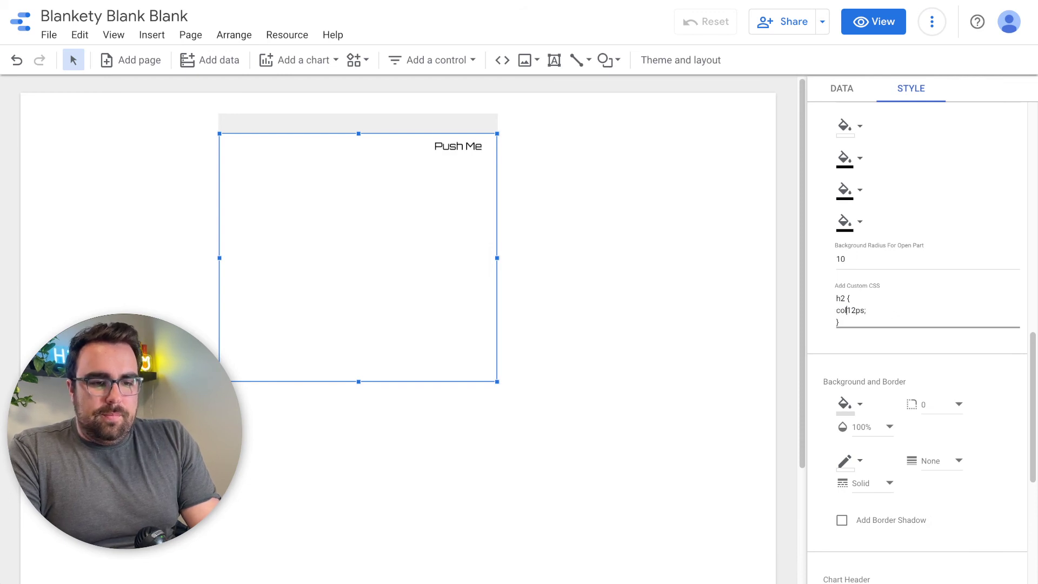
pyautogui.write(':')
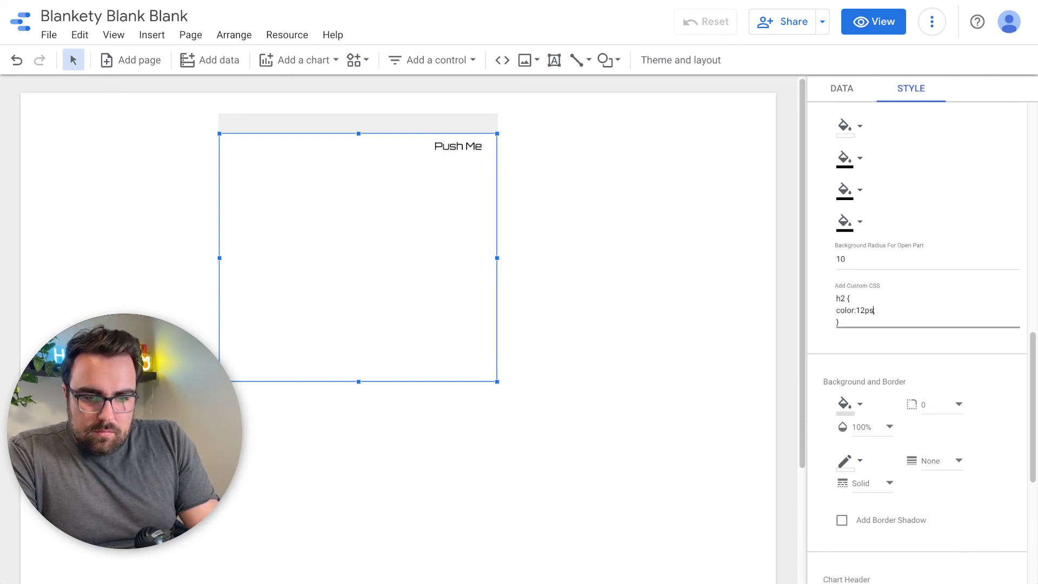
pyautogui.hotkey('shift', 'Left')
pyautogui.hotkey('shift', 'Left')
pyautogui.hotkey('shift', 'Left')
pyautogui.hotkey('shift', 'Left')
pyautogui.write('red')
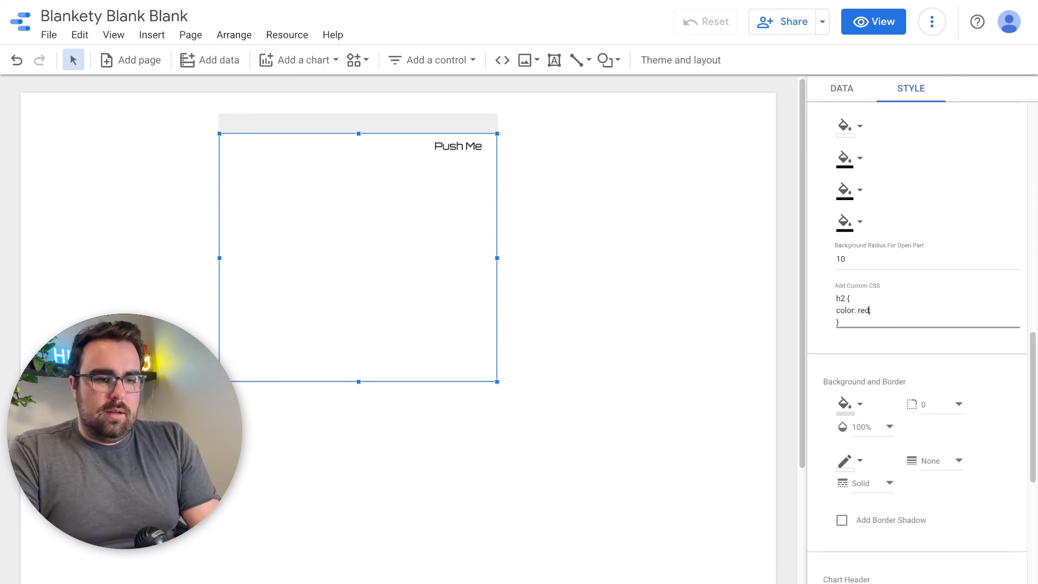
pyautogui.click(458, 146)
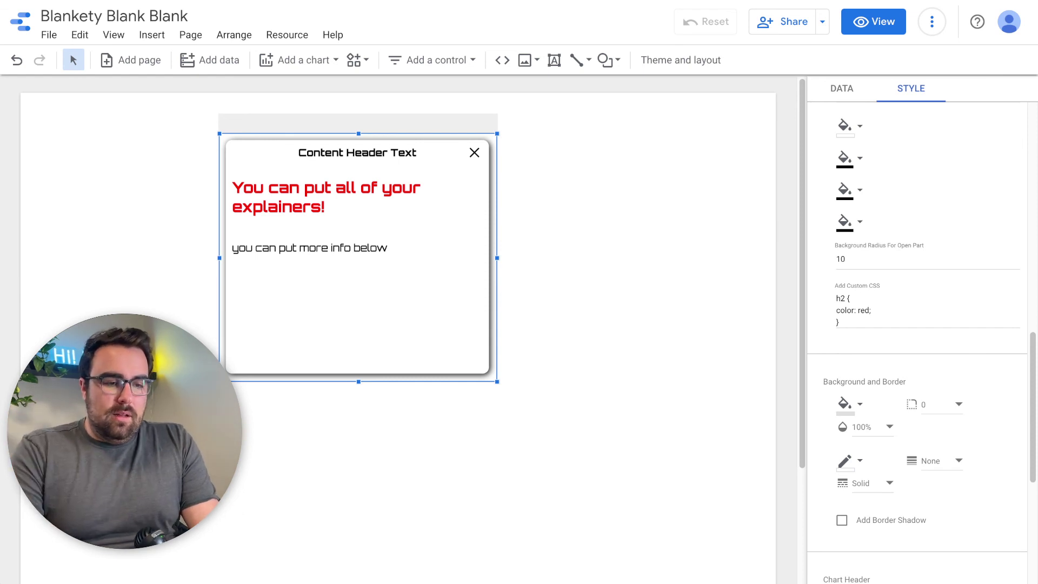
# Step: Move the slider visualization to the right on the canvas and open it
pyautogui.scroll(-3, 865, 297)
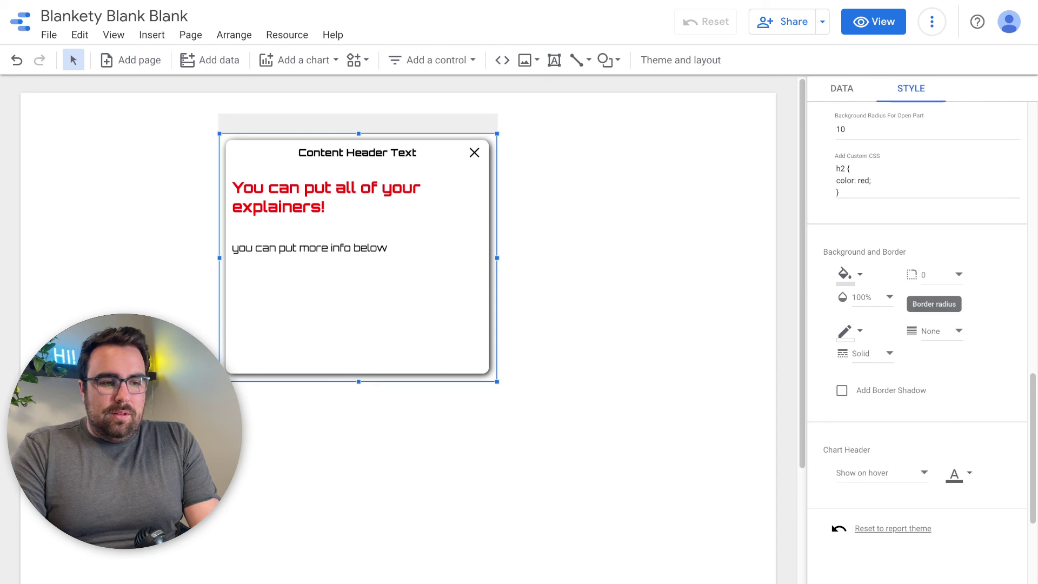
pyautogui.click(638, 282)
pyautogui.click(475, 153)
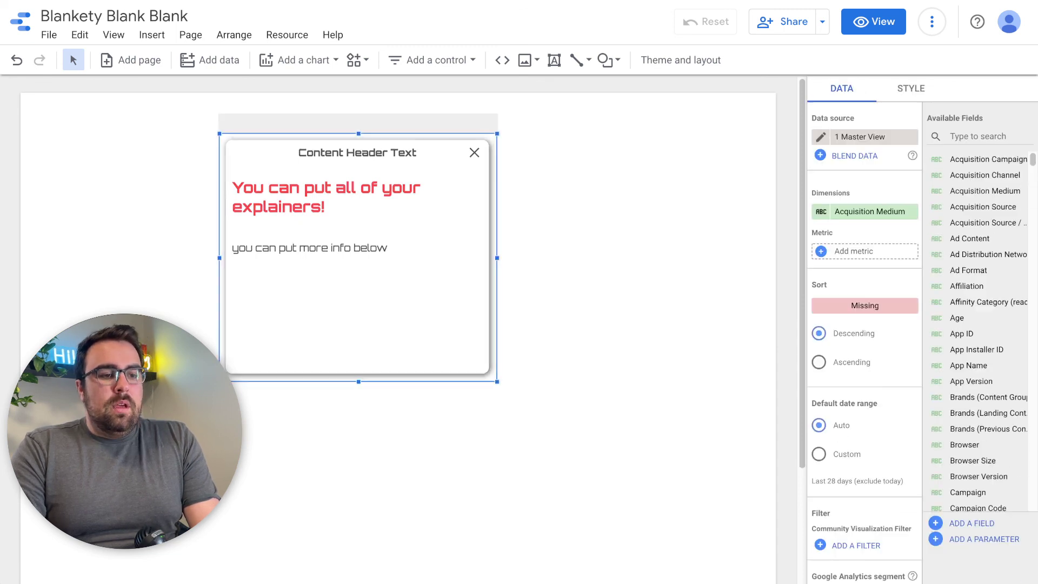
pyautogui.moveTo(357, 303); pyautogui.dragTo(552, 302)
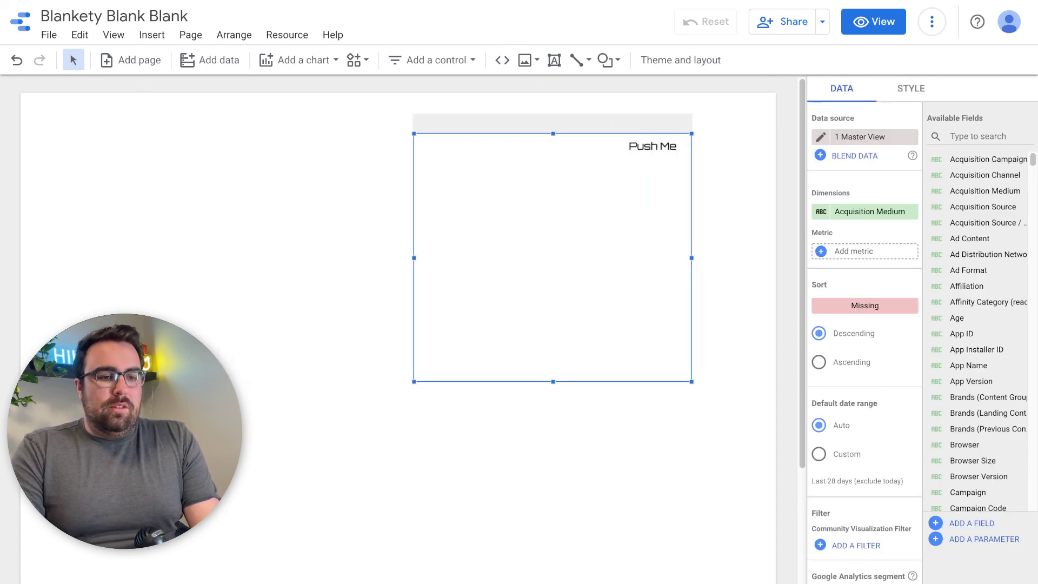
pyautogui.click(653, 147)
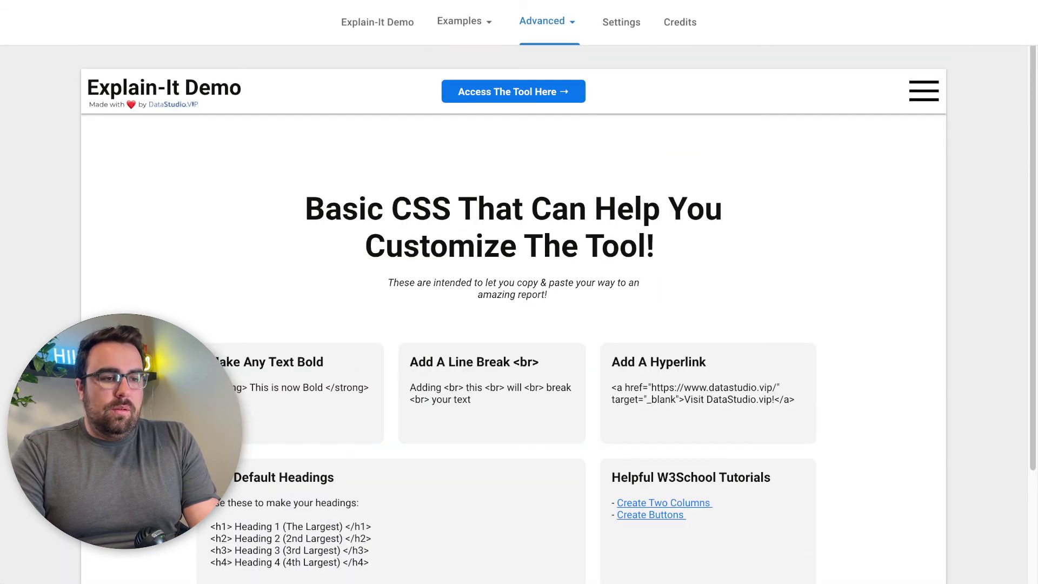
# Step: Switch to the Explain-It Demo report and open its Headings examples page
pyautogui.moveTo(464, 21)
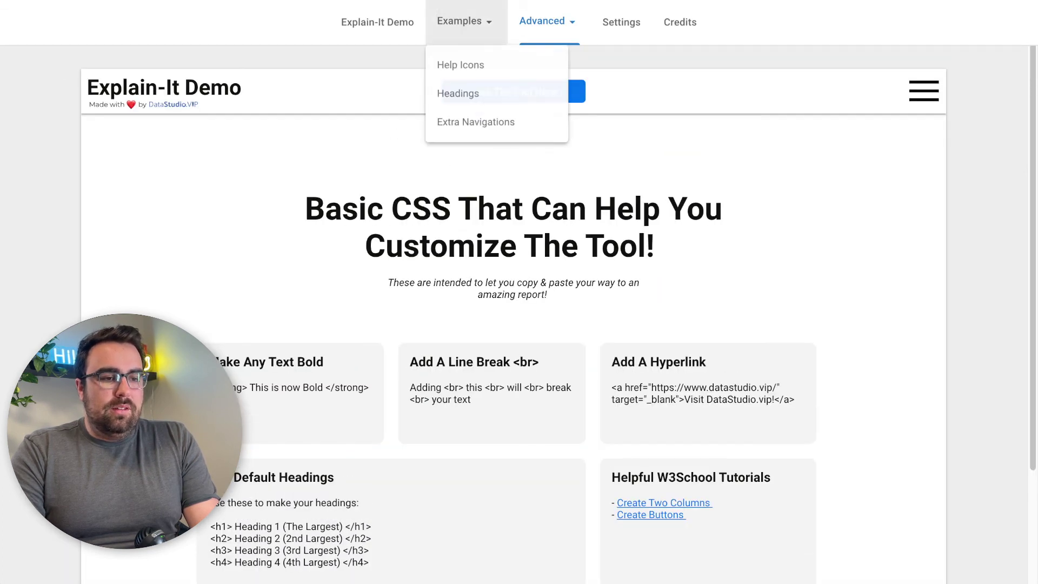
pyautogui.click(454, 91)
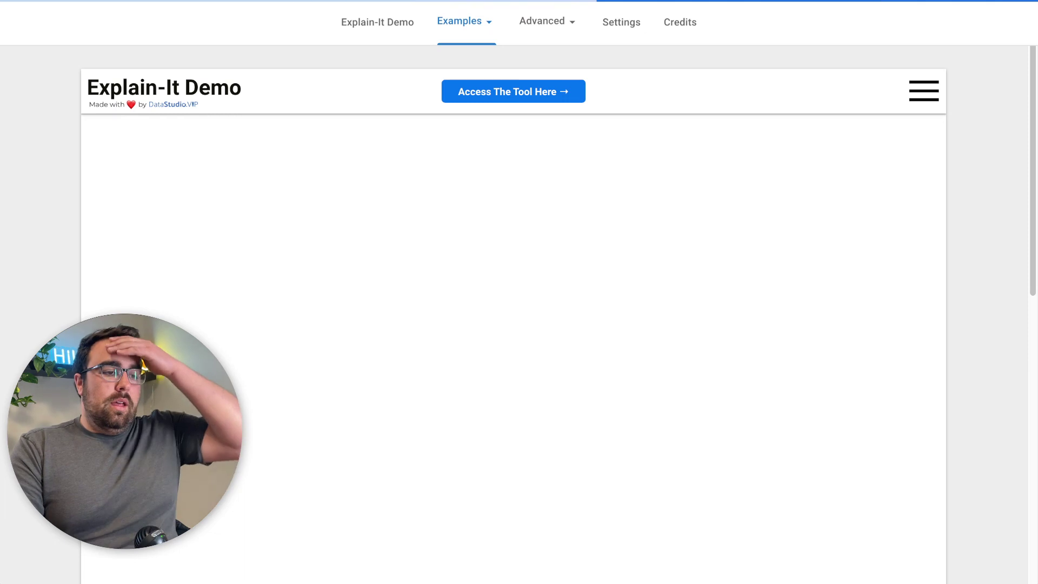